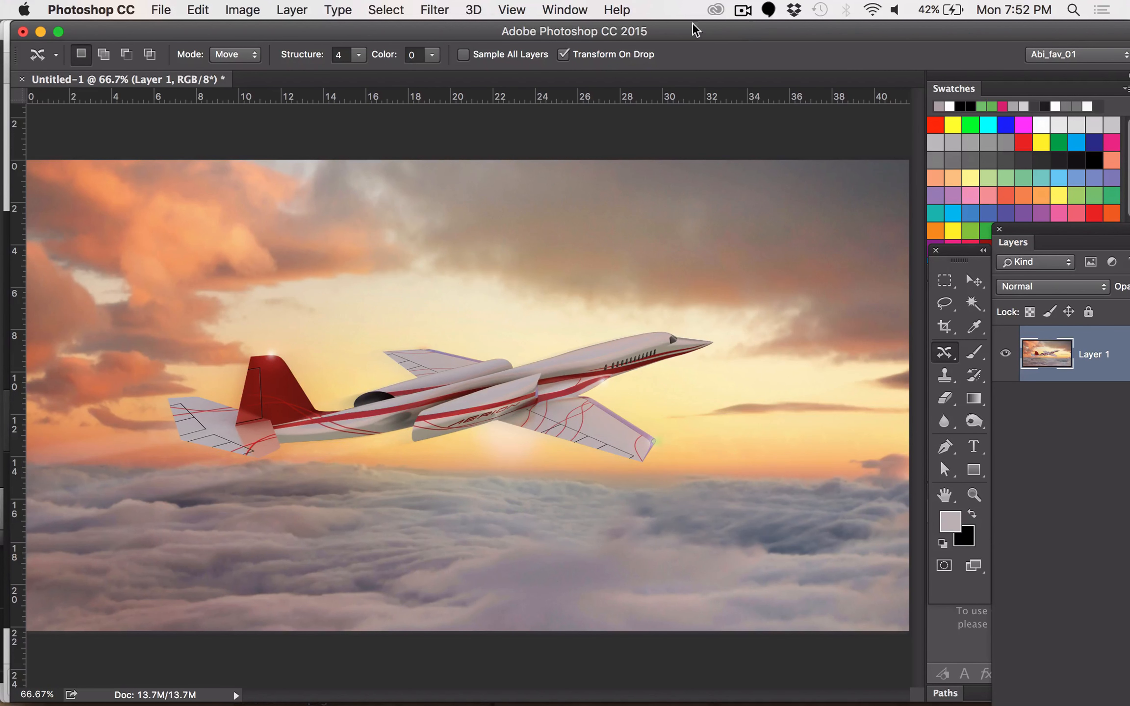
# Save the image to the Desktop in Photoshop format as clip_plane.psd, keeping layers and maximum compatibility
pyautogui.click(174, 7)
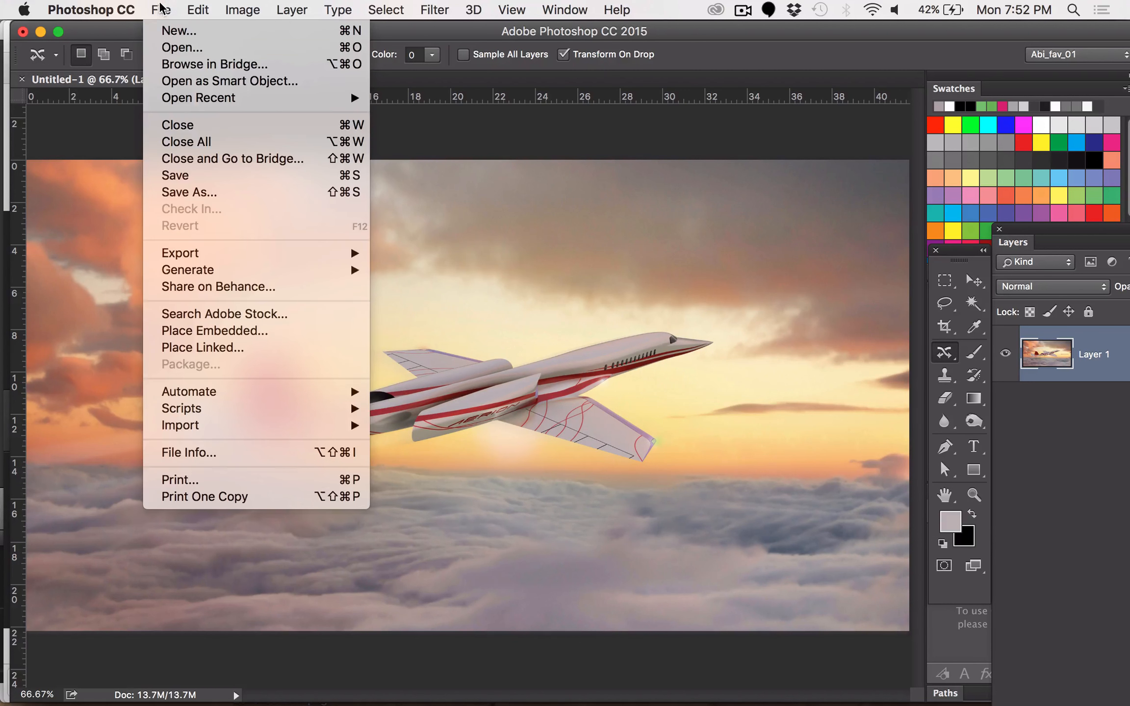
pyautogui.click(198, 181)
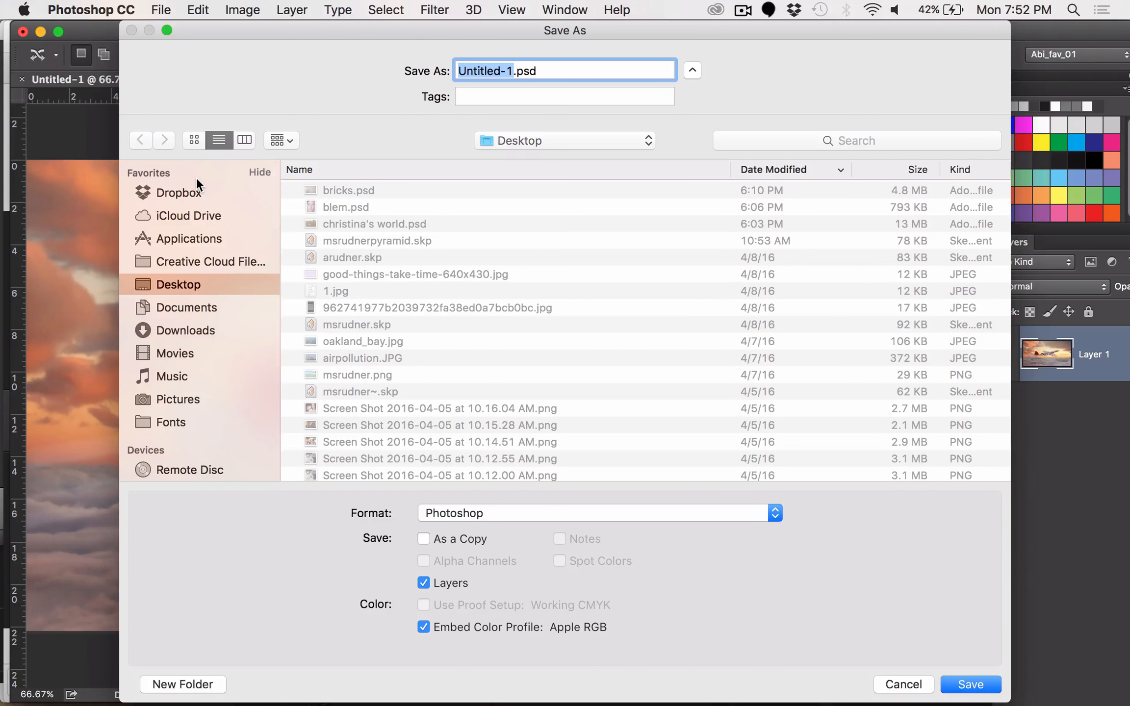
pyautogui.write('clip_pl')
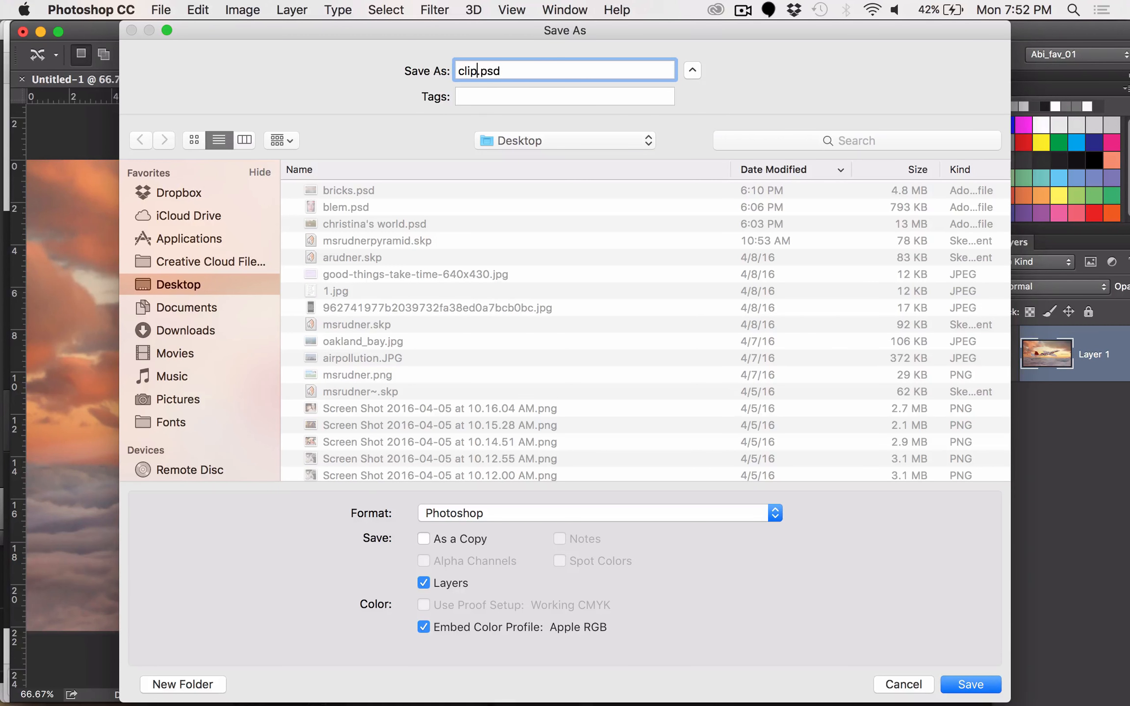
pyautogui.write('ane')
pyautogui.click(961, 684)
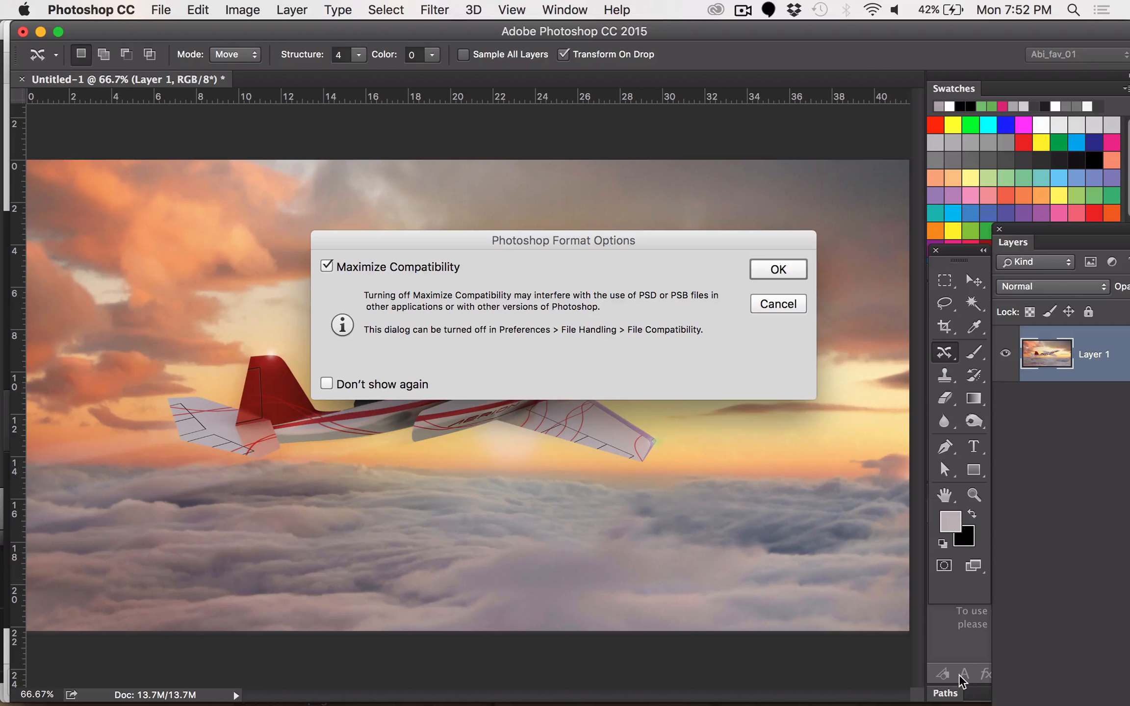
pyautogui.click(780, 270)
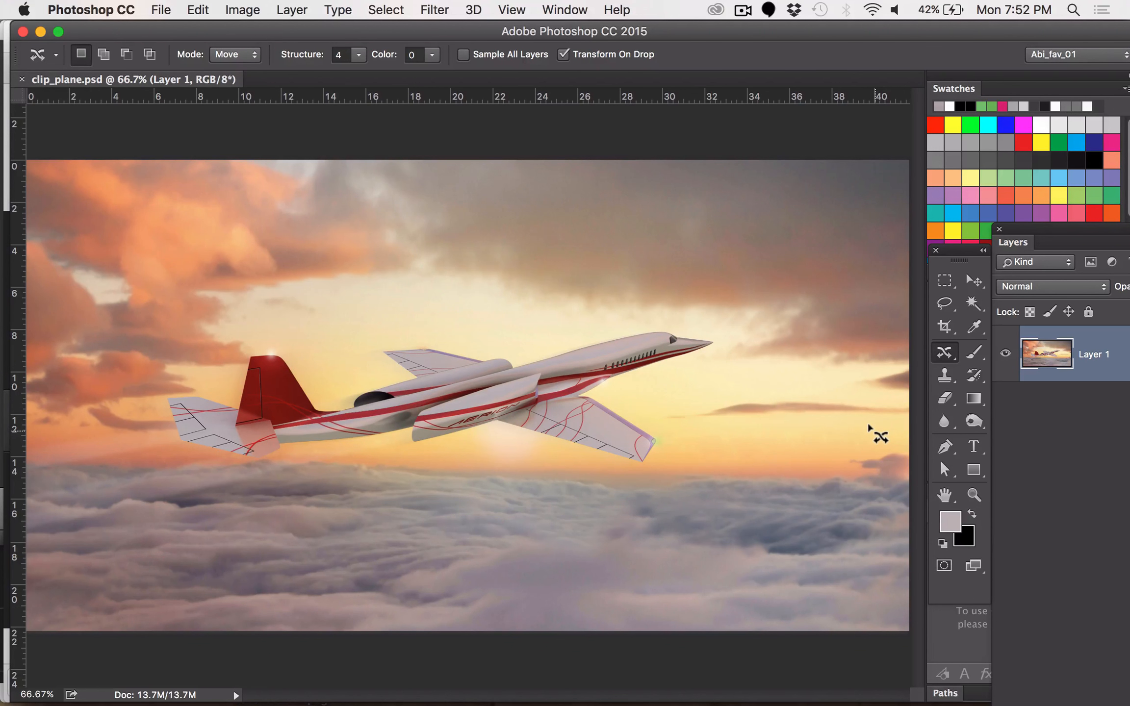
# Display the Paths panel as an enlarged floating panel, and move the Layers panel and toolbox out of its way
pyautogui.click(565, 11)
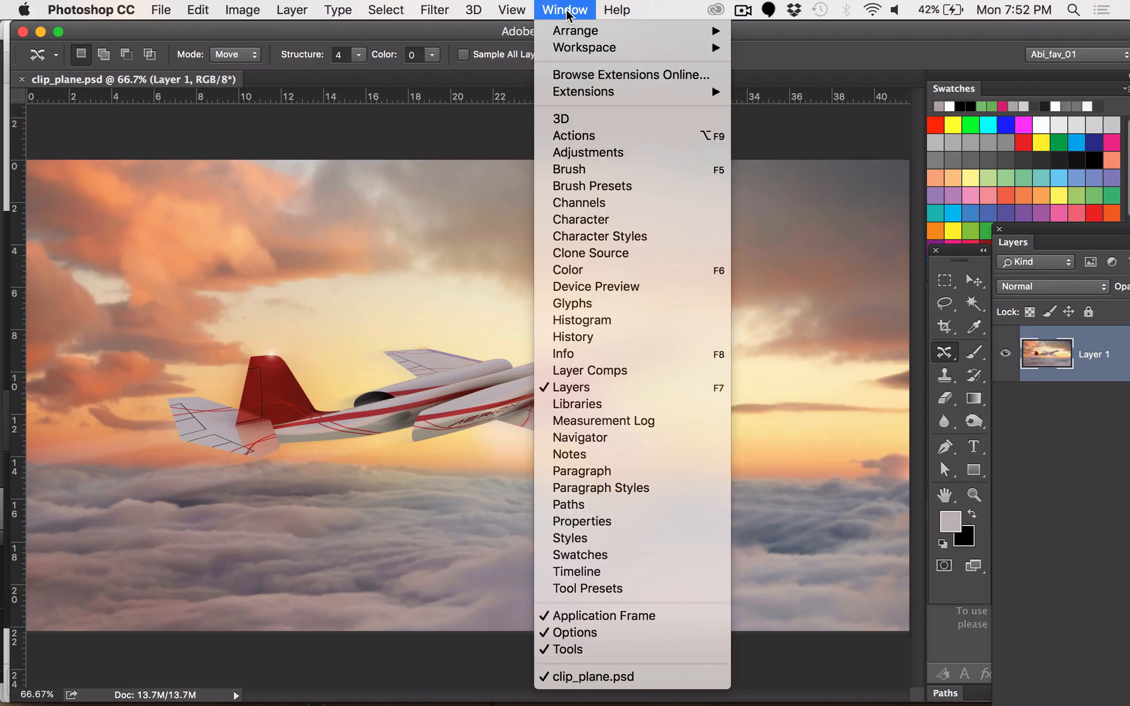
pyautogui.click(574, 504)
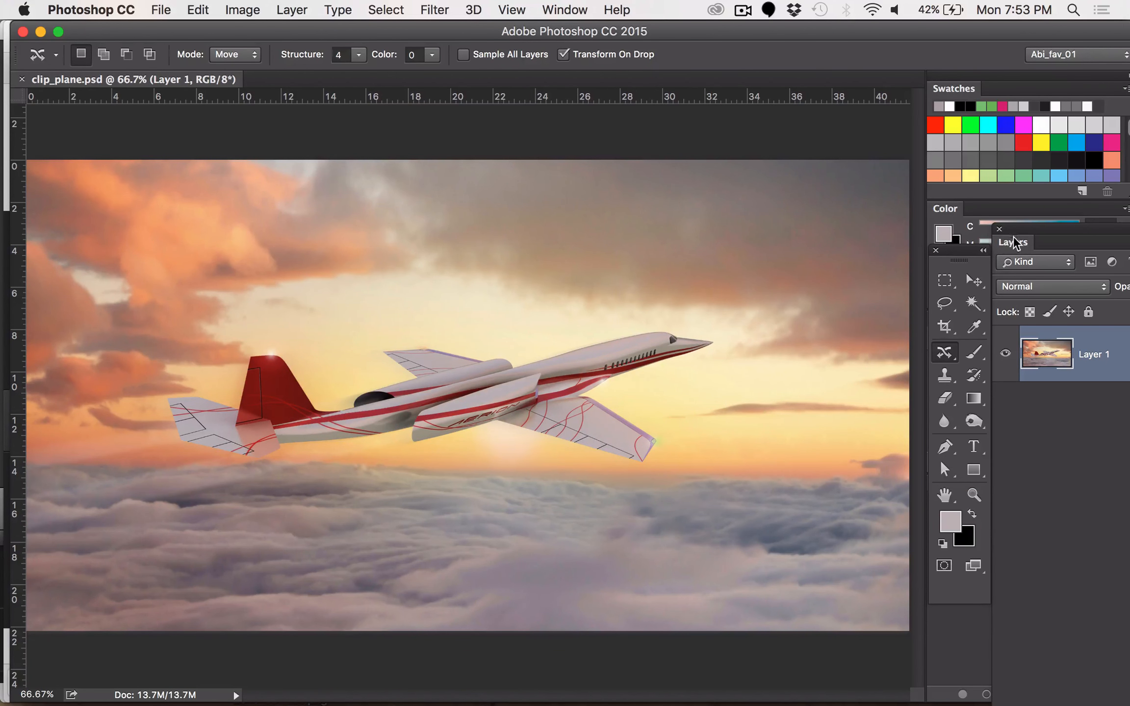
pyautogui.moveTo(1030, 229); pyautogui.dragTo(470, 618)
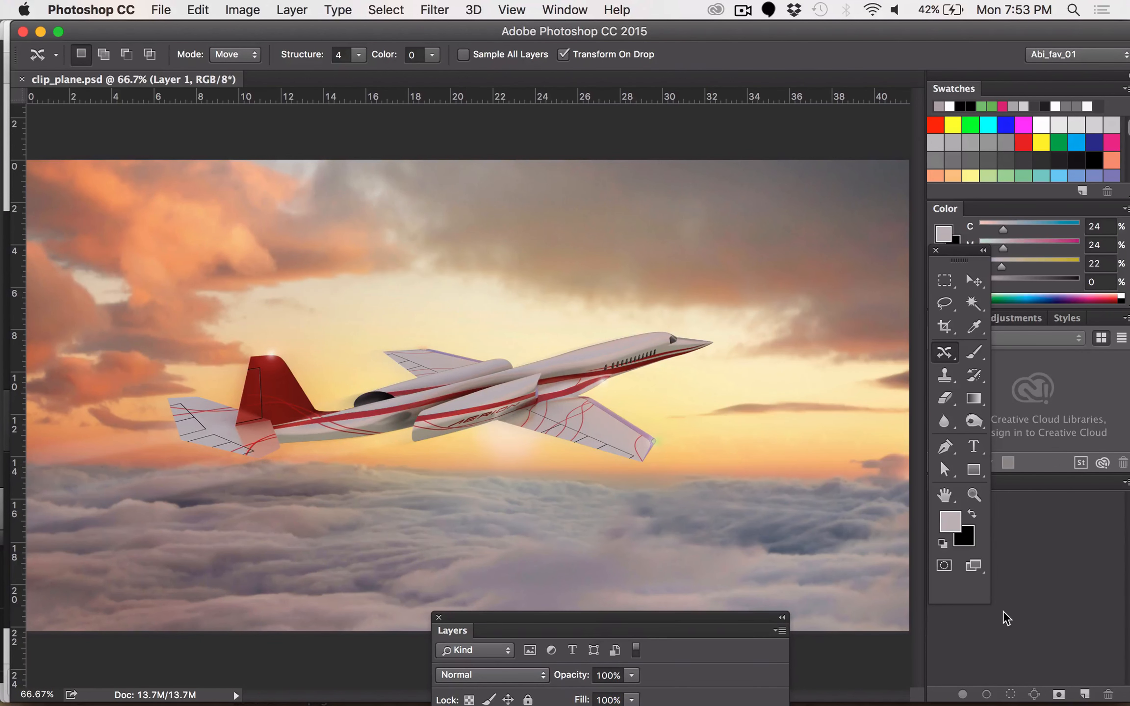
pyautogui.moveTo(965, 252); pyautogui.dragTo(835, 160)
pyautogui.moveTo(944, 484); pyautogui.dragTo(893, 209)
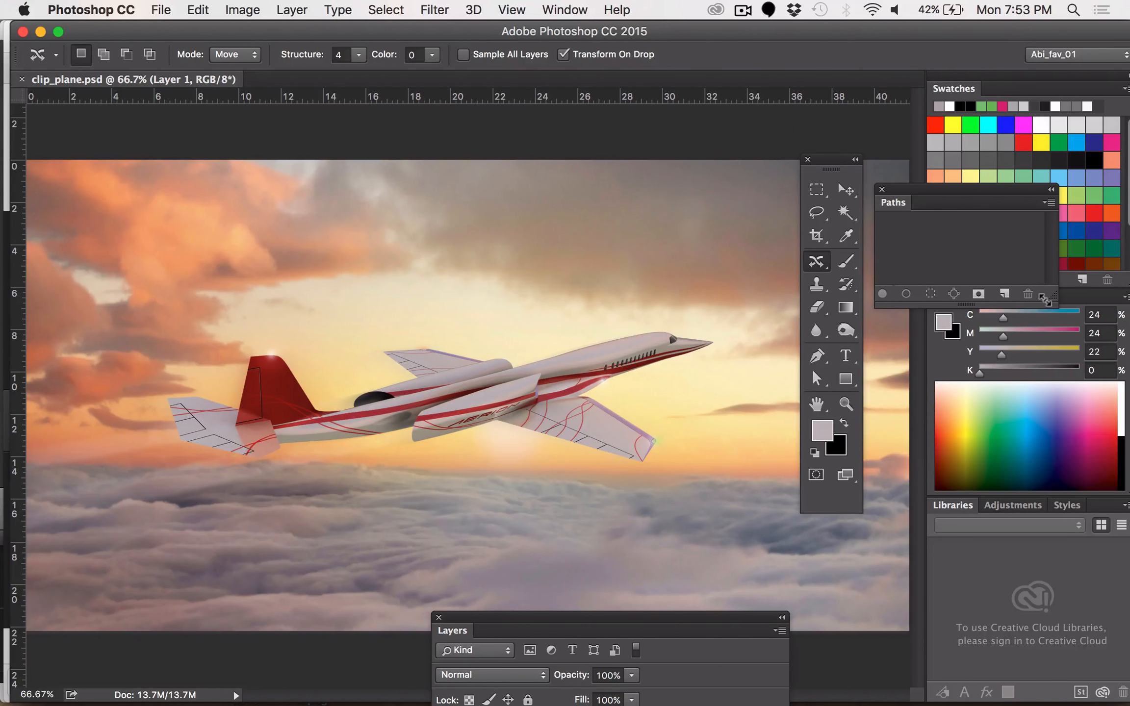
pyautogui.moveTo(1045, 299); pyautogui.dragTo(1095, 514)
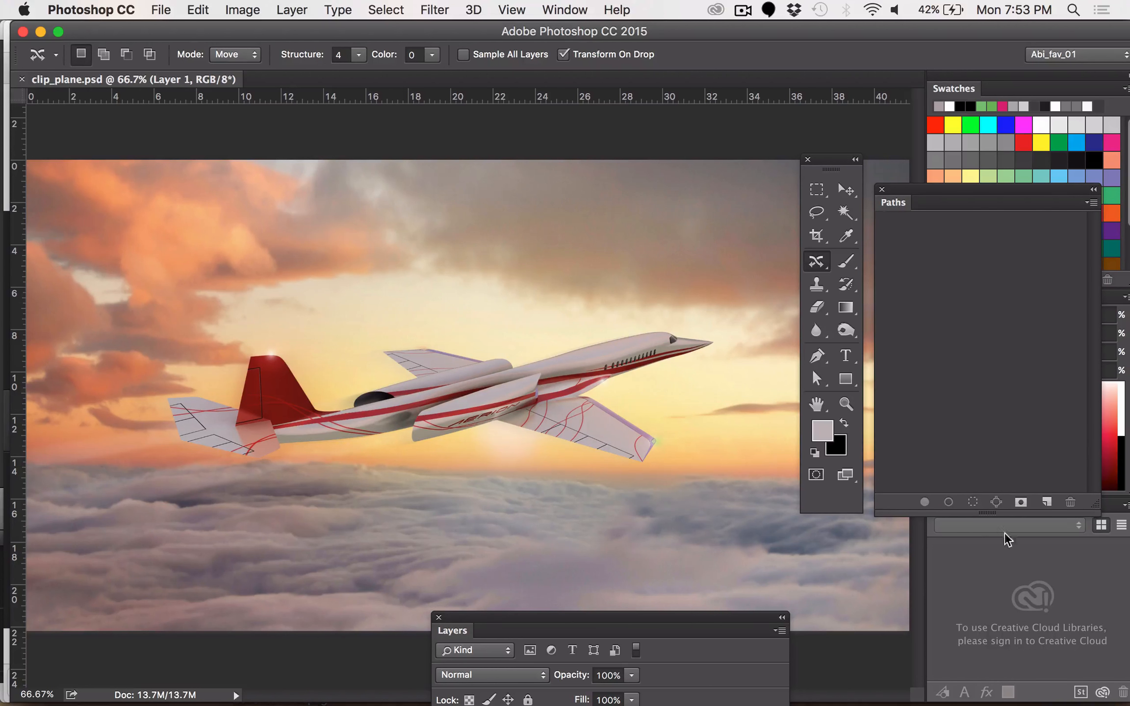
pyautogui.click(553, 8)
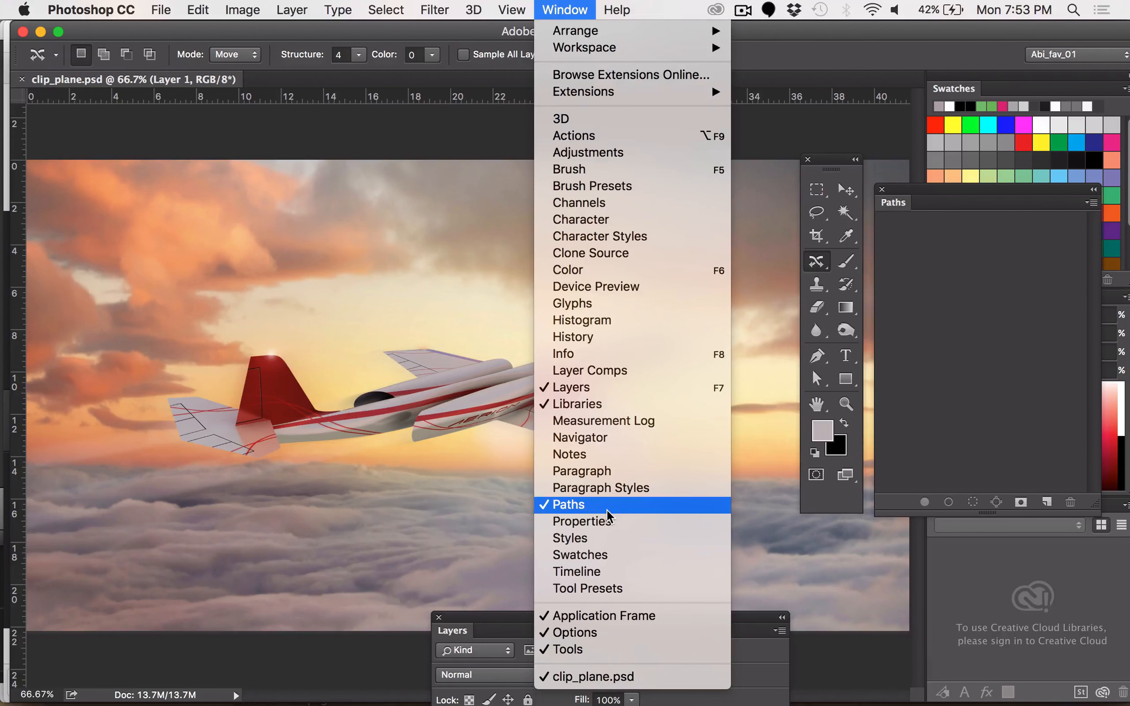
pyautogui.click(561, 6)
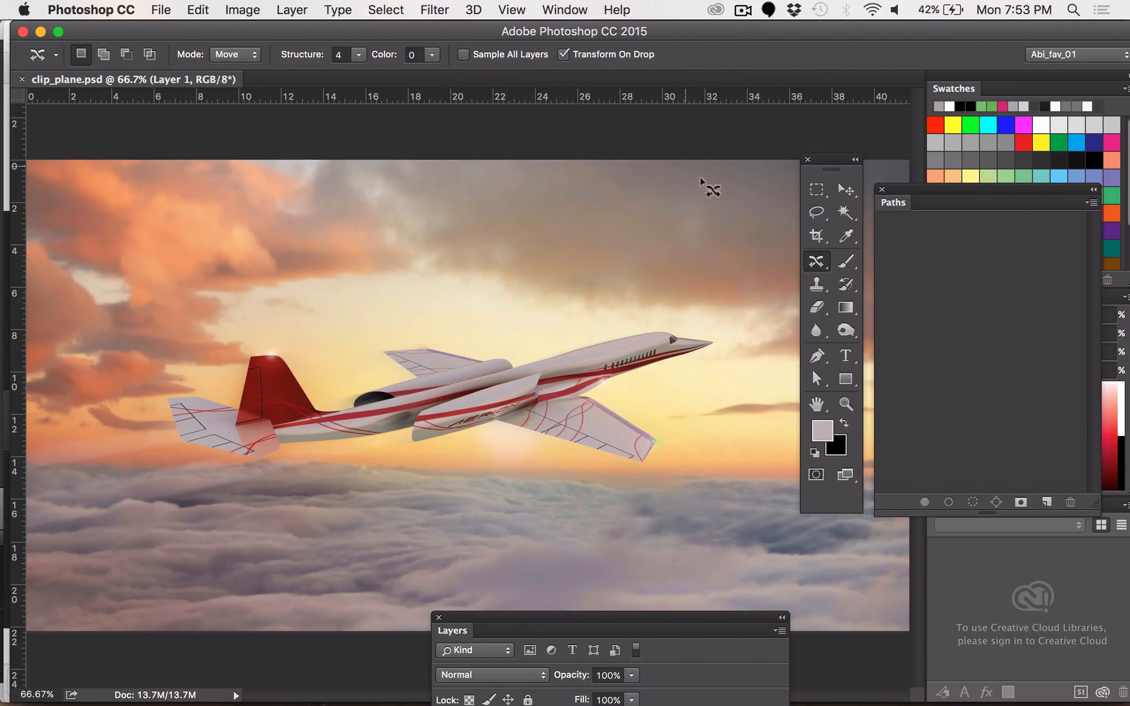
# Activate the standard Pen tool and set its tool mode to Path
pyautogui.click(817, 358)
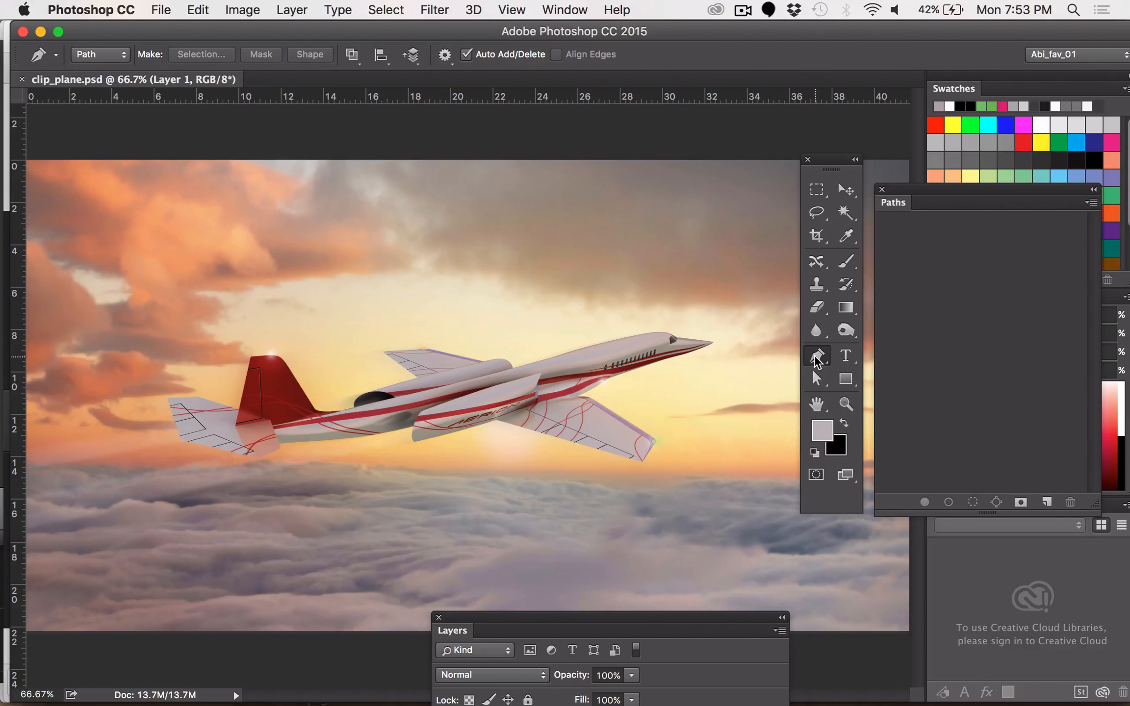
pyautogui.rightClick(816, 359)
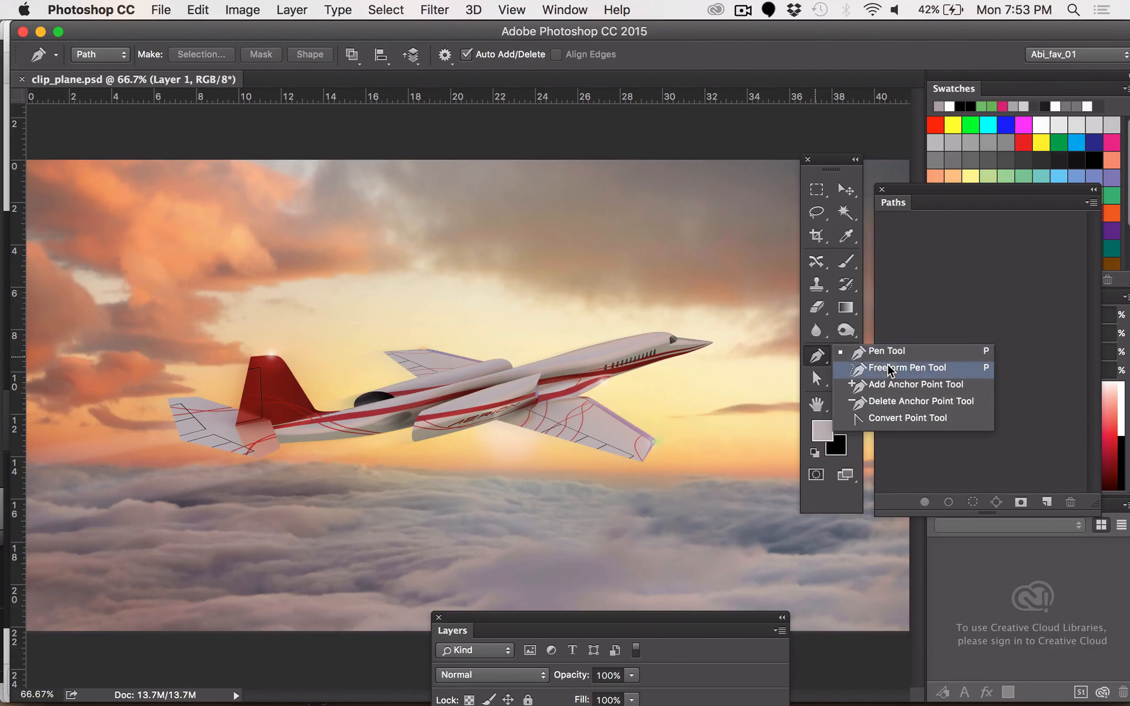
pyautogui.click(900, 358)
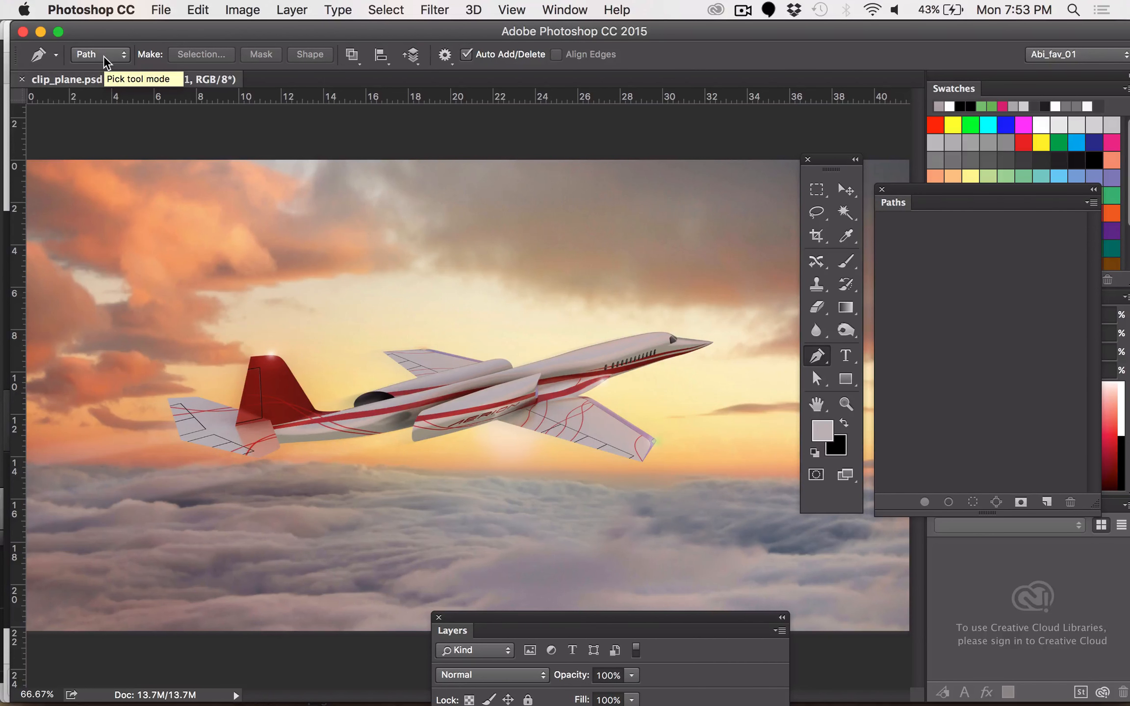
pyautogui.click(743, 10)
pyautogui.click(750, 65)
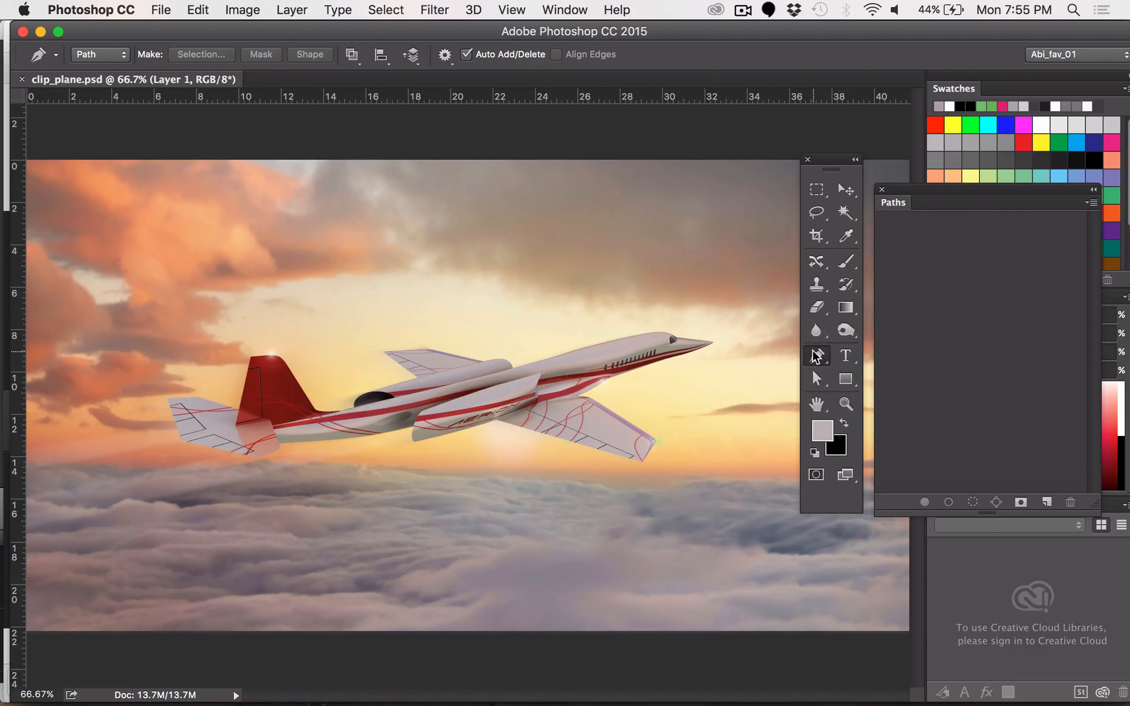
pyautogui.click(101, 56)
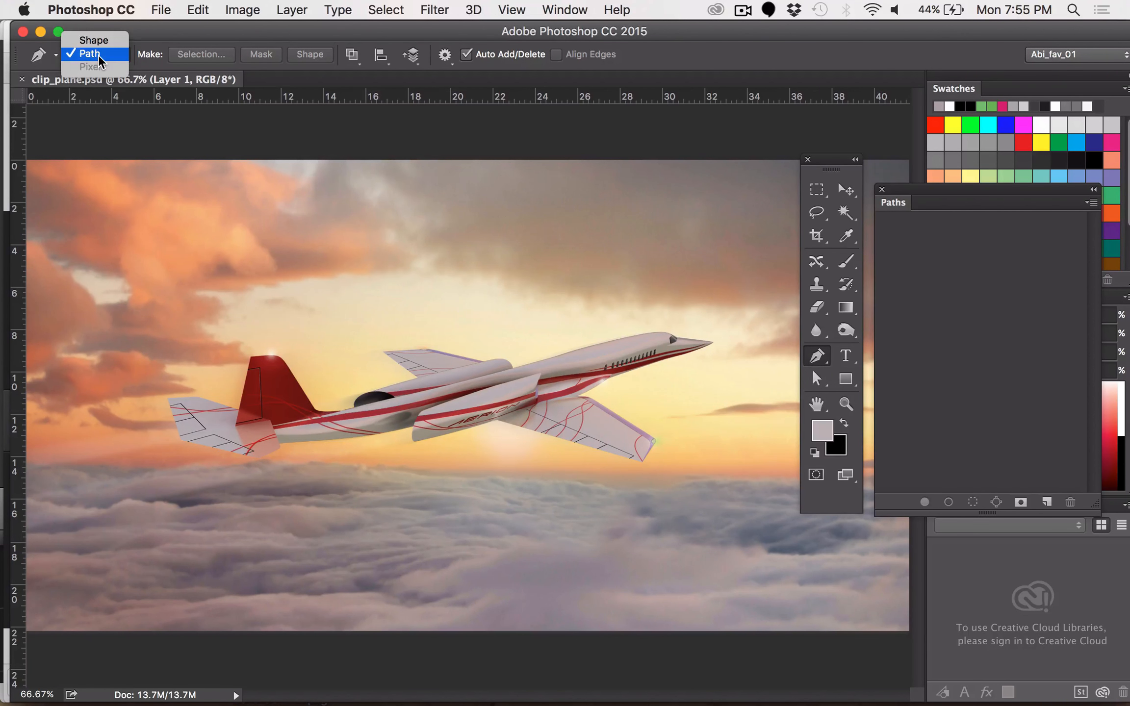
pyautogui.click(101, 55)
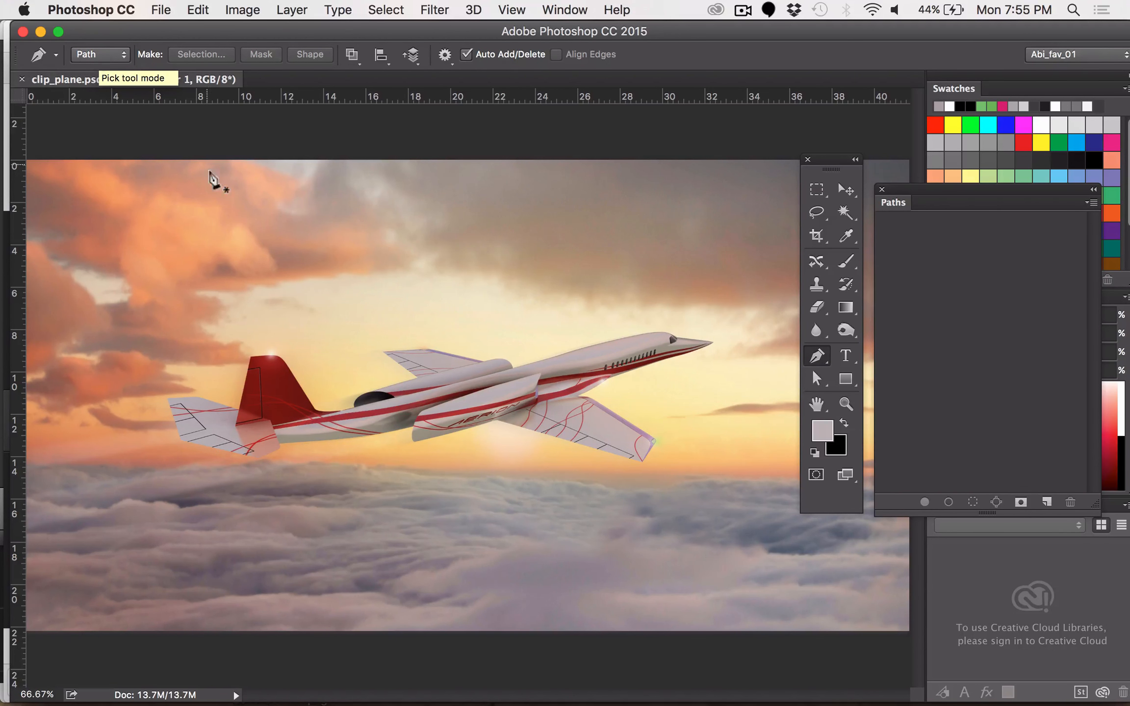
# Enlarge the plane to 100% and reposition the floating toolbox clear of its nose
pyautogui.press('z')
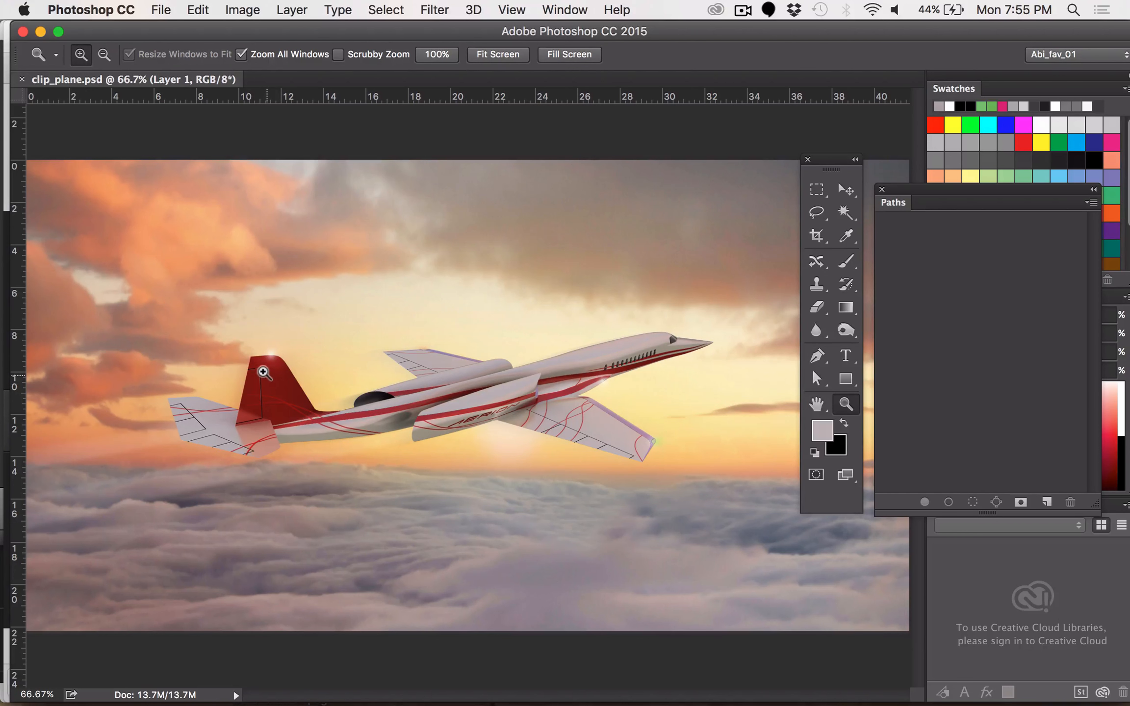
pyautogui.click(255, 382)
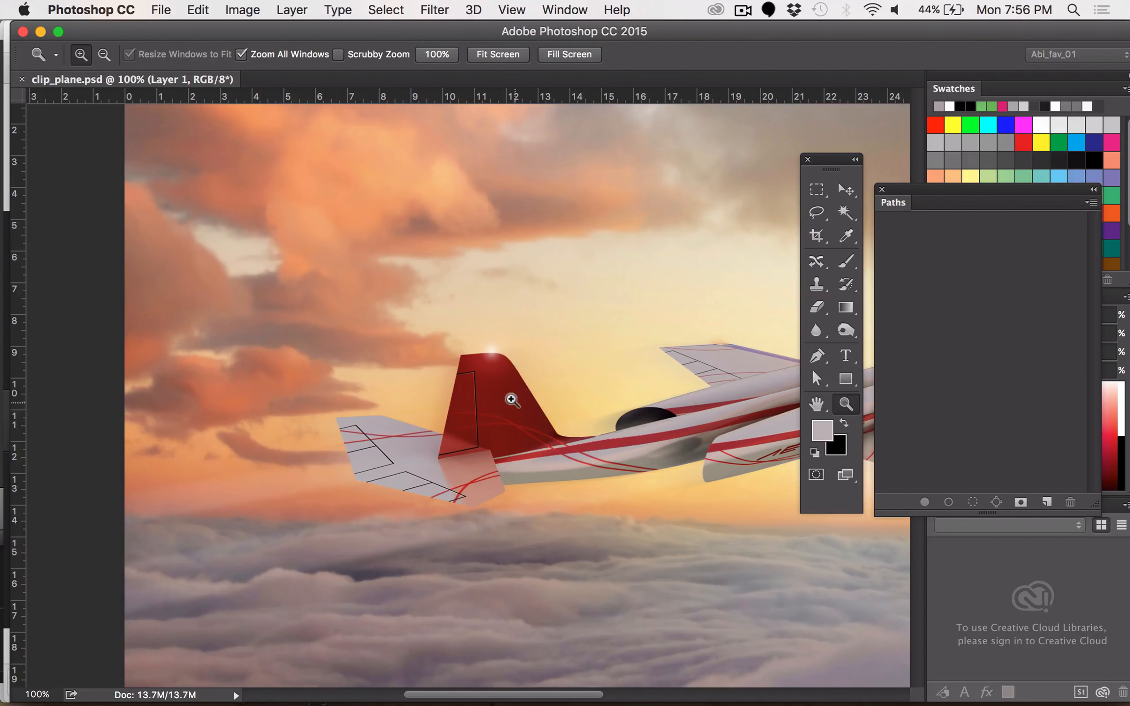
pyautogui.press('h')
pyautogui.moveTo(594, 409); pyautogui.dragTo(292, 371)
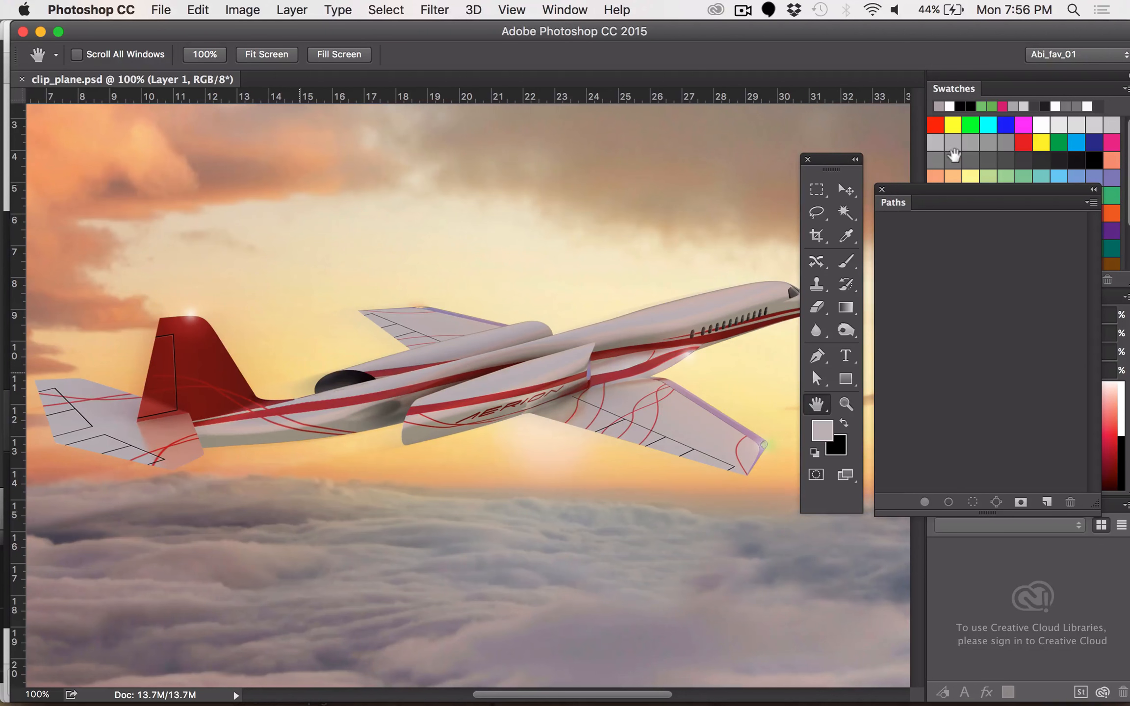
pyautogui.moveTo(829, 160); pyautogui.dragTo(1062, 304)
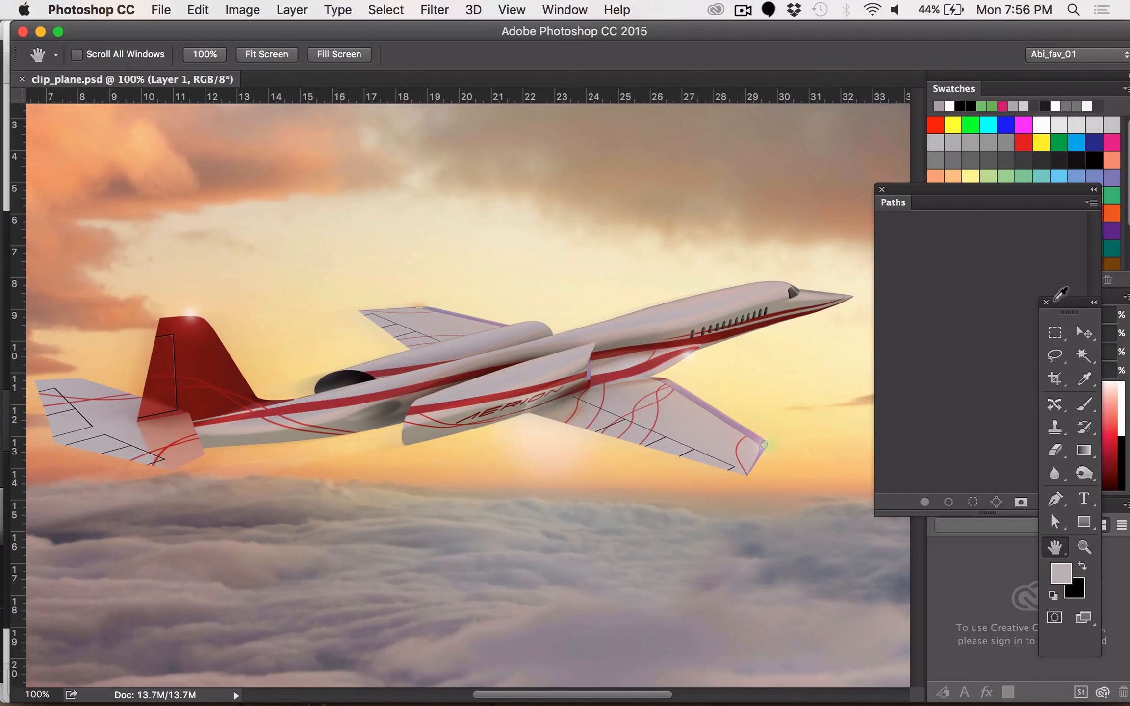
# Start a pen path at the base of the red tail fin, tracing its rear edge and rounded top
pyautogui.click(1058, 501)
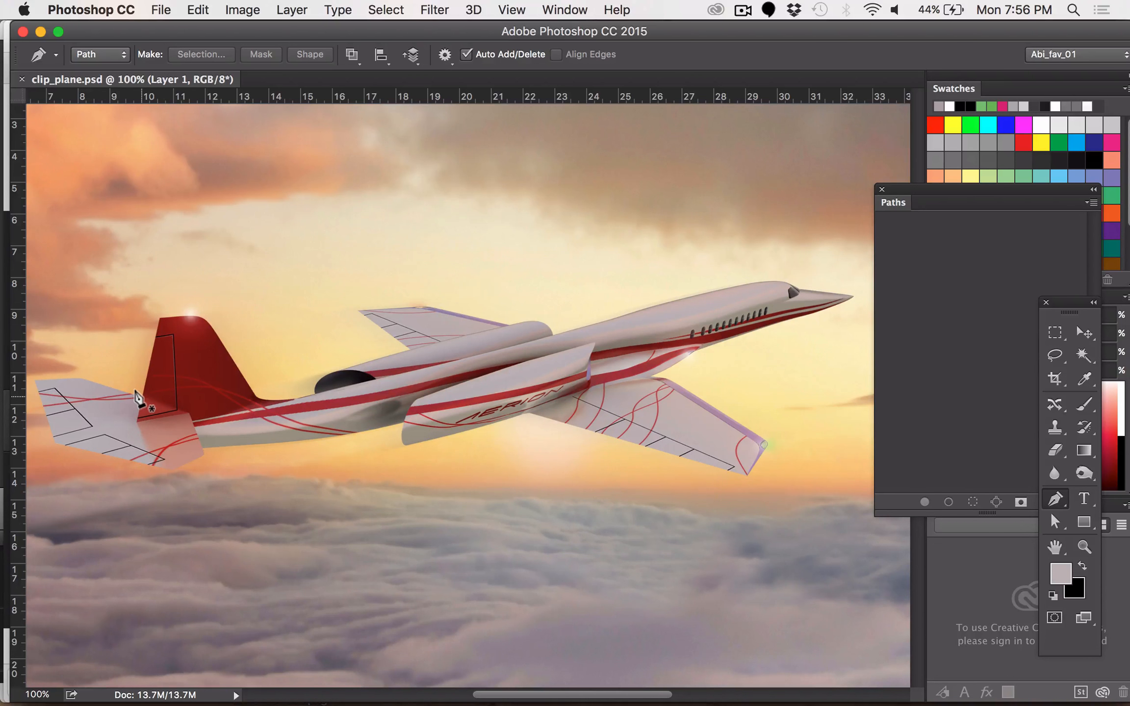
pyautogui.click(143, 397)
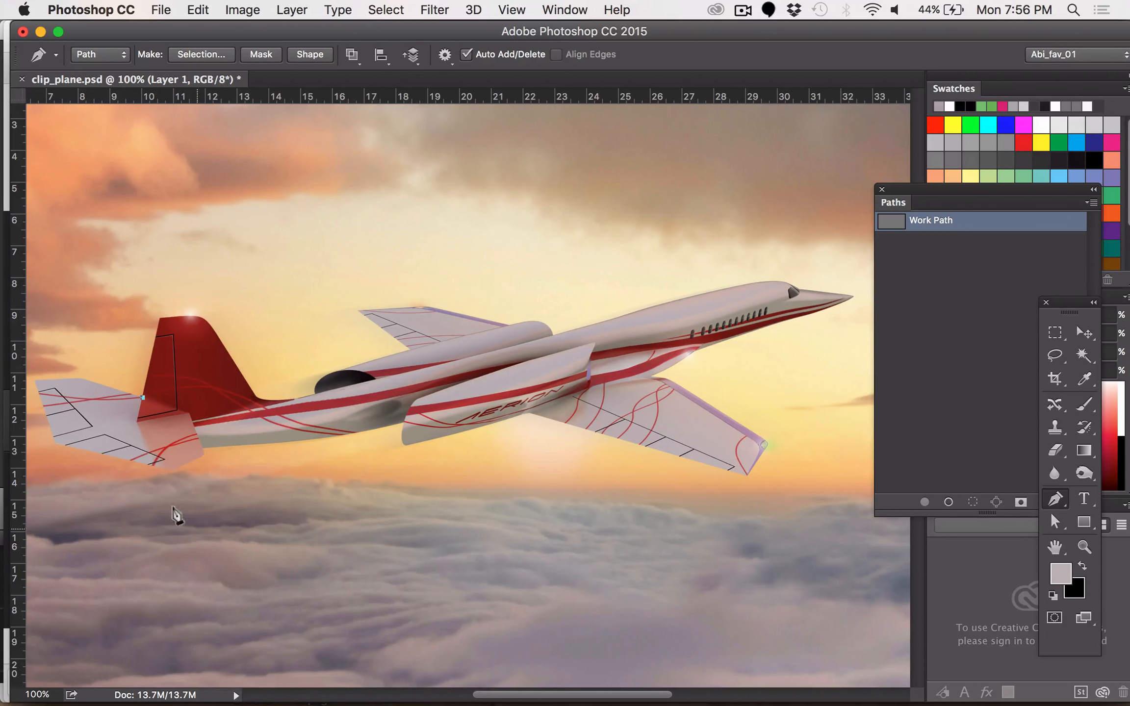
pyautogui.click(161, 320)
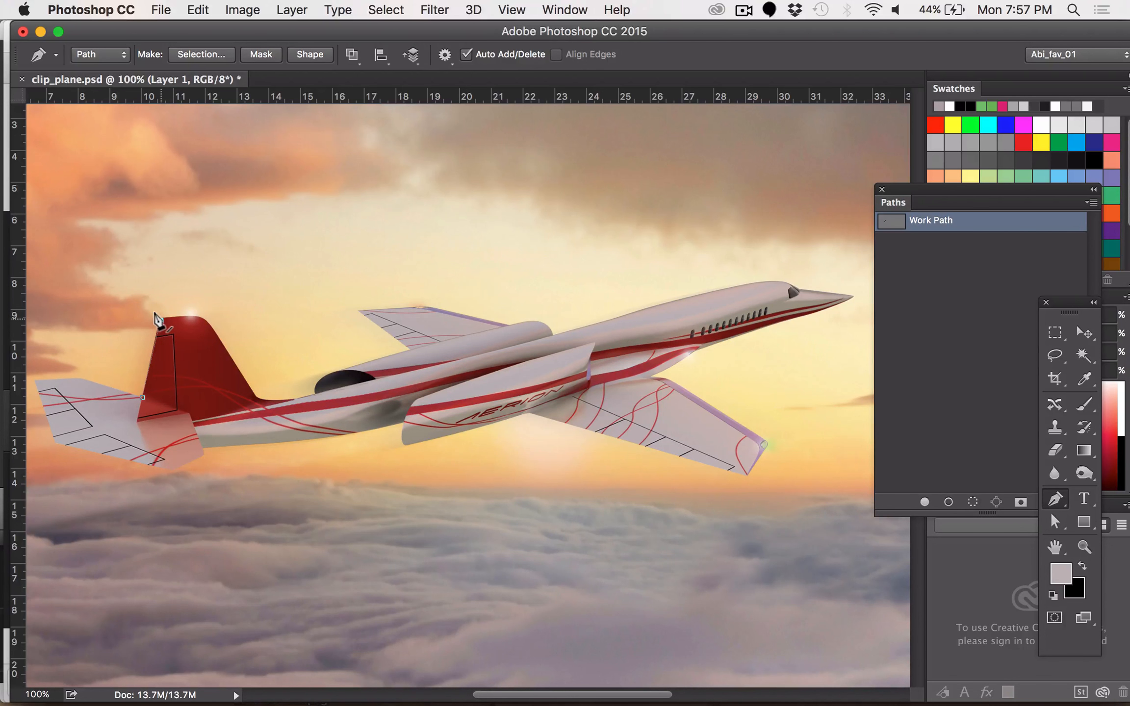
pyautogui.click(160, 319)
pyautogui.click(189, 316)
pyautogui.moveTo(214, 331); pyautogui.dragTo(218, 343)
pyautogui.moveTo(219, 343); pyautogui.dragTo(224, 350)
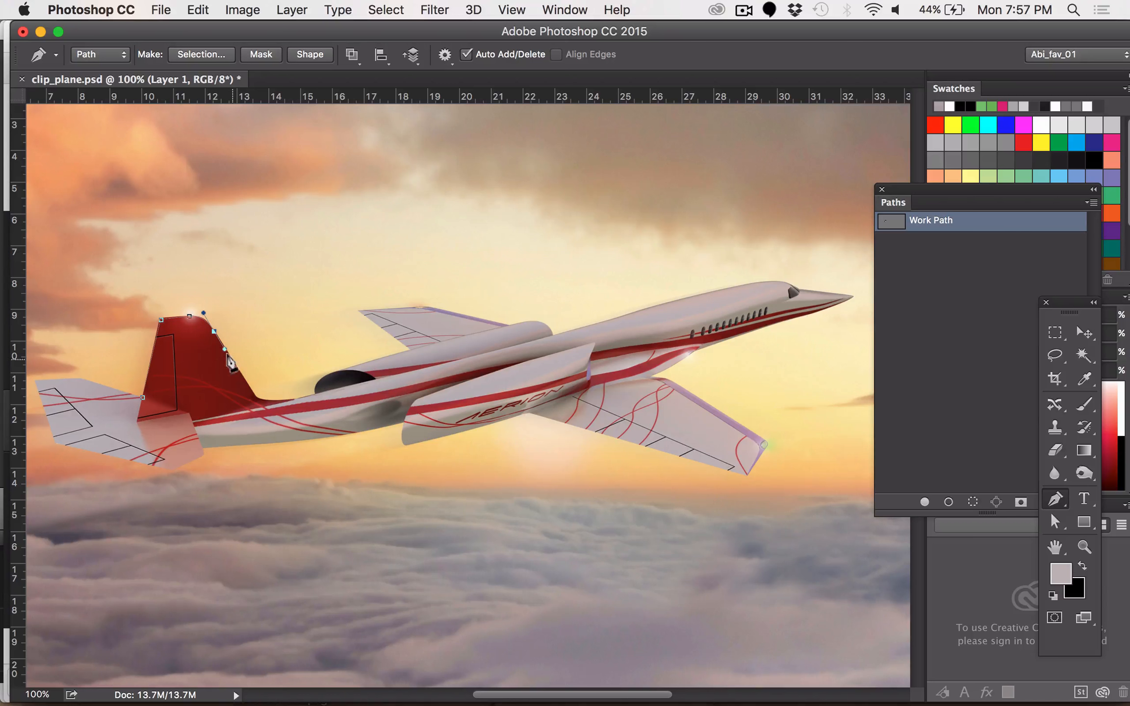
# Continue the path down the tail fin's front edge and curve it onto the fuselage spine
pyautogui.click(250, 387)
pyautogui.press('super+z')
pyautogui.click(256, 395)
pyautogui.moveTo(276, 403); pyautogui.dragTo(290, 400)
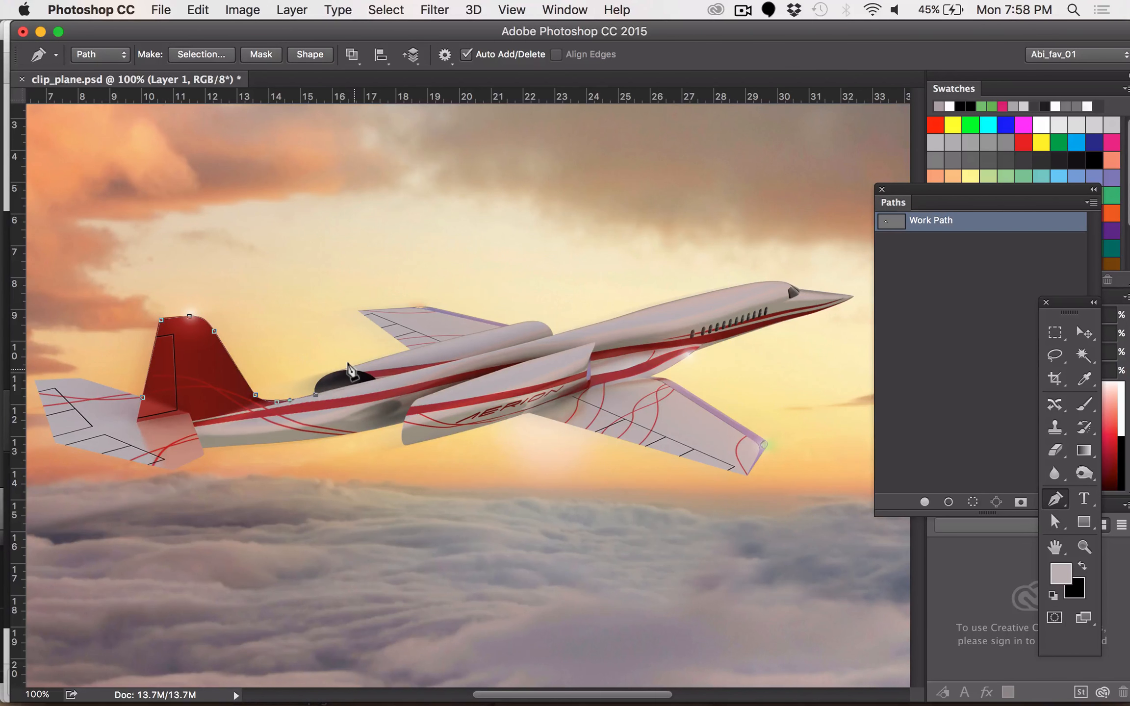
# Extend the path along the spine and curve it around the dark engine opening, undoing misplaced anchor points
pyautogui.click(312, 391)
pyautogui.moveTo(316, 395); pyautogui.dragTo(302, 362)
pyautogui.click(343, 370)
pyautogui.press('super+z')
pyautogui.press('super+z')
pyautogui.moveTo(341, 373); pyautogui.dragTo(358, 366)
# Trace the path around the far wing and over the rounded front end of the upper engine
pyautogui.click(411, 350)
pyautogui.click(360, 312)
pyautogui.click(422, 307)
pyautogui.click(509, 325)
pyautogui.moveTo(528, 320); pyautogui.dragTo(538, 319)
pyautogui.moveTo(553, 332); pyautogui.dragTo(545, 339)
pyautogui.click(529, 321)
pyautogui.click(553, 337)
# Trace the fuselage's upper edge to the cockpit window with curved anchors, and remove the last anchor's outgoing handle
pyautogui.click(630, 312)
pyautogui.moveTo(690, 297); pyautogui.dragTo(707, 293)
pyautogui.moveTo(758, 282); pyautogui.dragTo(768, 283)
pyautogui.moveTo(800, 290)
pyautogui.mouseDown()
pyautogui.moveTo(807, 307)
pyautogui.moveTo(798, 290)
pyautogui.mouseUp()
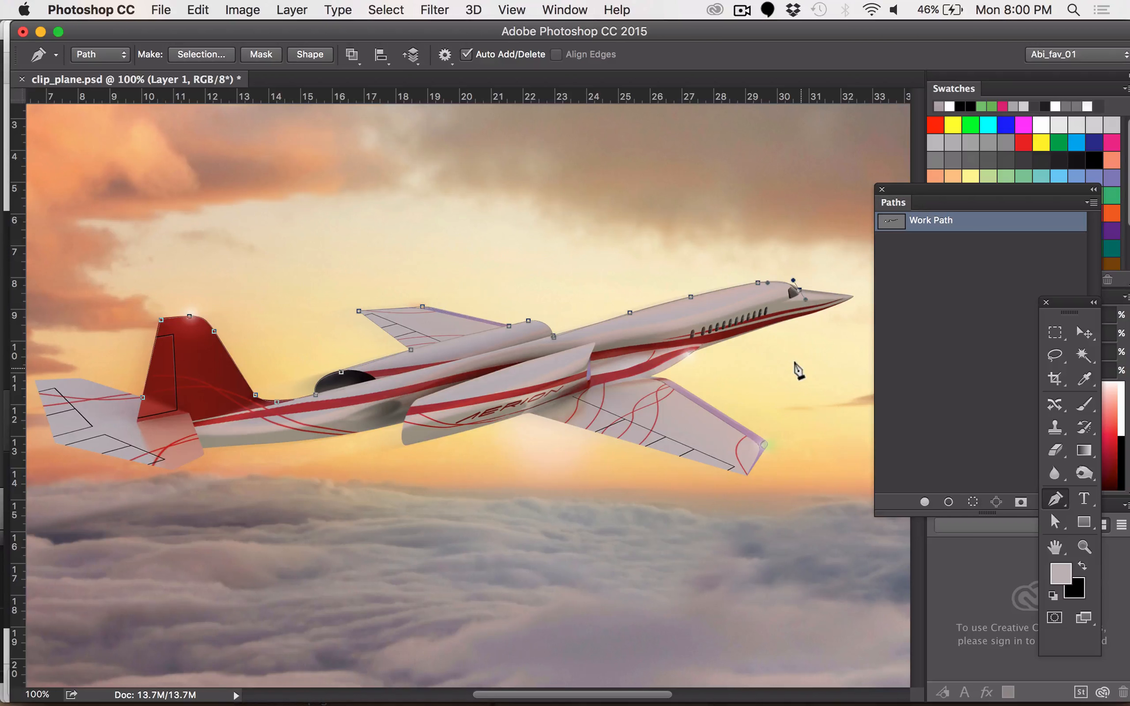
pyautogui.keyDown('alt'); pyautogui.click(800, 290); pyautogui.keyUp('alt')
# Carry the path around the pointed nose and curve it back under the front fuselage, redoing the misplaced underside anchor
pyautogui.click(848, 293)
pyautogui.click(843, 305)
pyautogui.moveTo(785, 322); pyautogui.dragTo(772, 325)
pyautogui.press('super+z')
pyautogui.moveTo(789, 320); pyautogui.dragTo(772, 319)
# Trace the path along the fuselage underside, then out along the near wing's leading edge and around its tip
pyautogui.click(697, 351)
pyautogui.click(645, 370)
pyautogui.moveTo(652, 376); pyautogui.dragTo(667, 375)
pyautogui.click(765, 442)
pyautogui.click(747, 475)
# Trace the near wing's trailing edge back to the AERION engine and around the engine's rear end
pyautogui.click(527, 413)
pyautogui.click(404, 444)
pyautogui.keyDown('alt'); pyautogui.click(405, 445); pyautogui.keyUp('alt')
pyautogui.moveTo(404, 424); pyautogui.dragTo(405, 420)
pyautogui.click(402, 425)
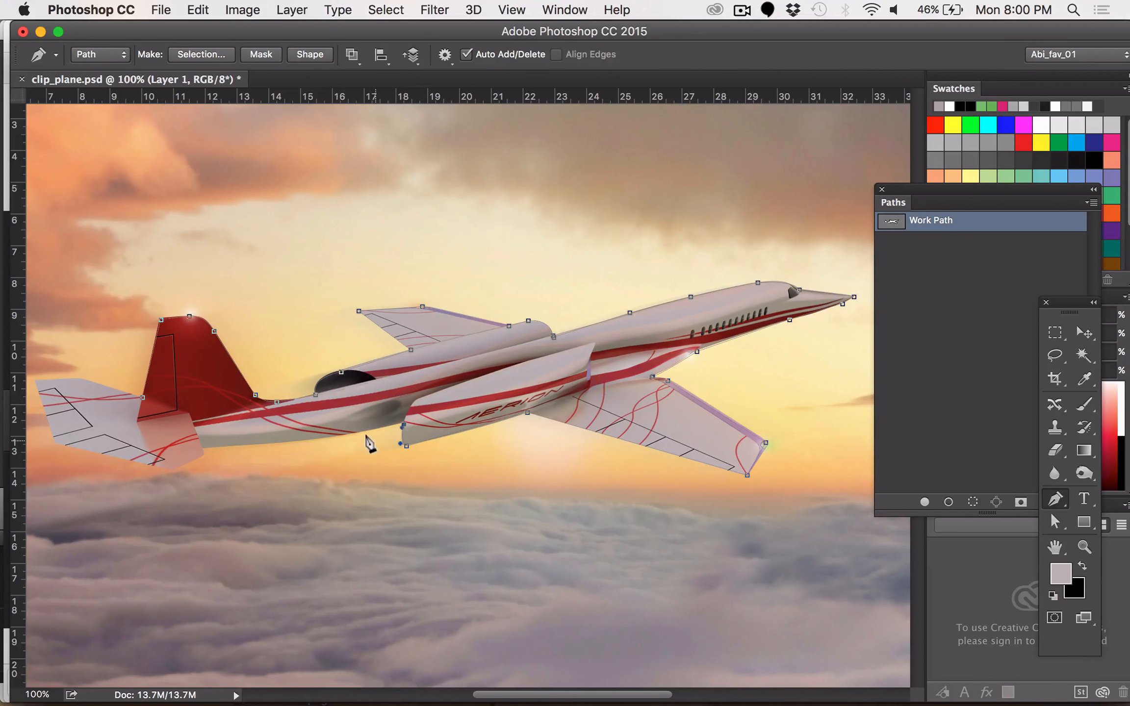
# Trace the rear fuselage underside and the outline of the tailplane, closing the path at its starting anchor
pyautogui.click(329, 438)
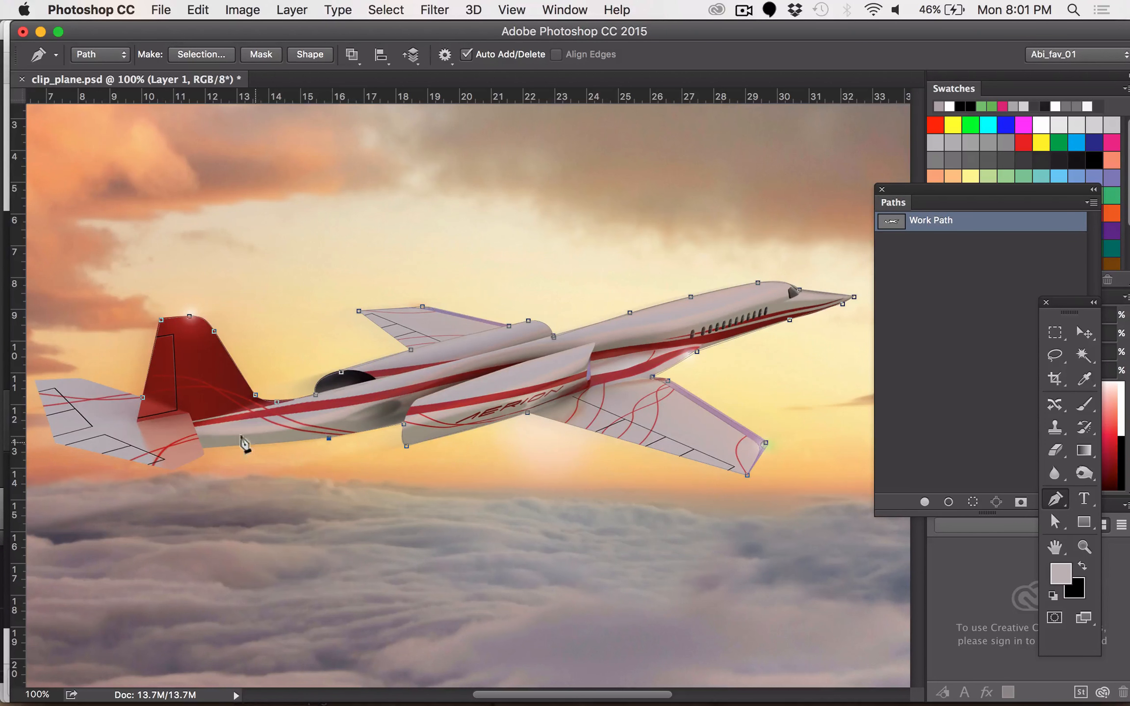
pyautogui.click(202, 448)
pyautogui.click(203, 456)
pyautogui.click(174, 473)
pyautogui.click(57, 445)
pyautogui.click(34, 381)
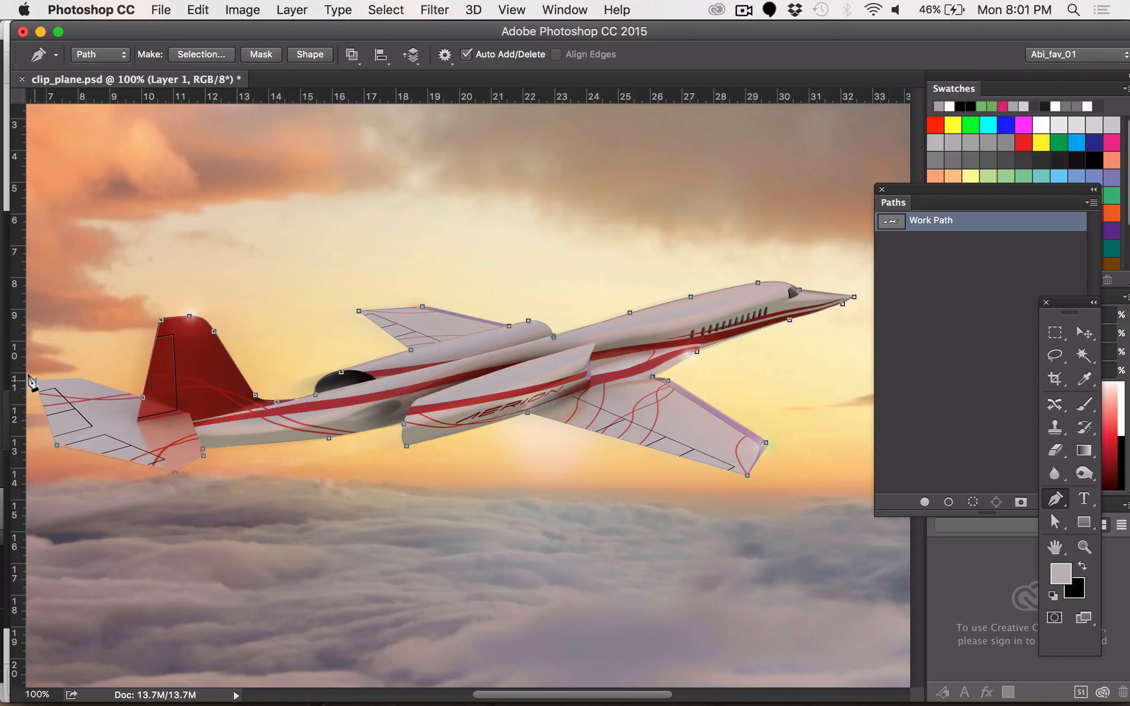
pyautogui.click(81, 380)
pyautogui.click(140, 397)
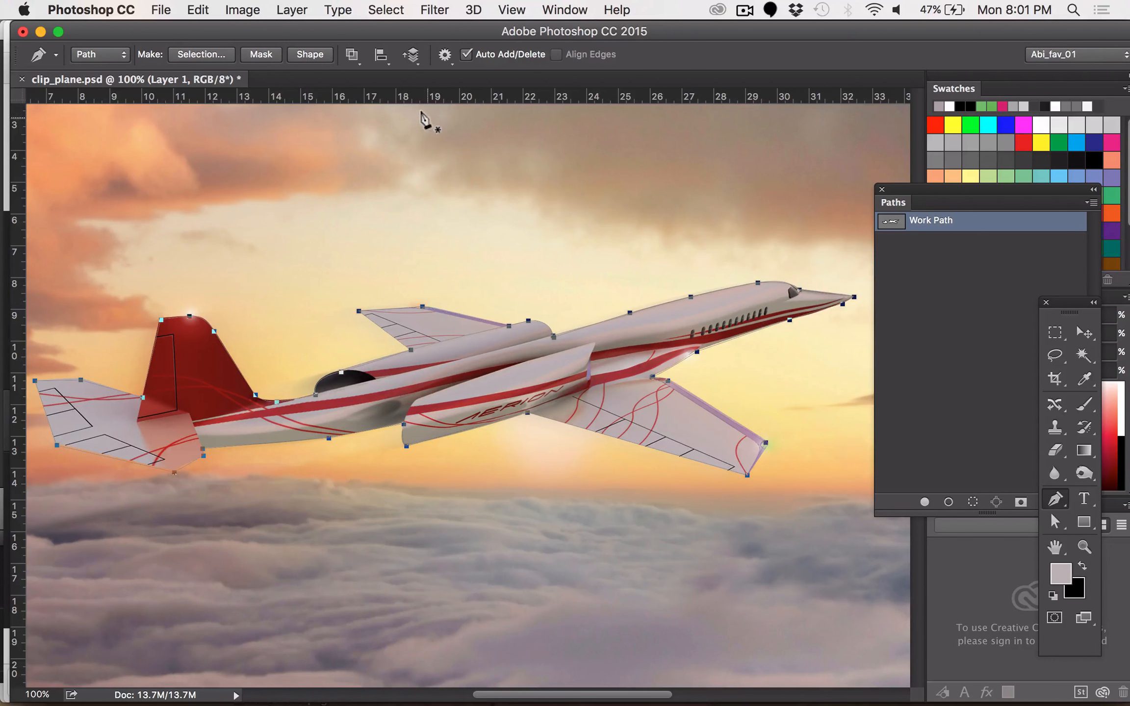
# Switch from the Pen tool to the Path Selection tool
pyautogui.click(743, 10)
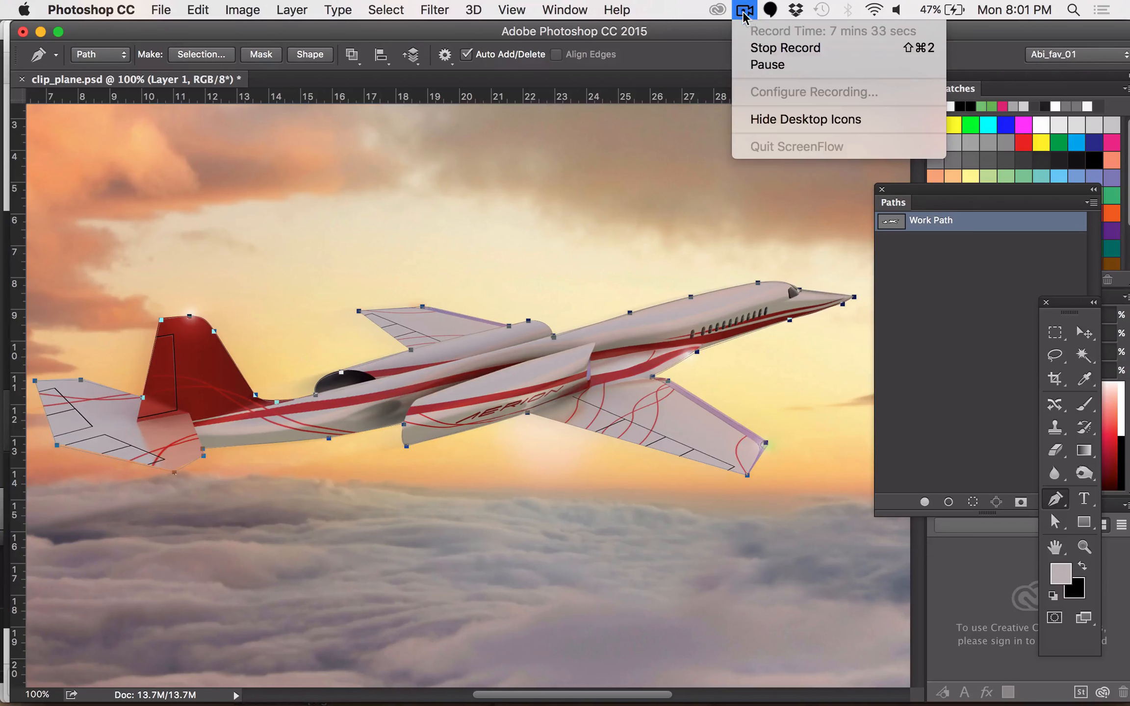
pyautogui.click(760, 66)
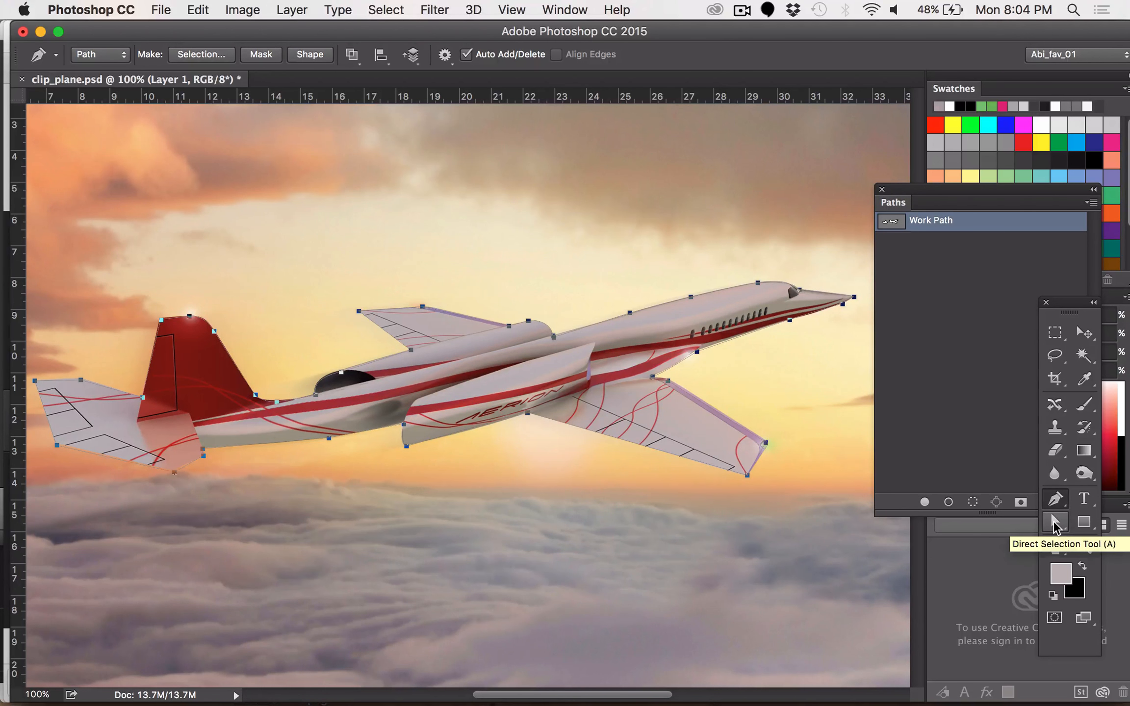
pyautogui.click(1055, 526)
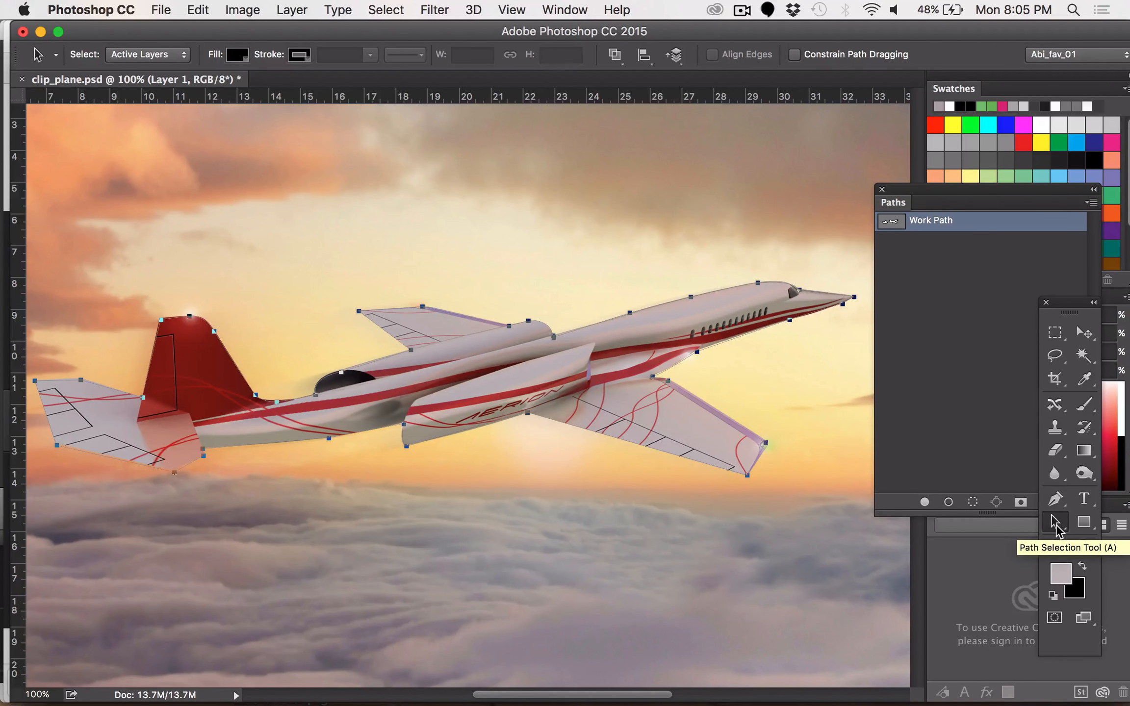
# Select the path's anchor point at the tailplane's lower tip for direct editing, at close magnification
pyautogui.hotkey('shift', 'a')
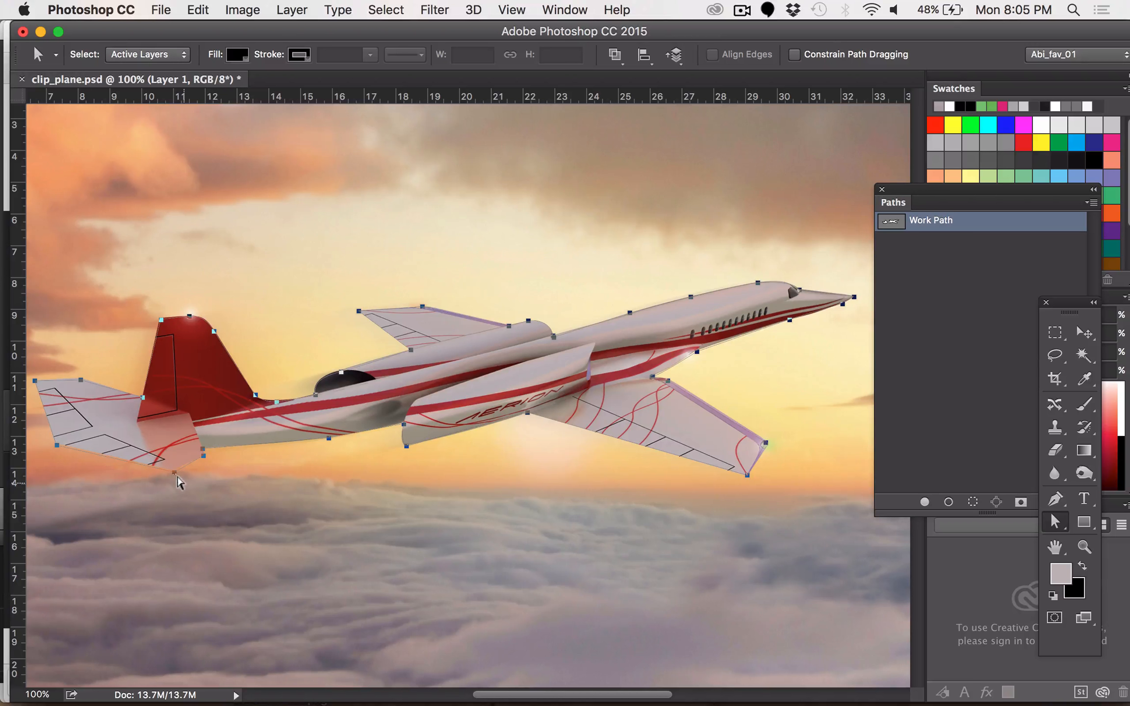
pyautogui.click(178, 491)
pyautogui.click(169, 470)
pyautogui.press('z')
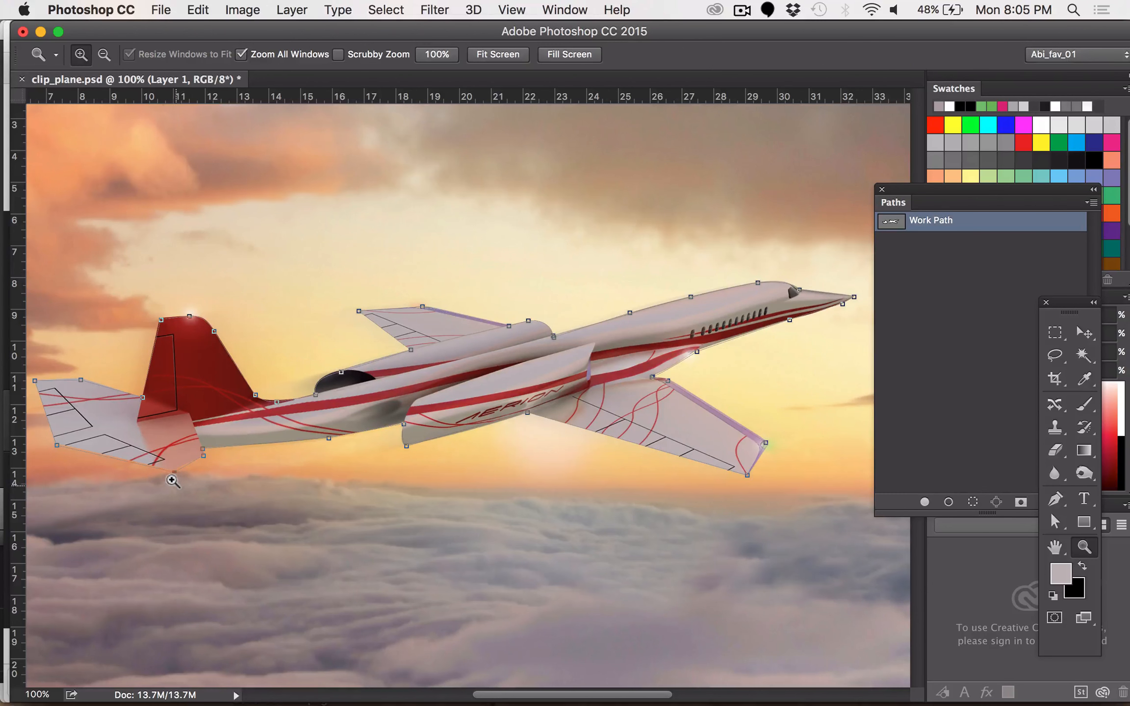
pyautogui.click(169, 471)
pyautogui.click(171, 471)
pyautogui.click(171, 464)
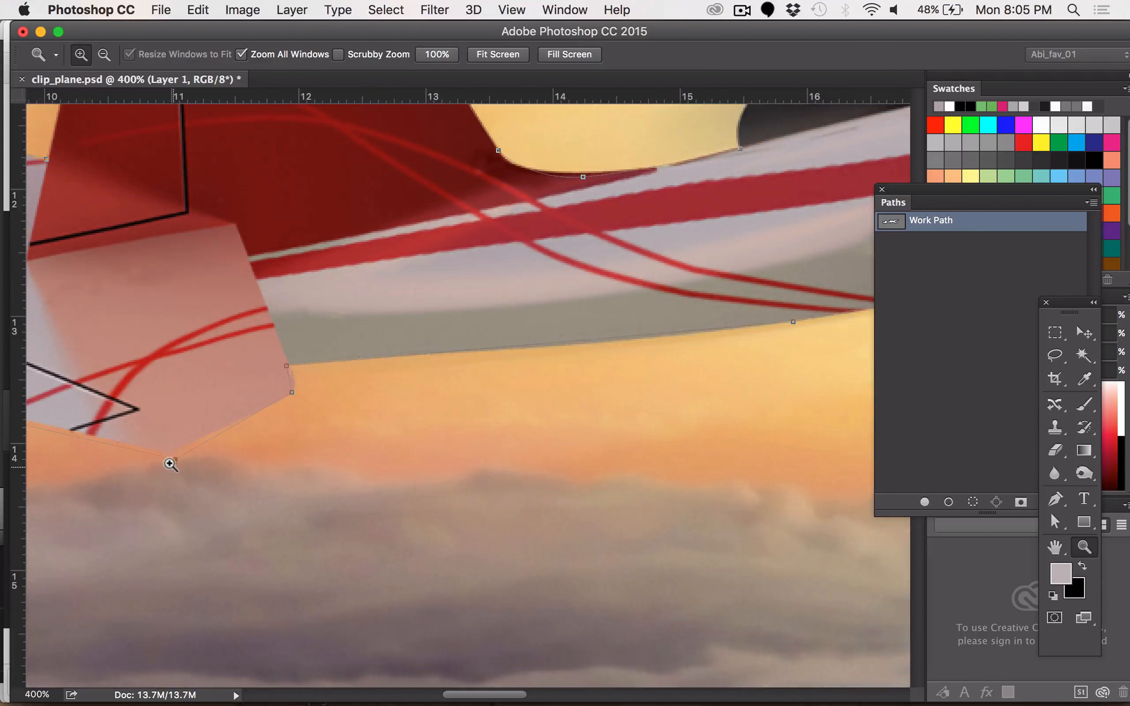
pyautogui.click(175, 453)
pyautogui.click(187, 429)
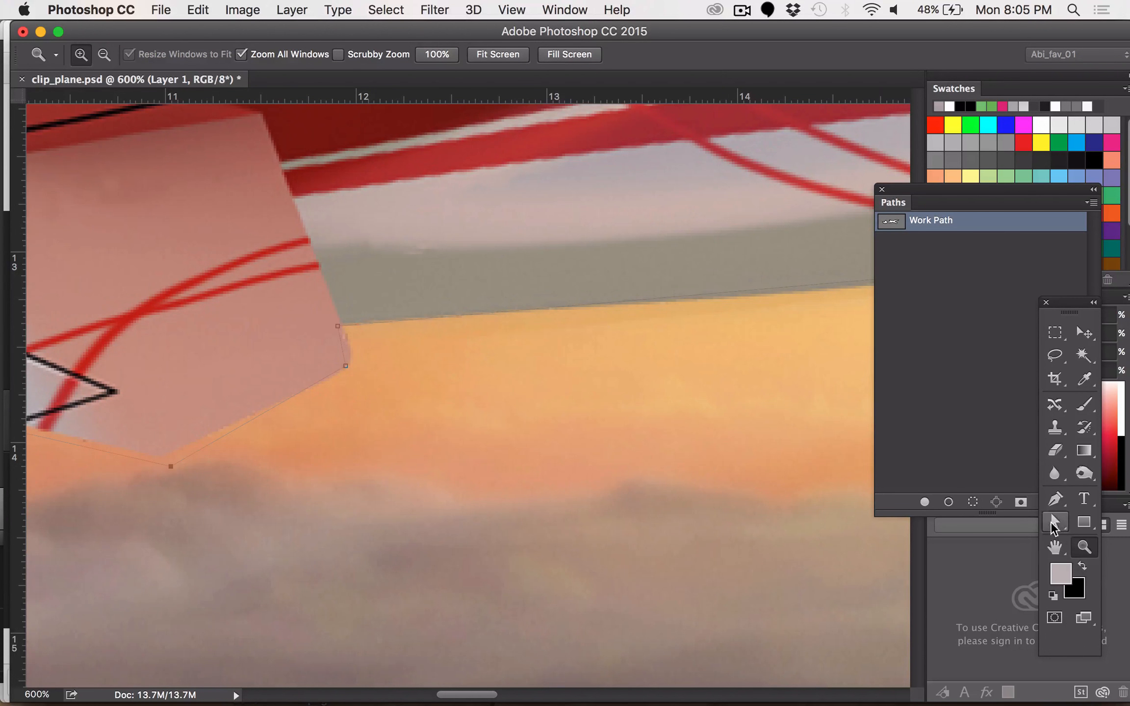
# Adjust the path's anchors at the tailplane's lower tip and at its corner beside the rear fuselage
pyautogui.click(1053, 525)
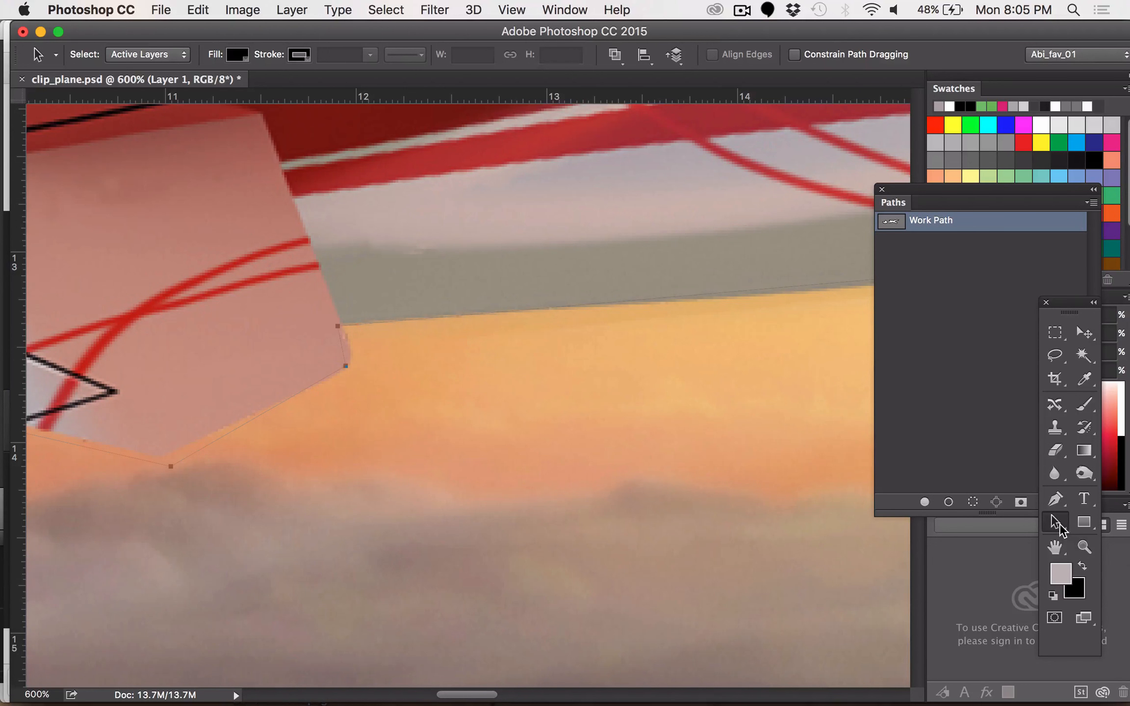
pyautogui.click(1055, 473)
pyautogui.click(1057, 524)
pyautogui.click(181, 506)
pyautogui.click(163, 461)
pyautogui.click(160, 457)
pyautogui.moveTo(342, 354); pyautogui.dragTo(339, 326)
# Move the anchor beneath the AERION lettering onto the corner where the engine's underside meets the near wing's trailing edge
pyautogui.press('h')
pyautogui.moveTo(751, 366); pyautogui.dragTo(596, 341)
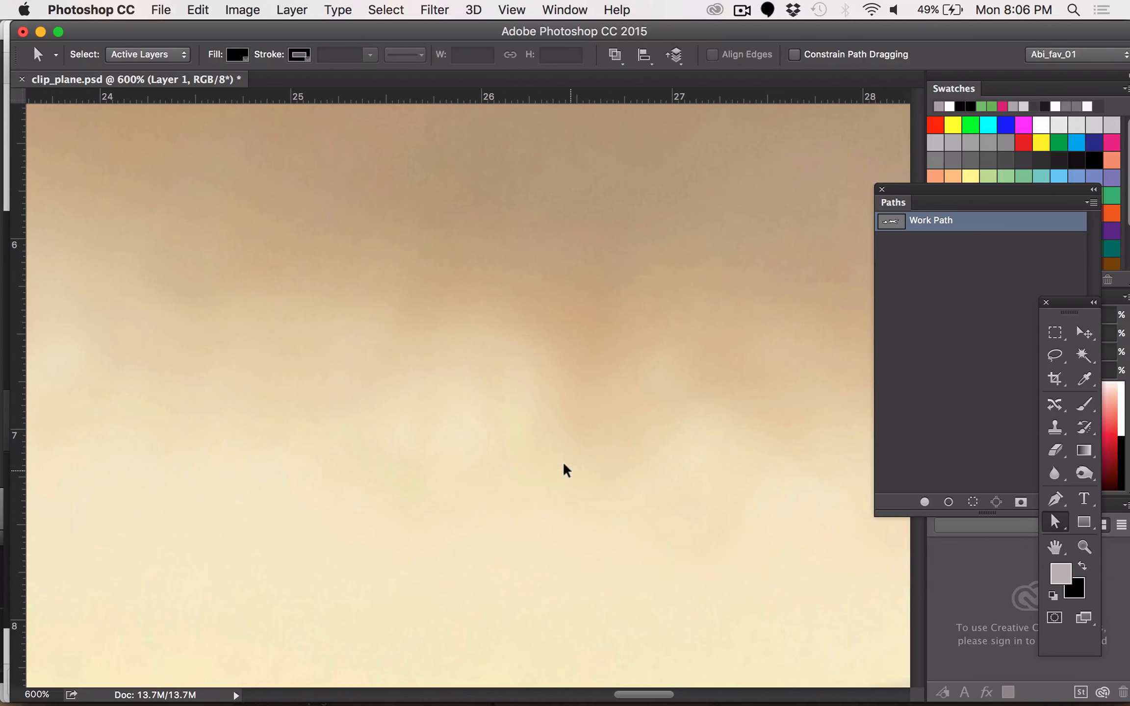
pyautogui.press('super+0')
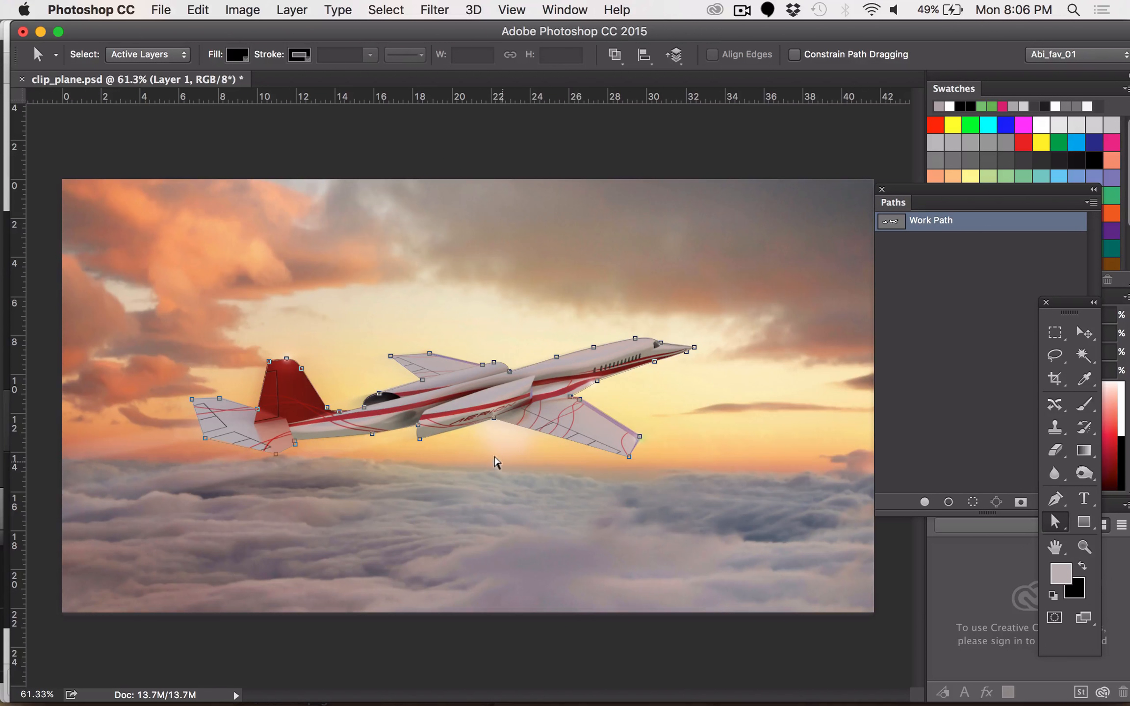
pyautogui.press('h')
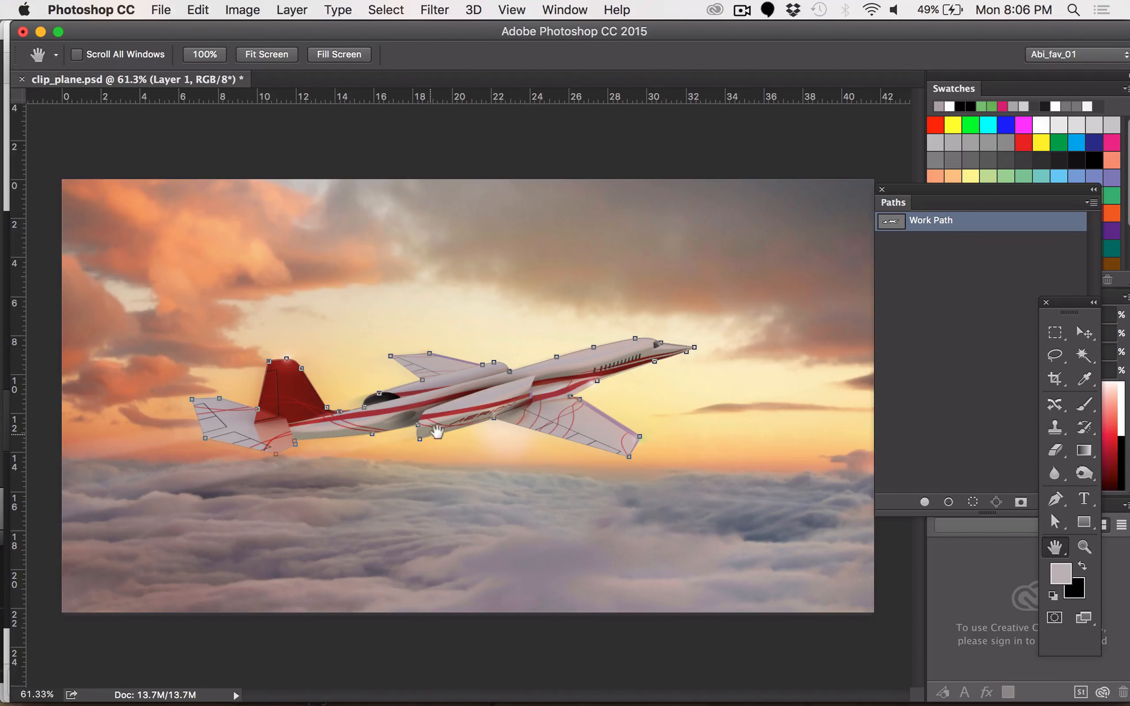
pyautogui.press('z')
pyautogui.click(490, 432)
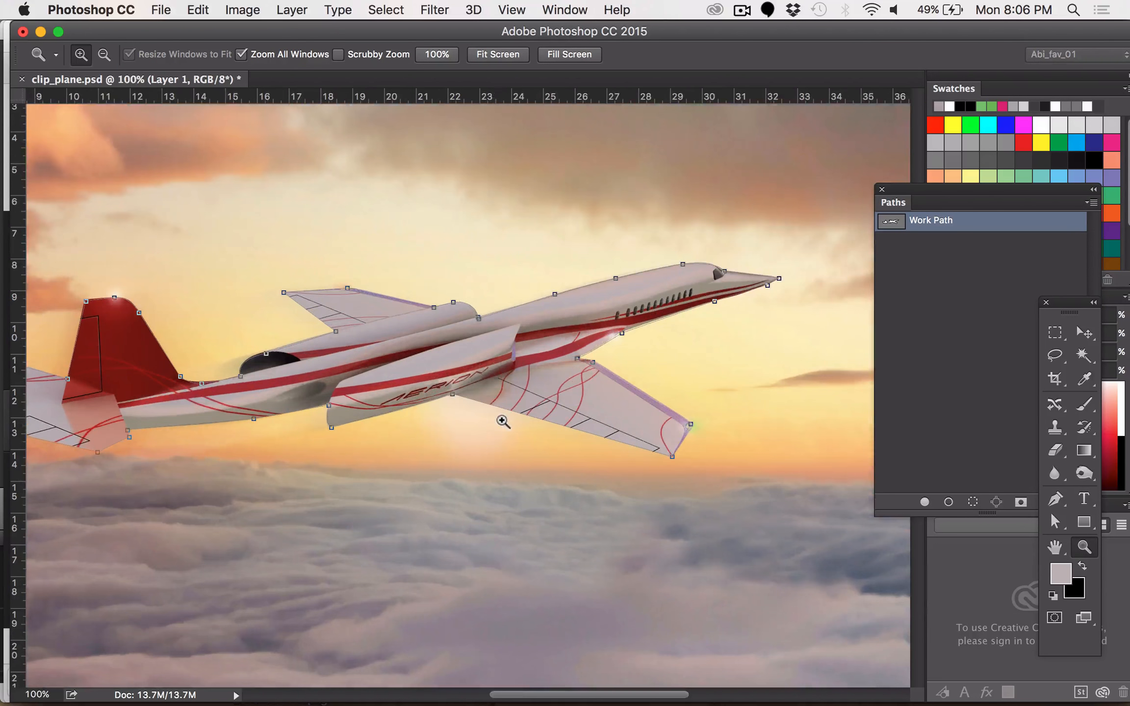
pyautogui.click(389, 441)
pyautogui.click(270, 381)
pyautogui.click(235, 379)
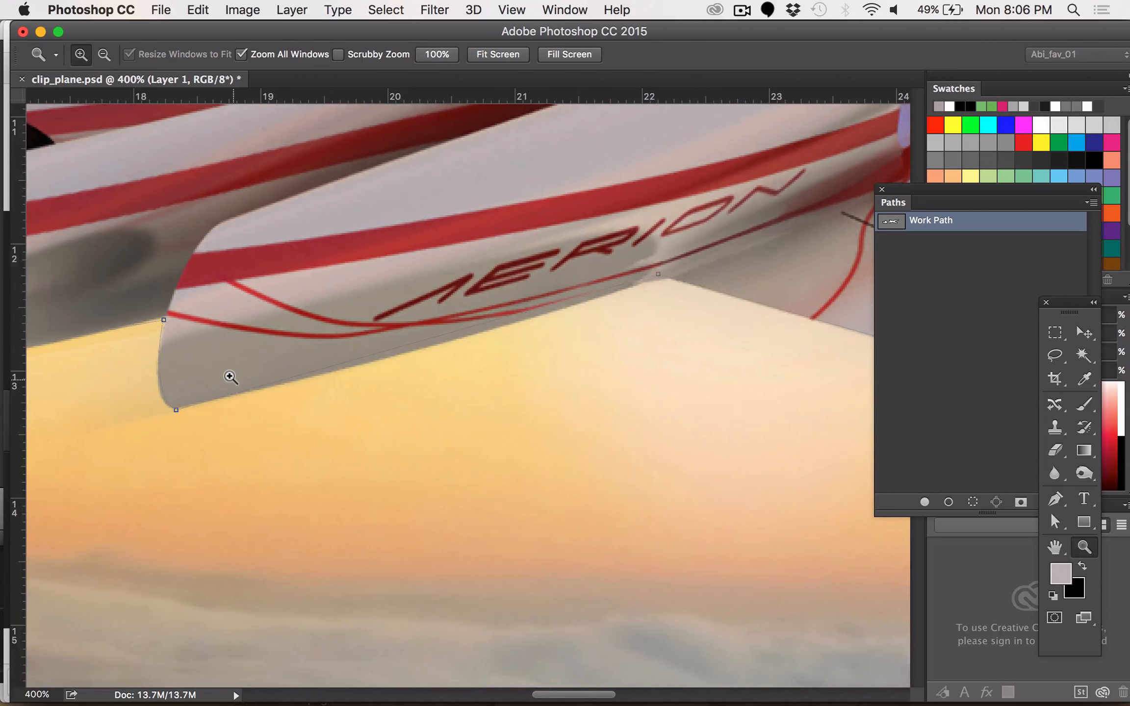
pyautogui.click(230, 377)
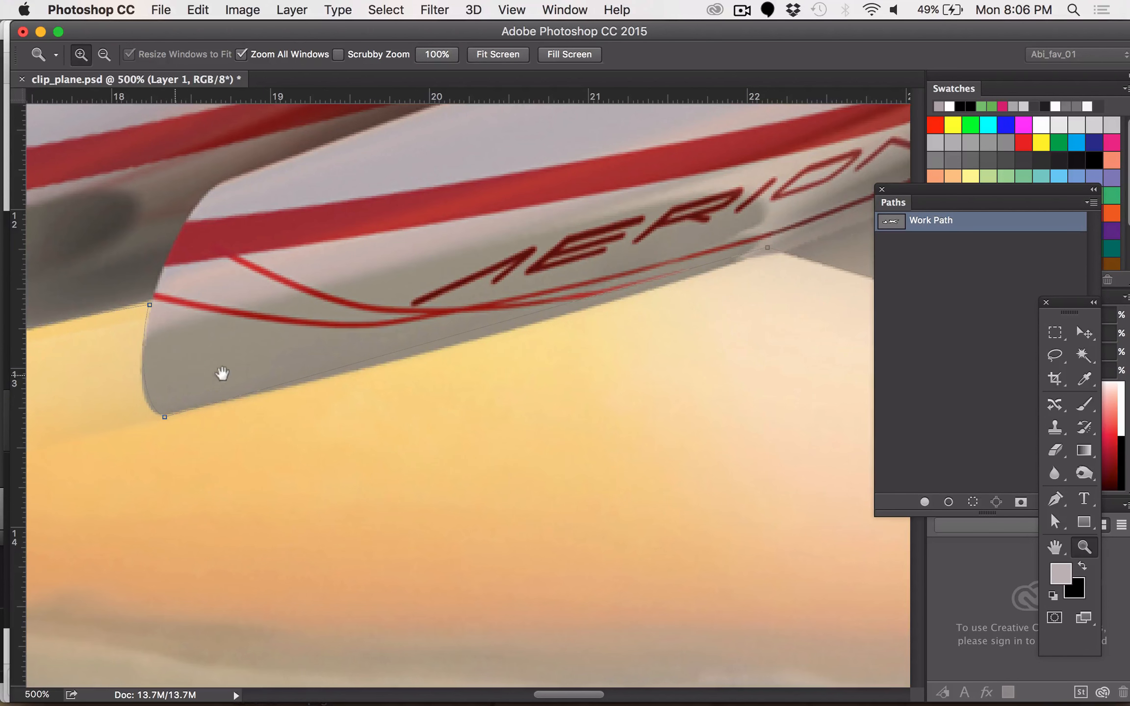
pyautogui.moveTo(132, 375); pyautogui.dragTo(204, 381)
pyautogui.moveTo(561, 338); pyautogui.dragTo(422, 364)
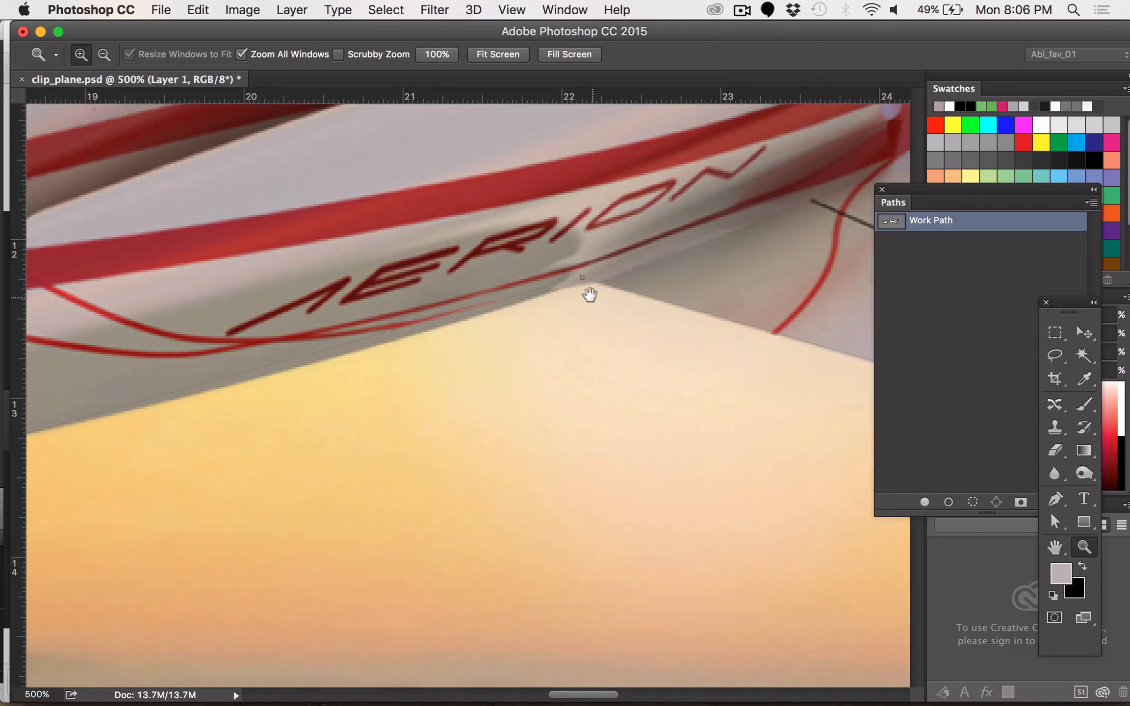
pyautogui.moveTo(590, 295); pyautogui.dragTo(578, 329)
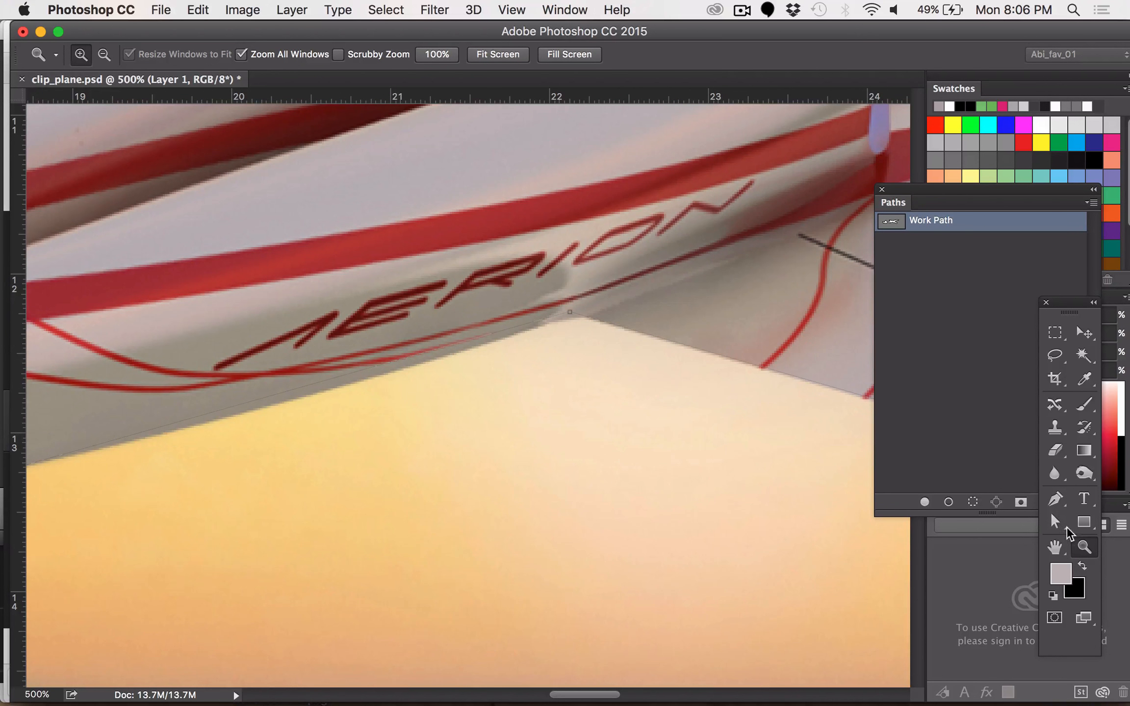
pyautogui.click(1053, 524)
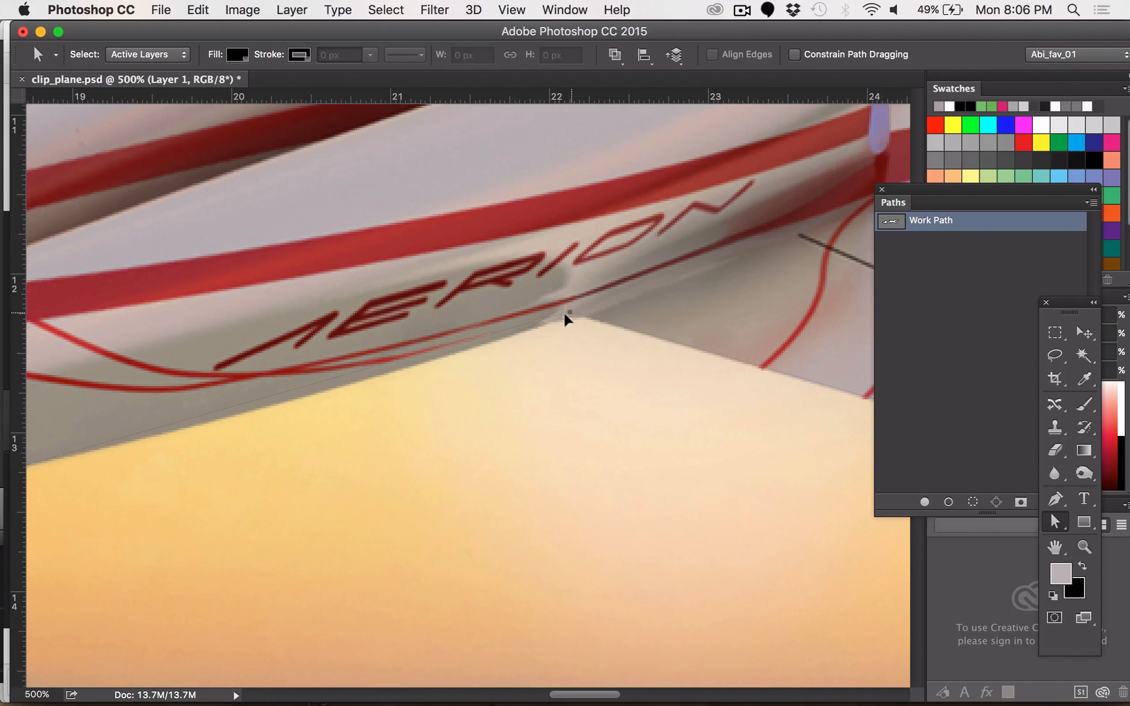
pyautogui.moveTo(567, 314); pyautogui.dragTo(573, 316)
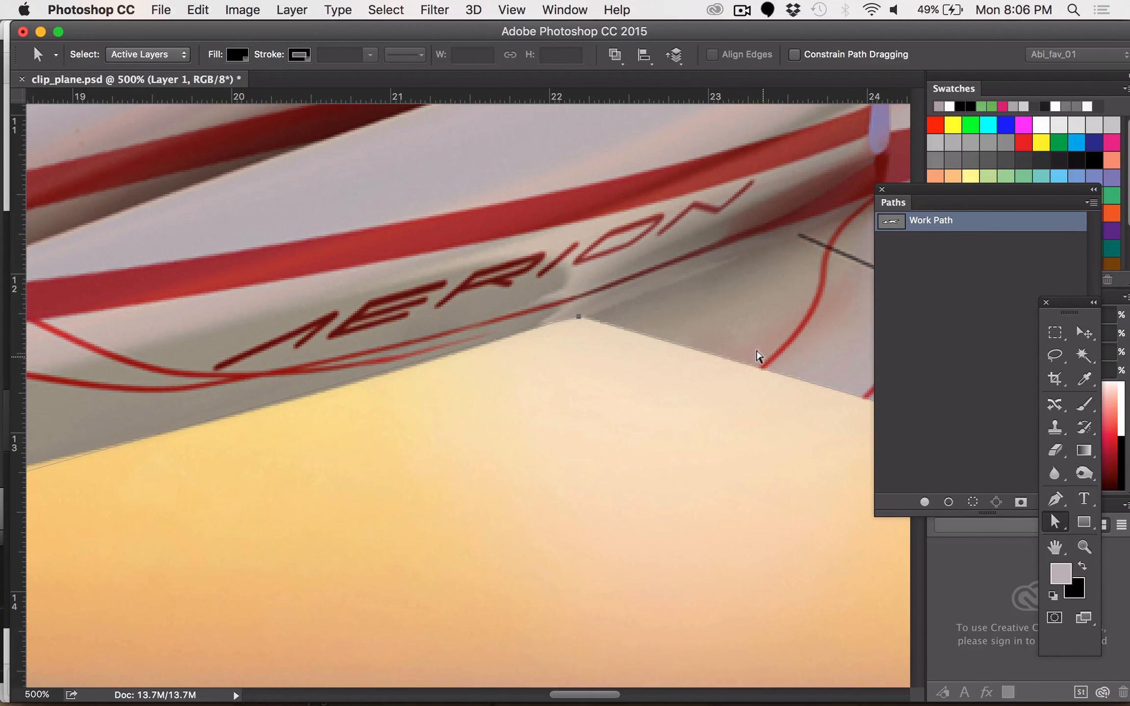
# Reposition the anchors in the notch between the fuselage and the near wing's leading edge so the path follows both edges
pyautogui.press('h')
pyautogui.moveTo(745, 369); pyautogui.dragTo(678, 369)
pyautogui.press('a')
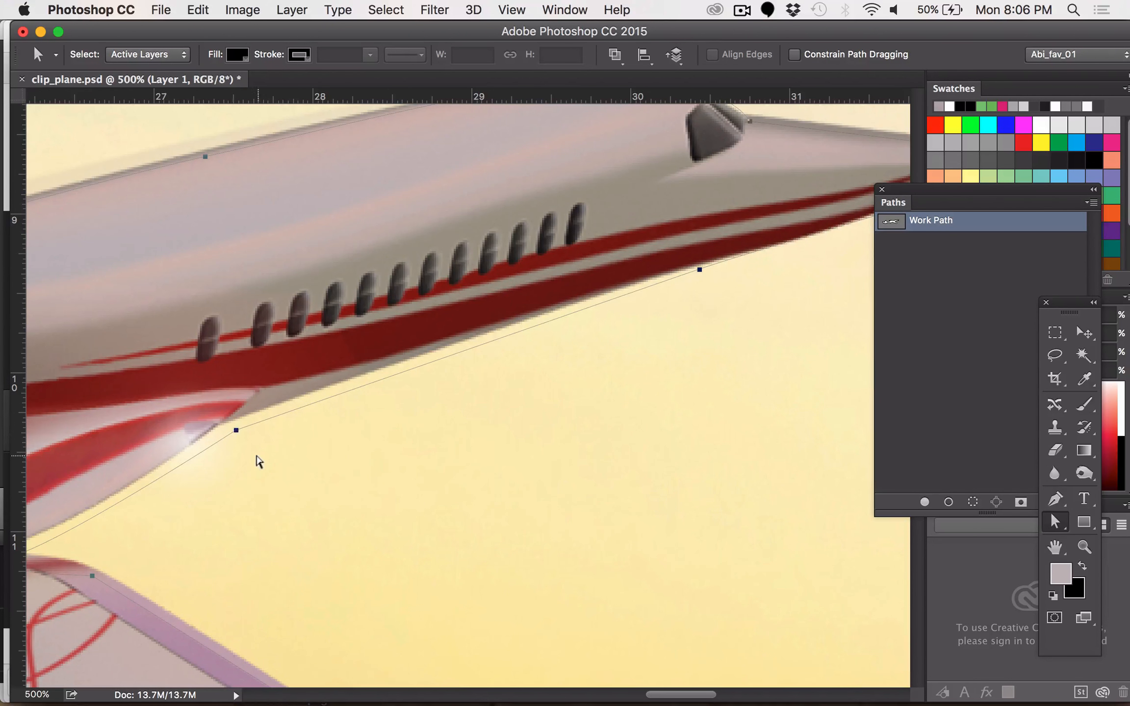
pyautogui.click(233, 429)
pyautogui.hscroll(-10, 233, 429)
pyautogui.scroll(-2, 233, 430)
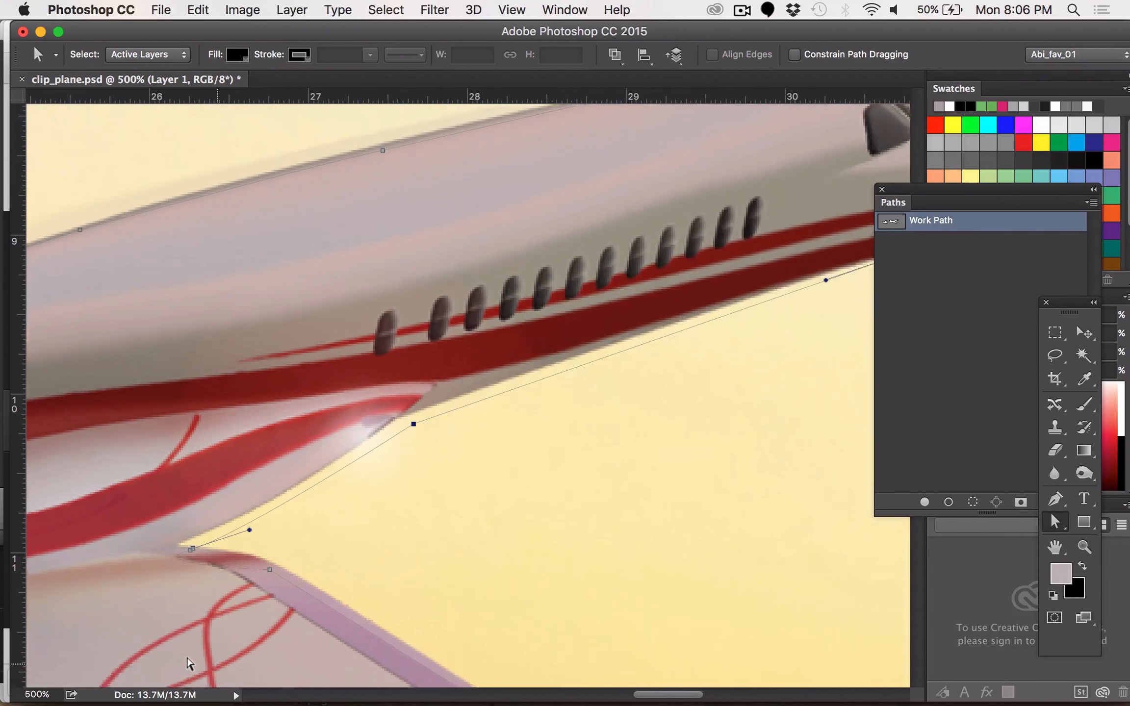
pyautogui.hscroll(-17, 189, 663)
pyautogui.scroll(-5, 189, 663)
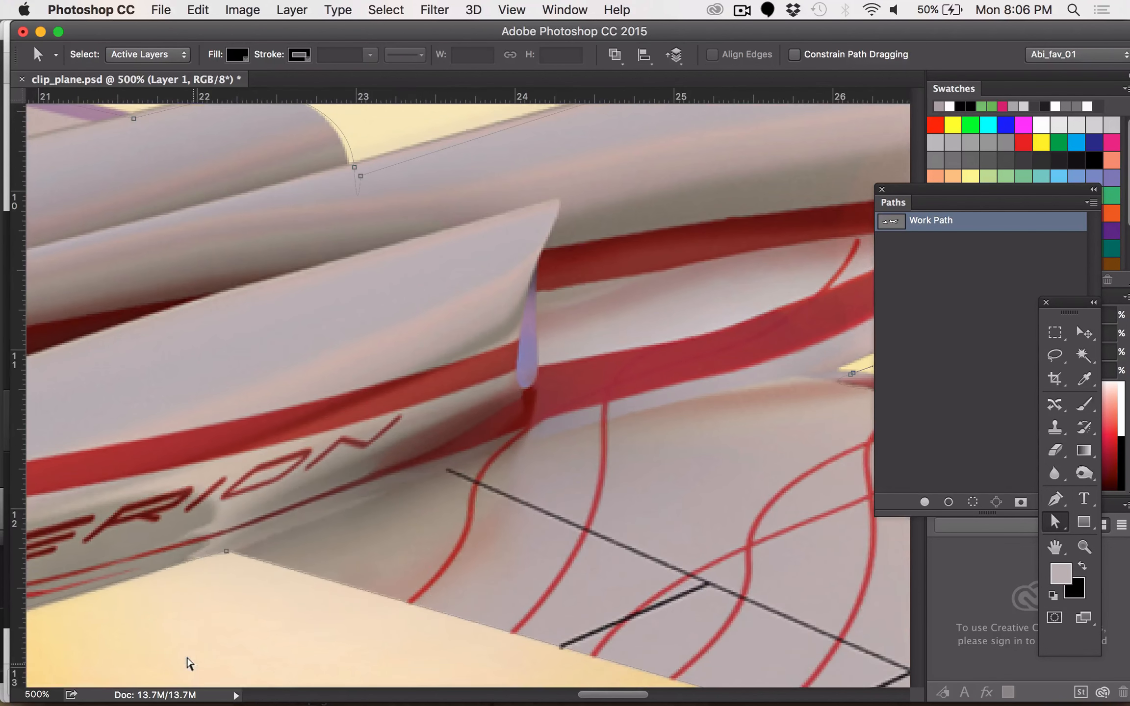
pyautogui.hscroll(7, 189, 664)
pyautogui.scroll(2, 189, 664)
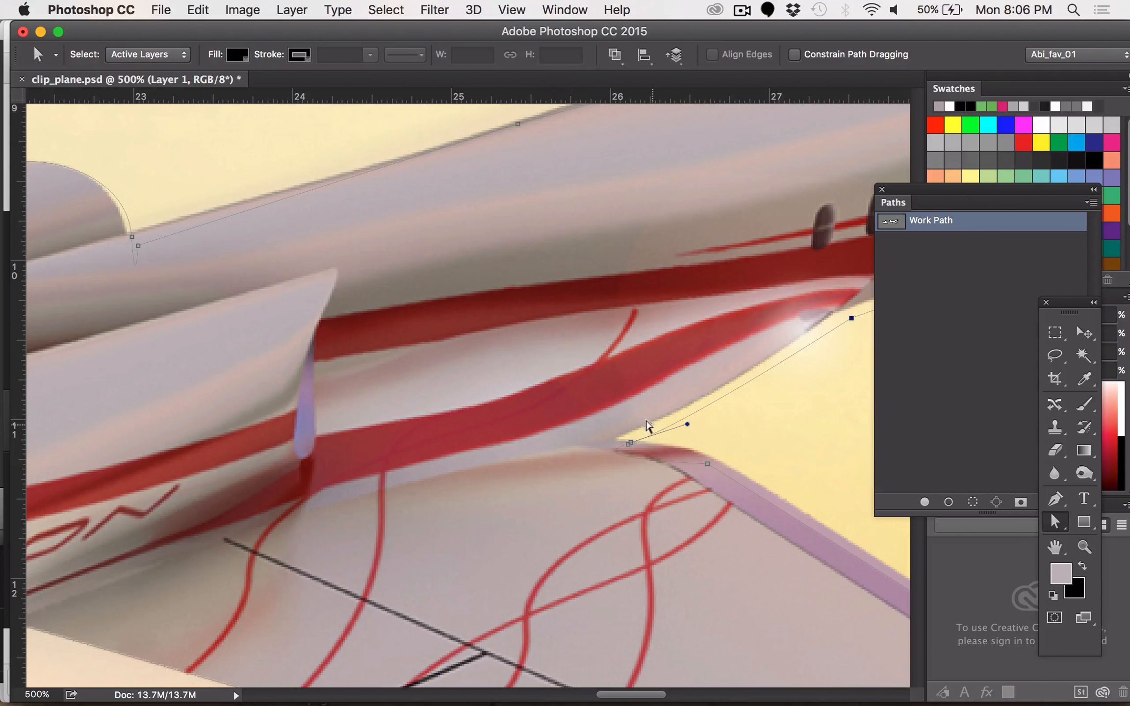
pyautogui.click(622, 442)
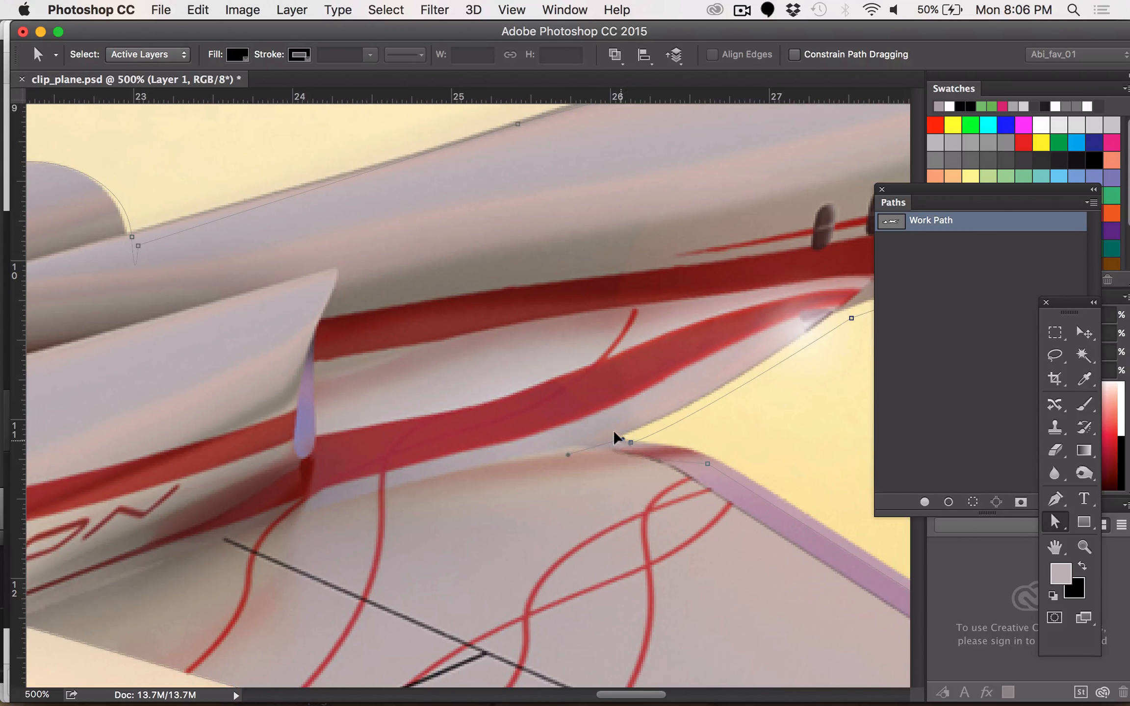
pyautogui.moveTo(615, 432); pyautogui.dragTo(647, 413)
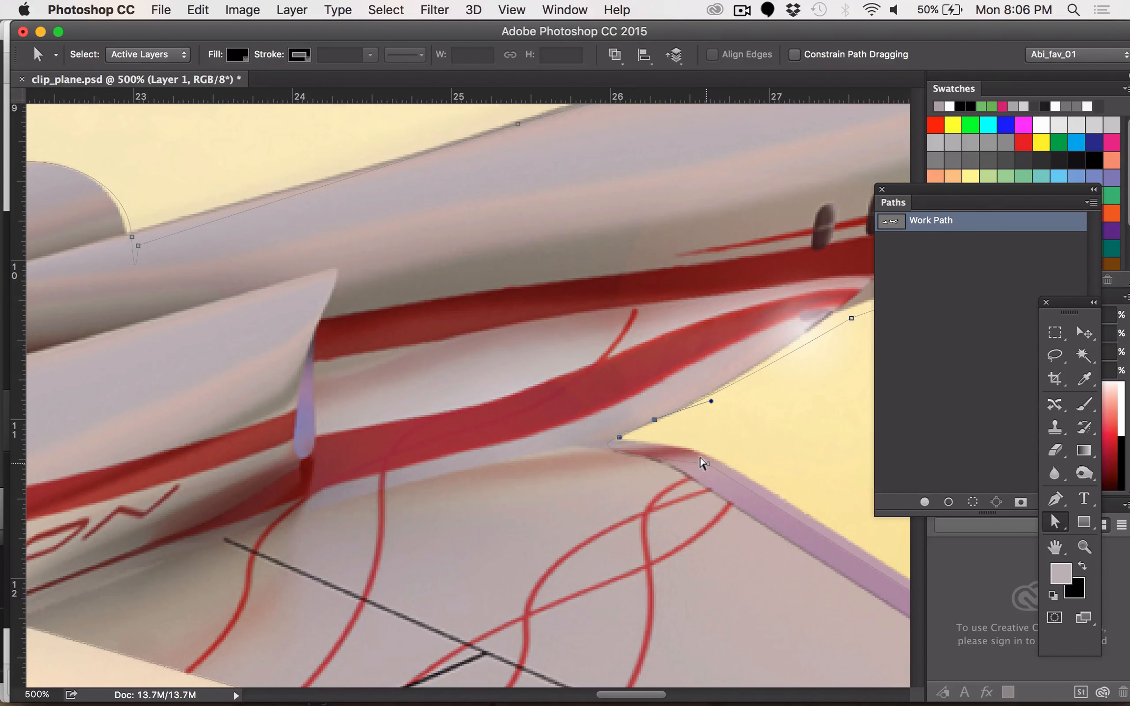
# Move the anchor at the inner end of the near wing's leading edge onto the edge and shorten the notch anchor's handle
pyautogui.click(695, 442)
pyautogui.moveTo(699, 458)
pyautogui.mouseDown()
pyautogui.moveTo(704, 442)
pyautogui.moveTo(668, 439)
pyautogui.moveTo(687, 442)
pyautogui.mouseUp()
pyautogui.moveTo(558, 446); pyautogui.dragTo(600, 440)
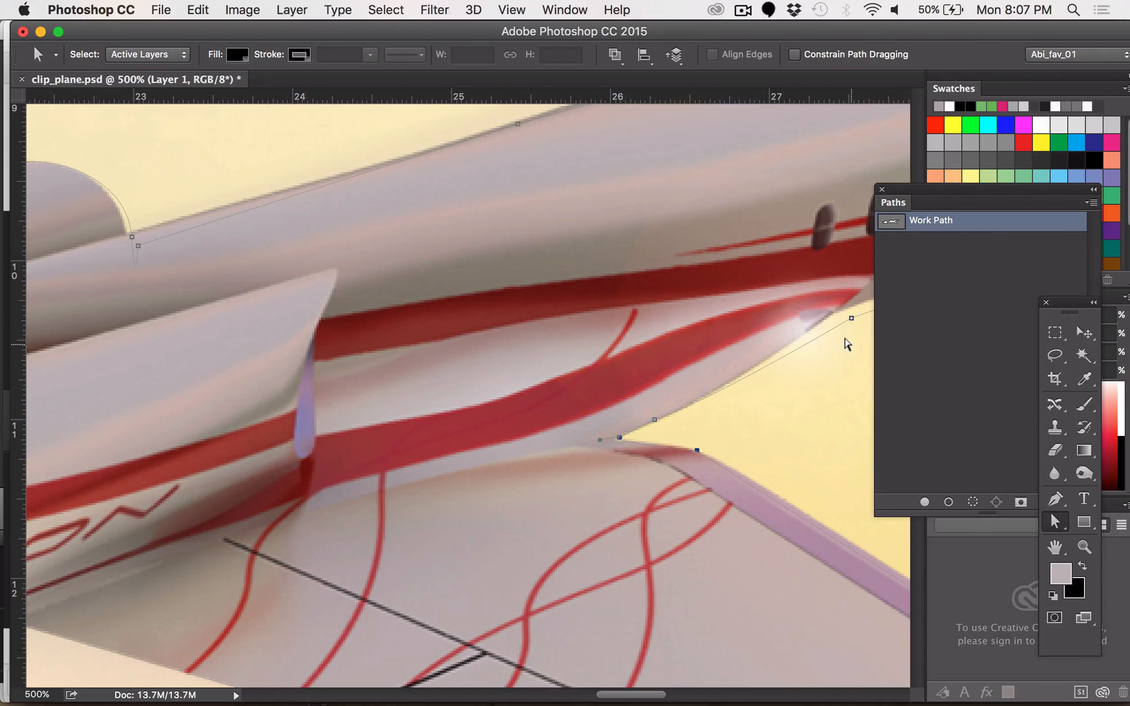
# Move the anchors at the front end of the wing fairing and beneath the forward fuselage onto the plane's lower edge
pyautogui.moveTo(850, 319); pyautogui.dragTo(310, 503)
pyautogui.press('h')
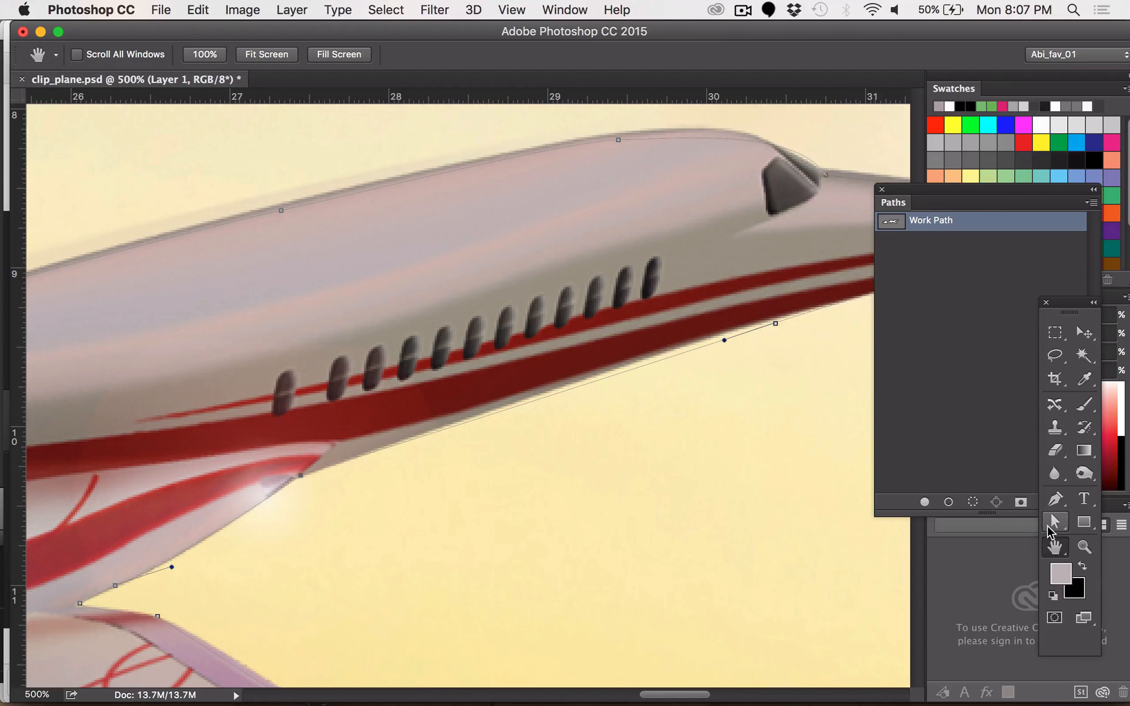
pyautogui.click(1049, 525)
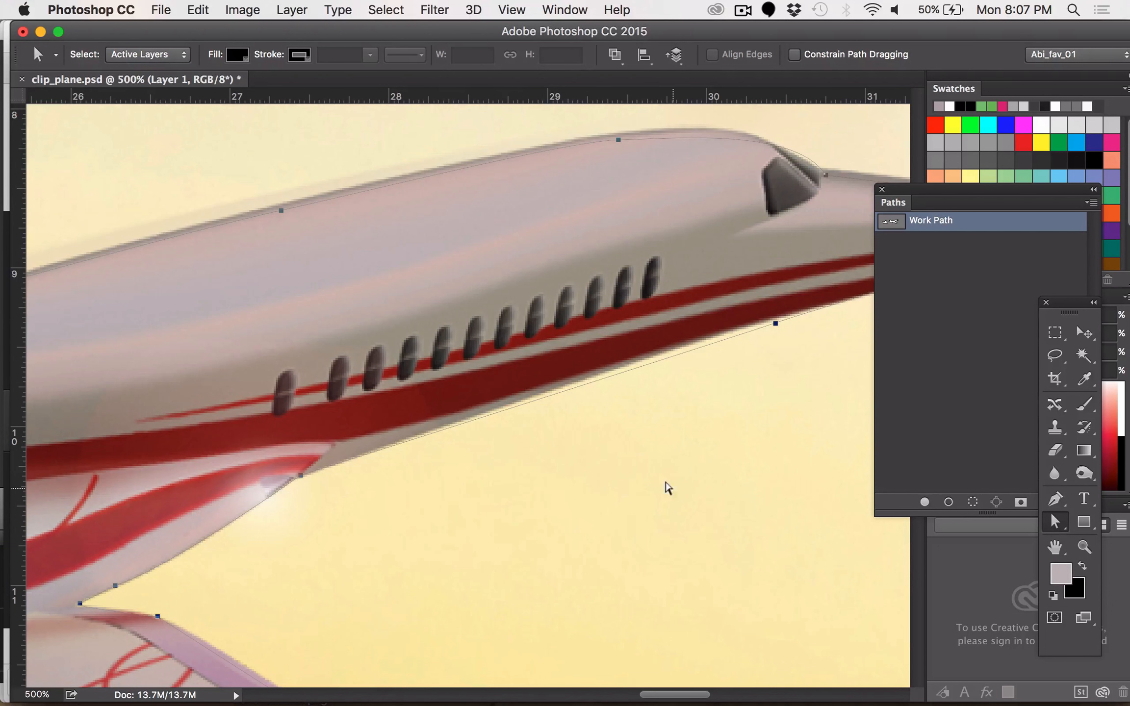
pyautogui.click(775, 331)
pyautogui.click(775, 323)
pyautogui.keyDown('alt'); pyautogui.keyDown('super'); pyautogui.click(775, 323); pyautogui.keyUp('super'); pyautogui.keyUp('alt')
pyautogui.press('super+z')
pyautogui.moveTo(759, 309); pyautogui.dragTo(732, 323)
# Move the nose-tip anchor and the one below it onto the nose outline, and adjust the forward underside anchor's handle
pyautogui.press('h')
pyautogui.moveTo(805, 381); pyautogui.dragTo(694, 379)
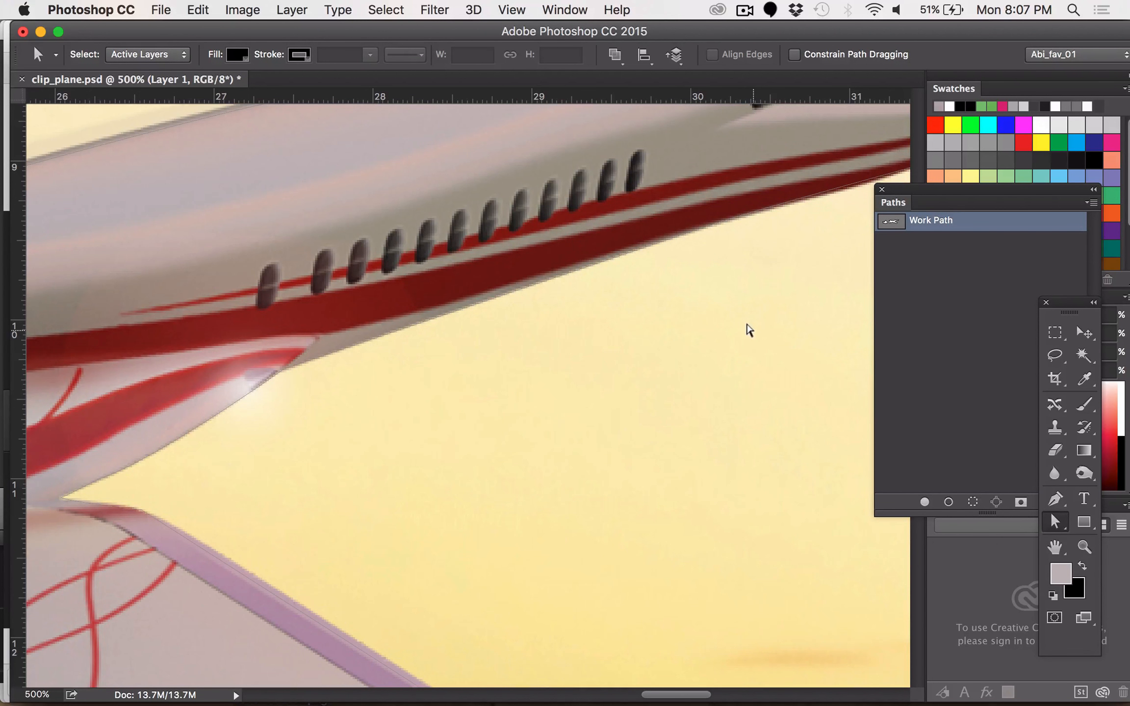
pyautogui.press('space')
pyautogui.moveTo(750, 328); pyautogui.dragTo(520, 424)
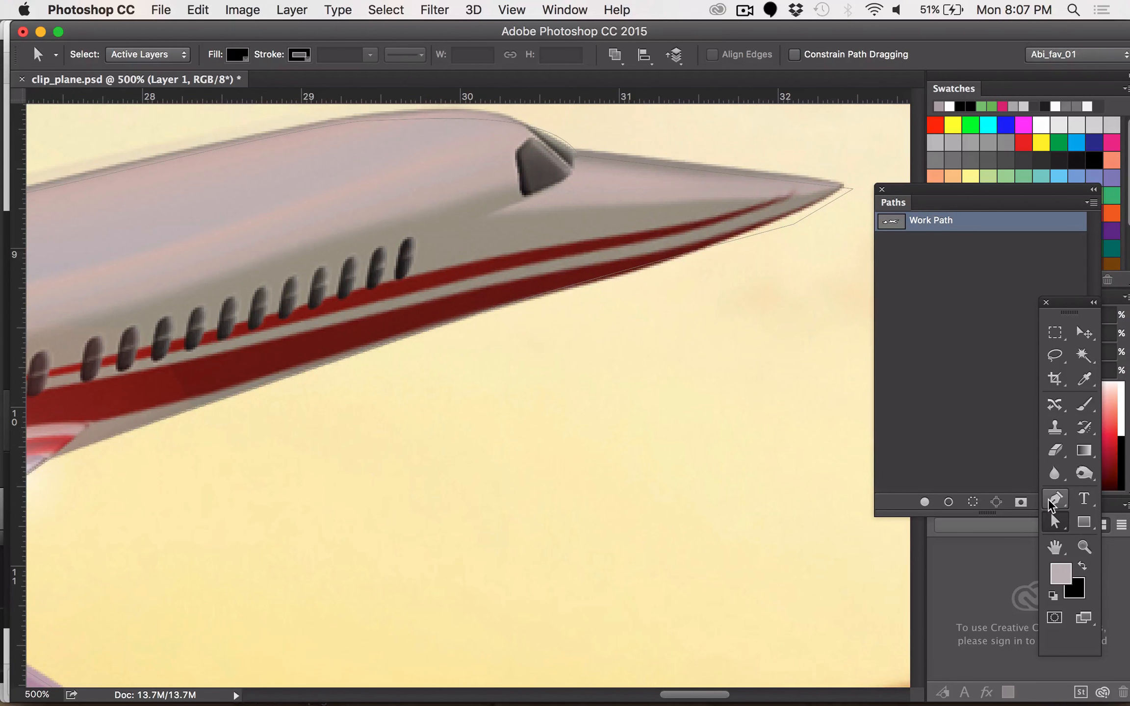
pyautogui.click(843, 186)
pyautogui.click(843, 192)
pyautogui.click(846, 189)
pyautogui.moveTo(849, 184); pyautogui.dragTo(836, 178)
pyautogui.moveTo(787, 216); pyautogui.dragTo(775, 209)
pyautogui.moveTo(530, 290); pyautogui.dragTo(550, 287)
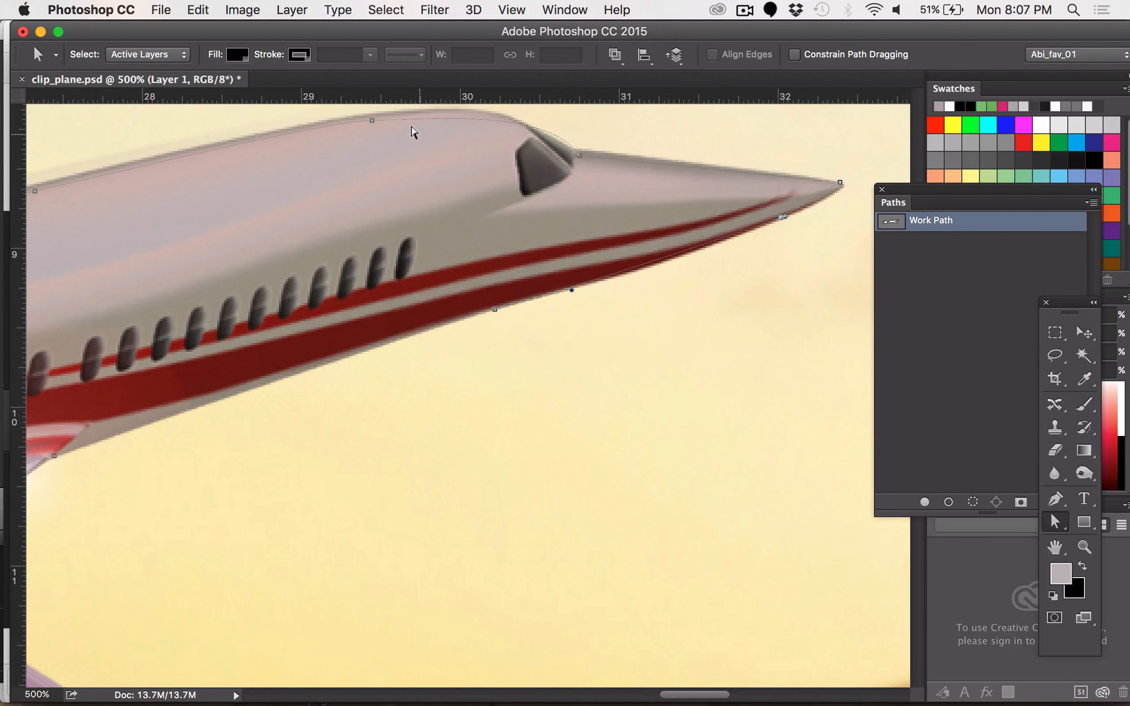
# Reshape the path over the forward fuselage roof and fit the windshield anchor and its handle to the cockpit contour
pyautogui.click(370, 120)
pyautogui.moveTo(364, 113); pyautogui.dragTo(425, 106)
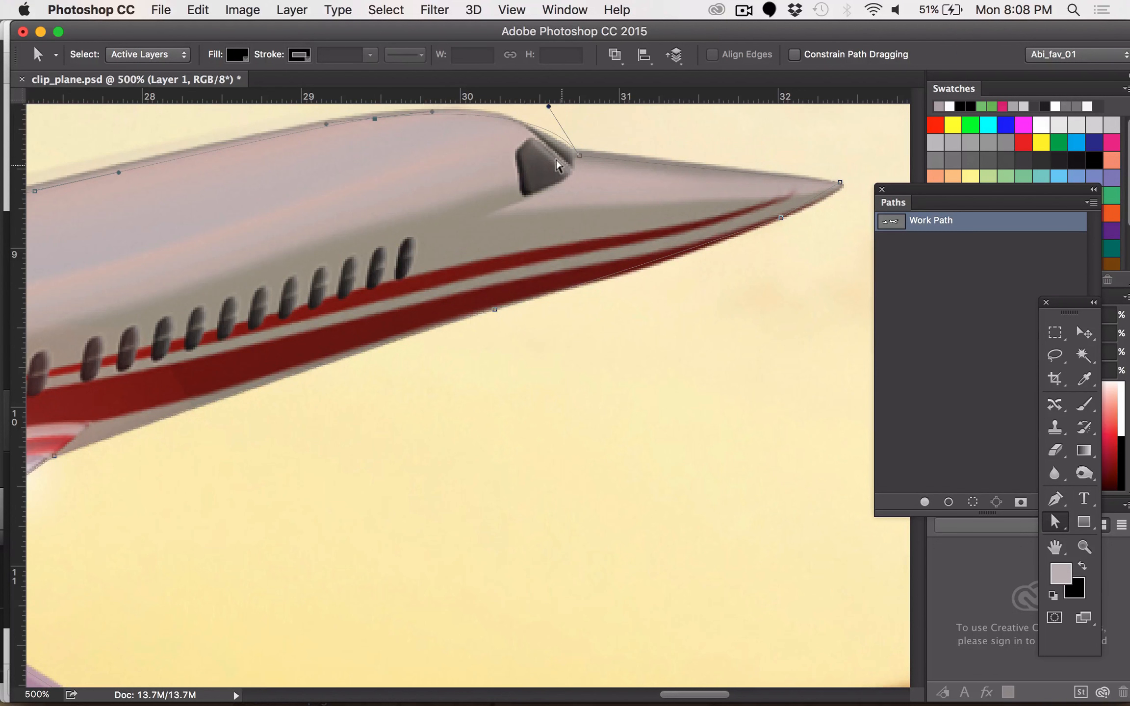
pyautogui.press('space')
pyautogui.press('space')
pyautogui.moveTo(613, 164); pyautogui.dragTo(612, 200)
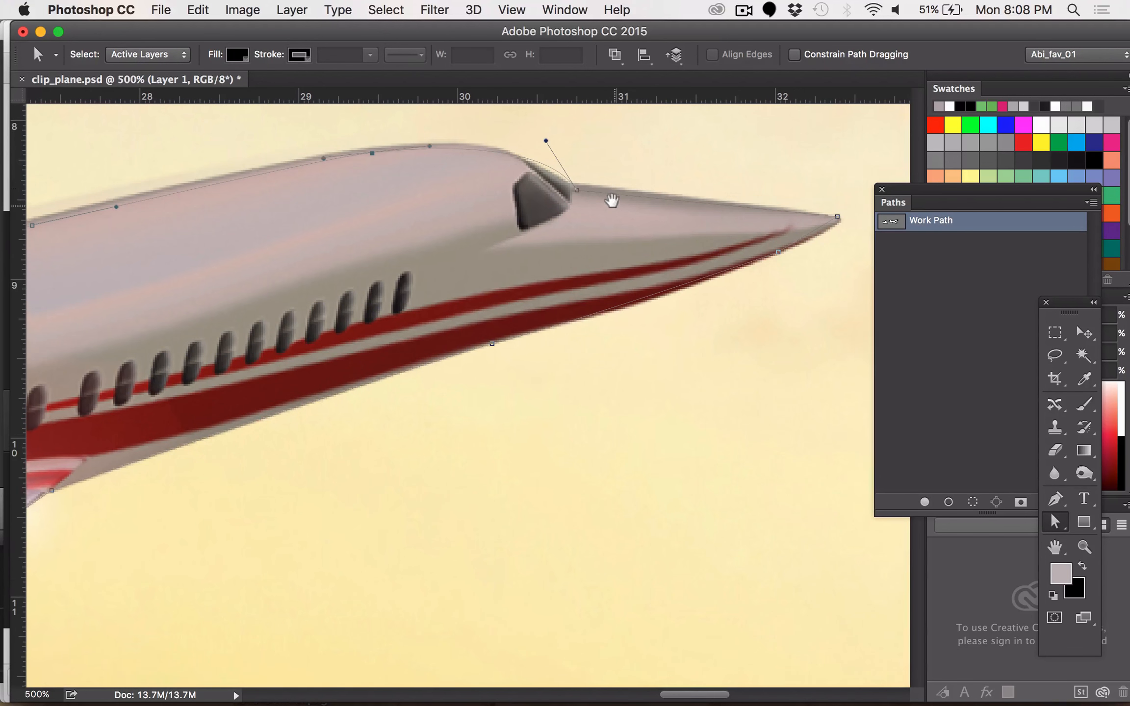
pyautogui.click(515, 128)
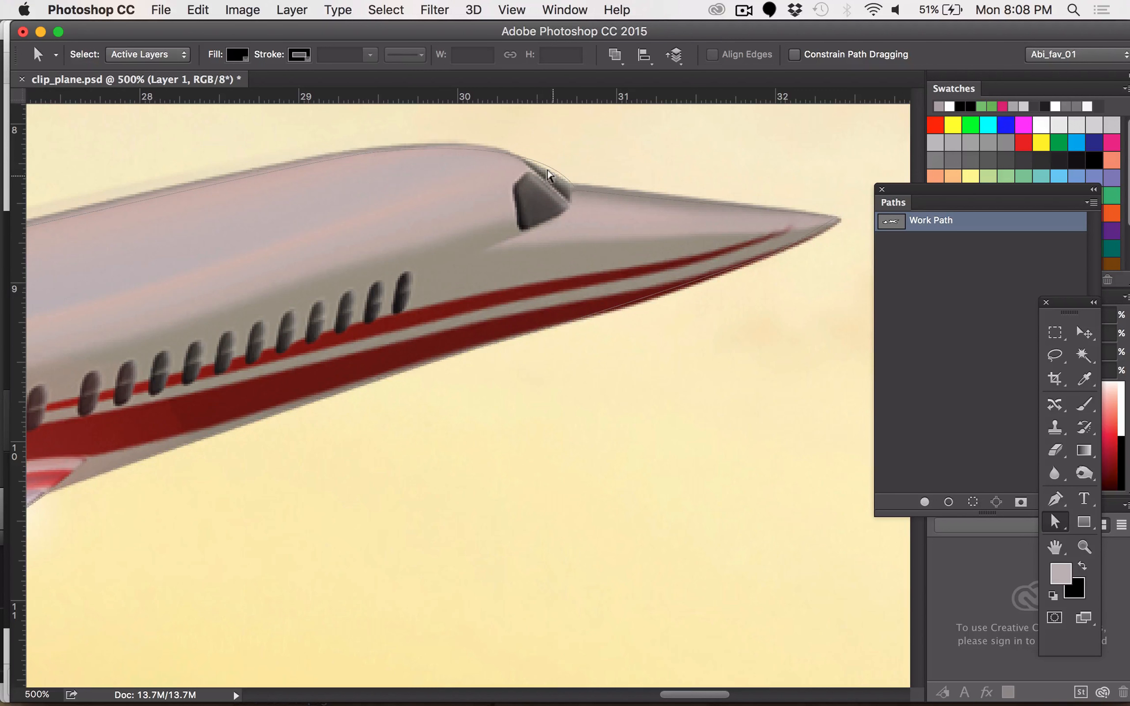
pyautogui.click(569, 186)
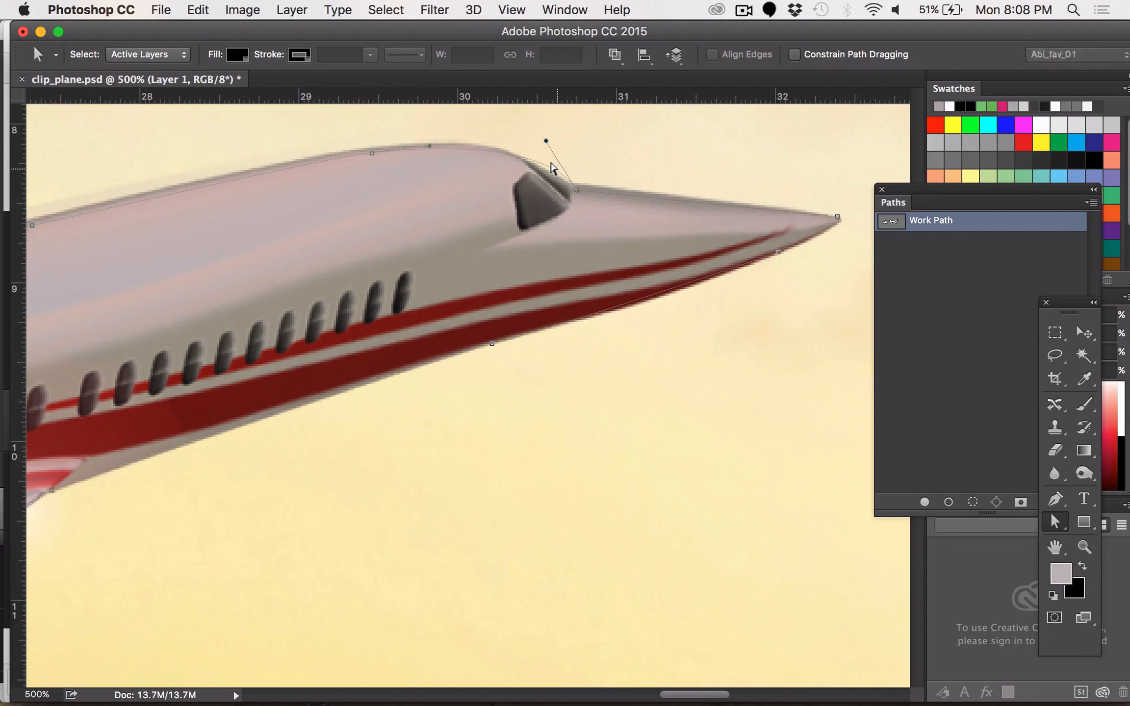
pyautogui.moveTo(570, 183); pyautogui.dragTo(560, 175)
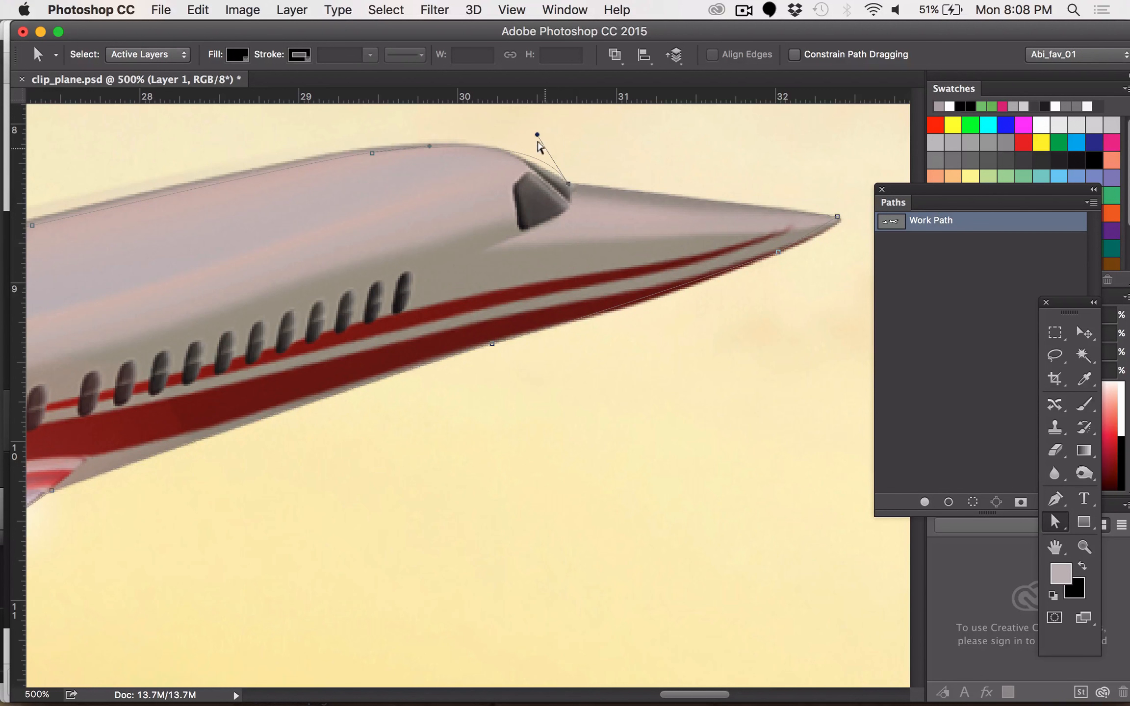
pyautogui.moveTo(530, 131); pyautogui.dragTo(490, 125)
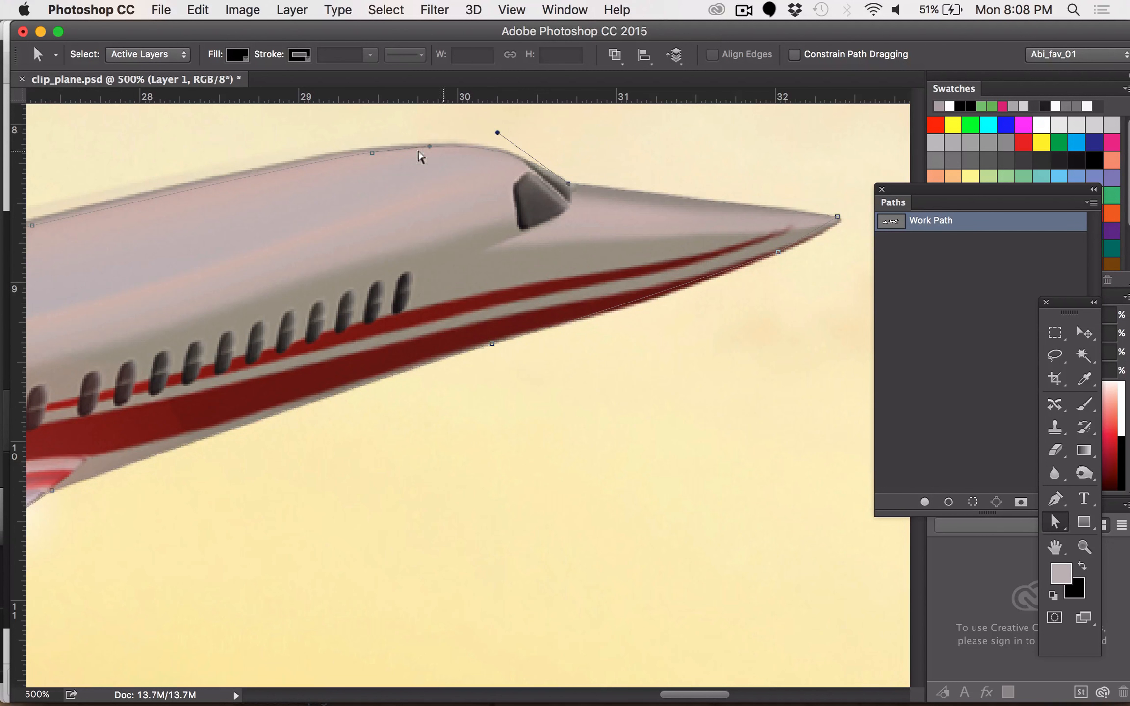
pyautogui.click(369, 151)
pyautogui.moveTo(364, 142); pyautogui.dragTo(364, 139)
pyautogui.click(743, 10)
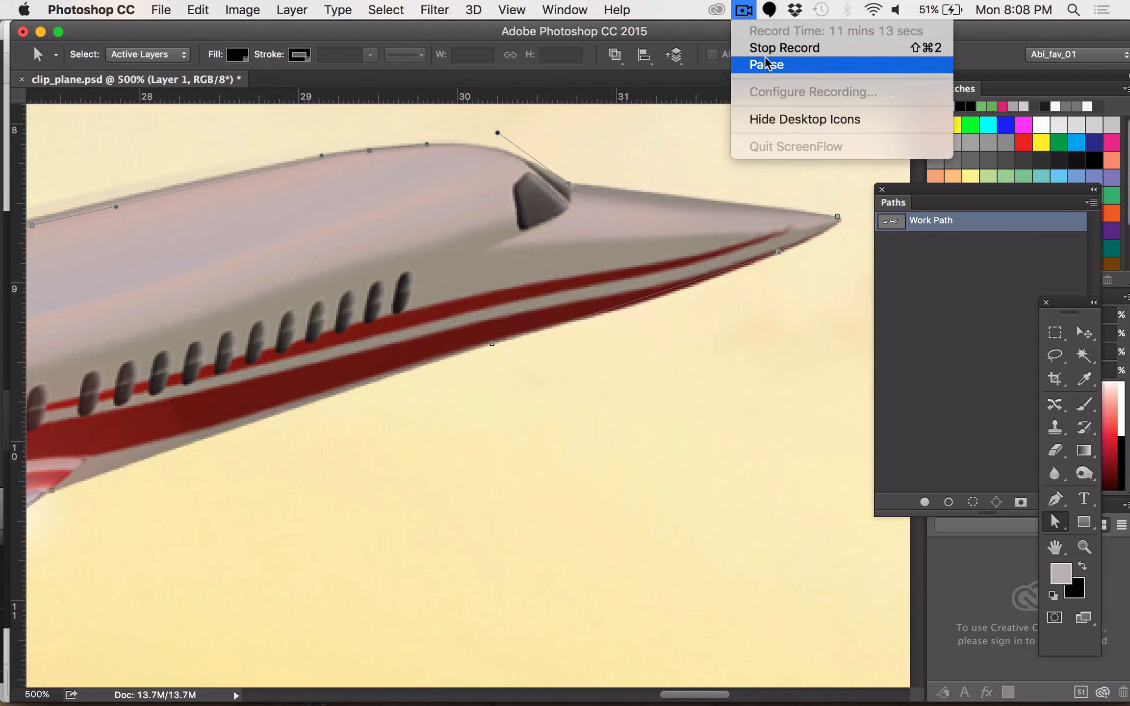
pyautogui.click(763, 66)
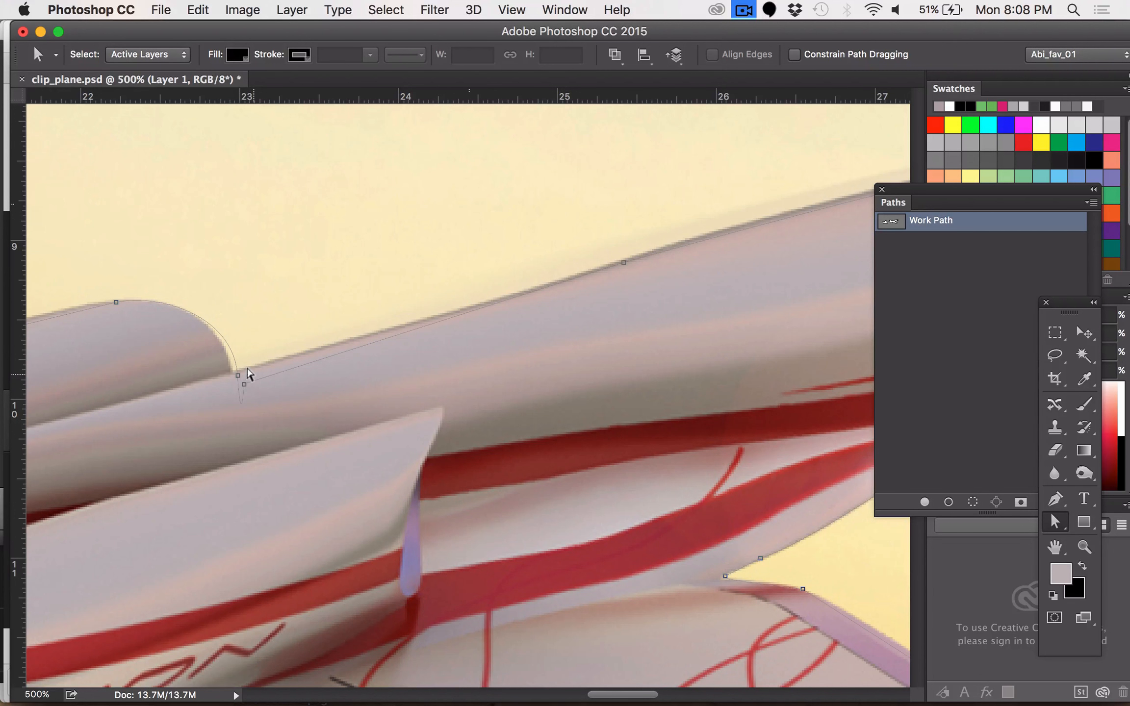
# Fit the path to the notch between the far engine nacelle and the fuselage, deleting the surplus anchor just ahead of it
pyautogui.click(232, 372)
pyautogui.moveTo(240, 378); pyautogui.dragTo(256, 358)
pyautogui.click(1055, 500)
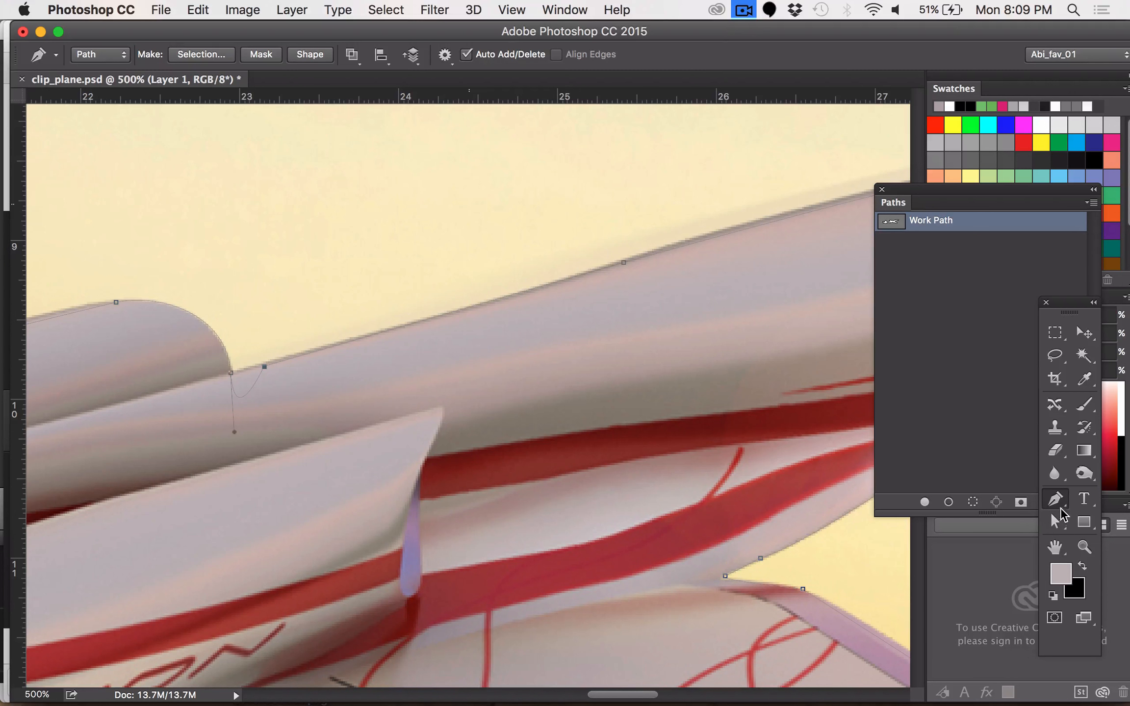
pyautogui.hotkey('shift', 'p')
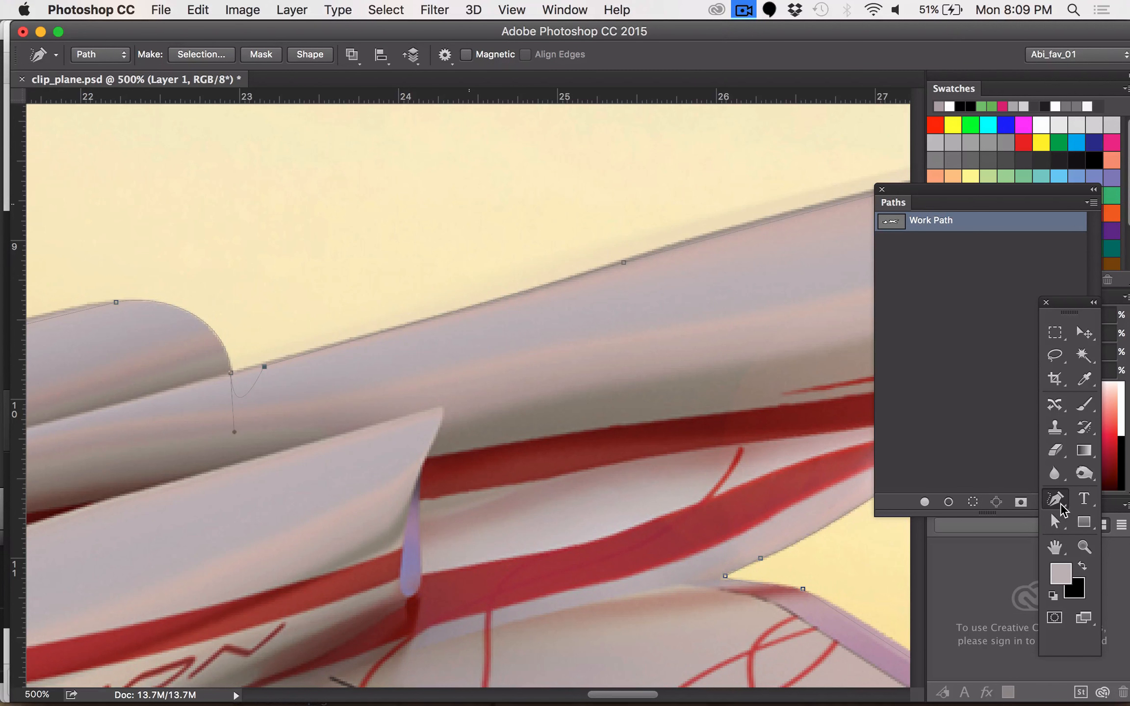
pyautogui.click(1059, 505)
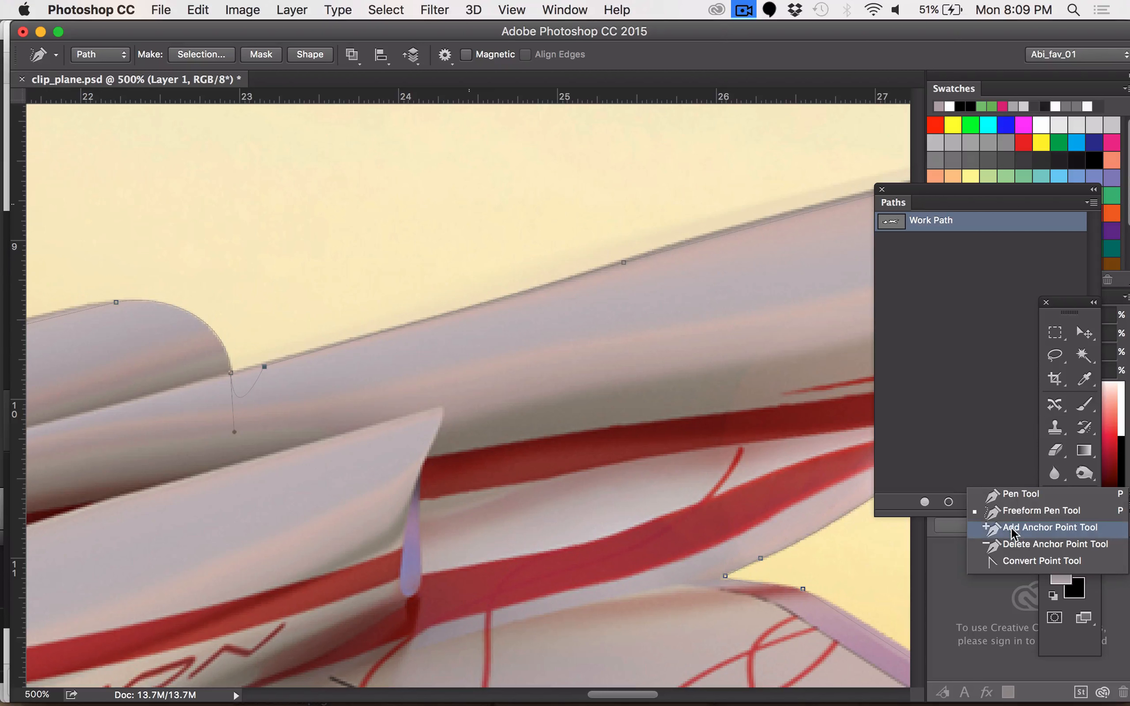
pyautogui.click(1011, 545)
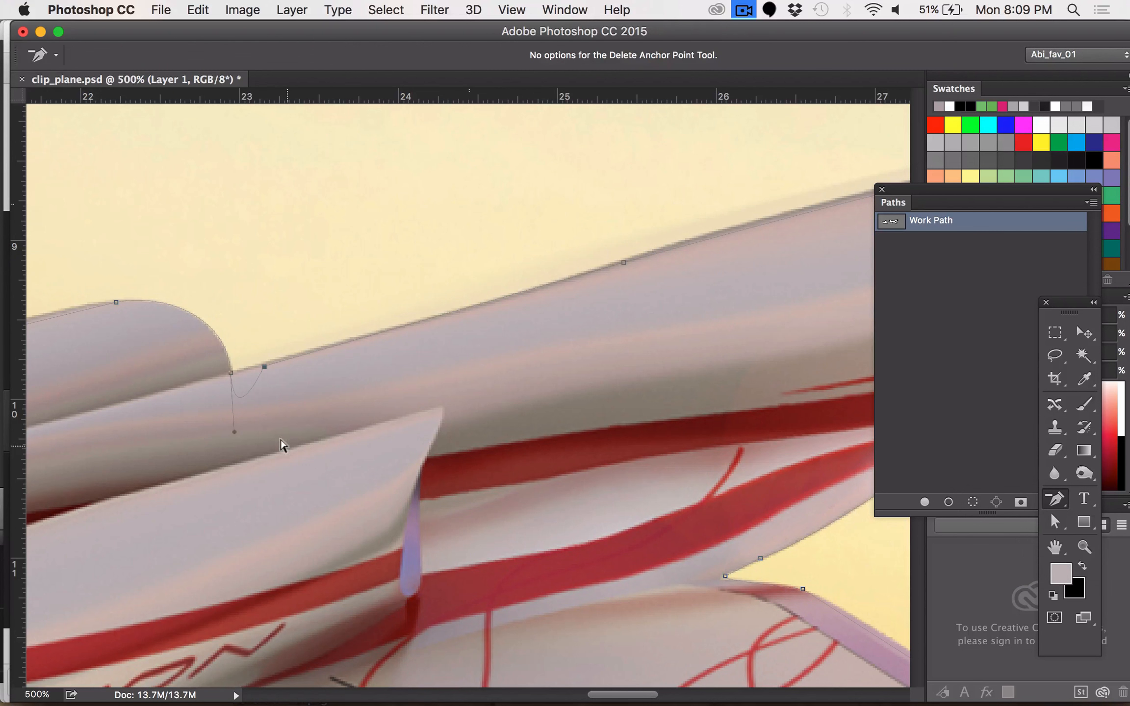
pyautogui.click(260, 365)
pyautogui.moveTo(232, 480); pyautogui.dragTo(225, 365)
# Move the anchor where the far wing's leading edge meets the engine nacelle onto the plane's edge
pyautogui.hscroll(-5, 284, 338)
pyautogui.scroll(-1, 283, 337)
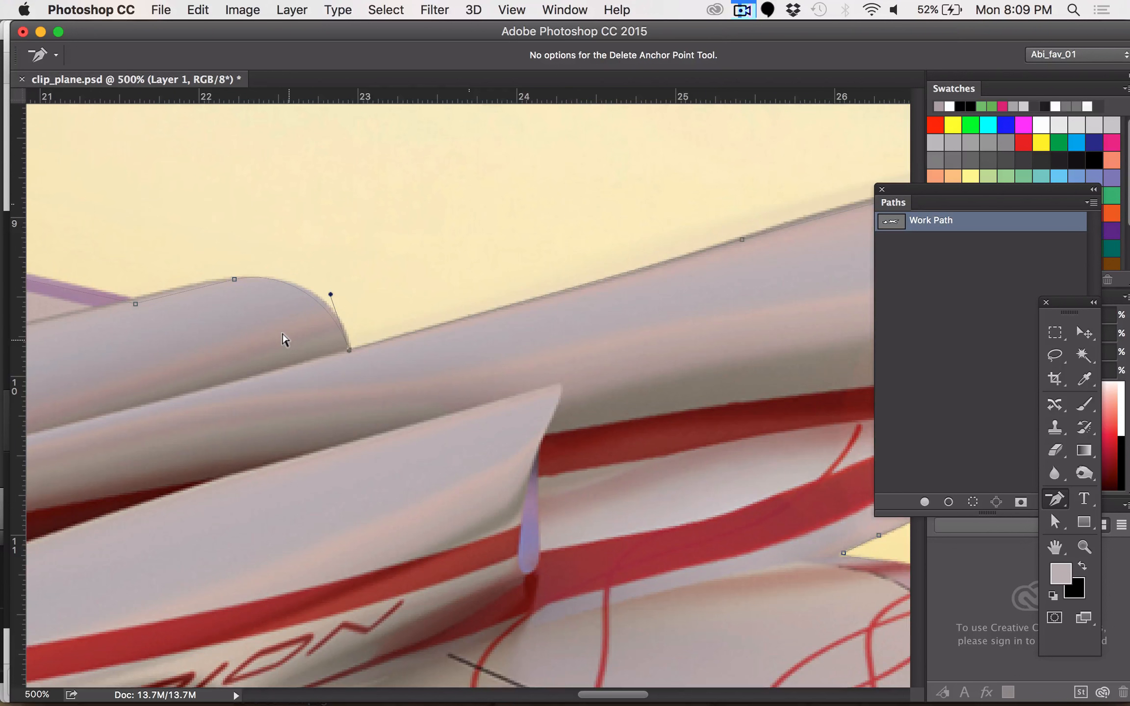
pyautogui.hscroll(-10, 284, 338)
pyautogui.scroll(-4, 284, 338)
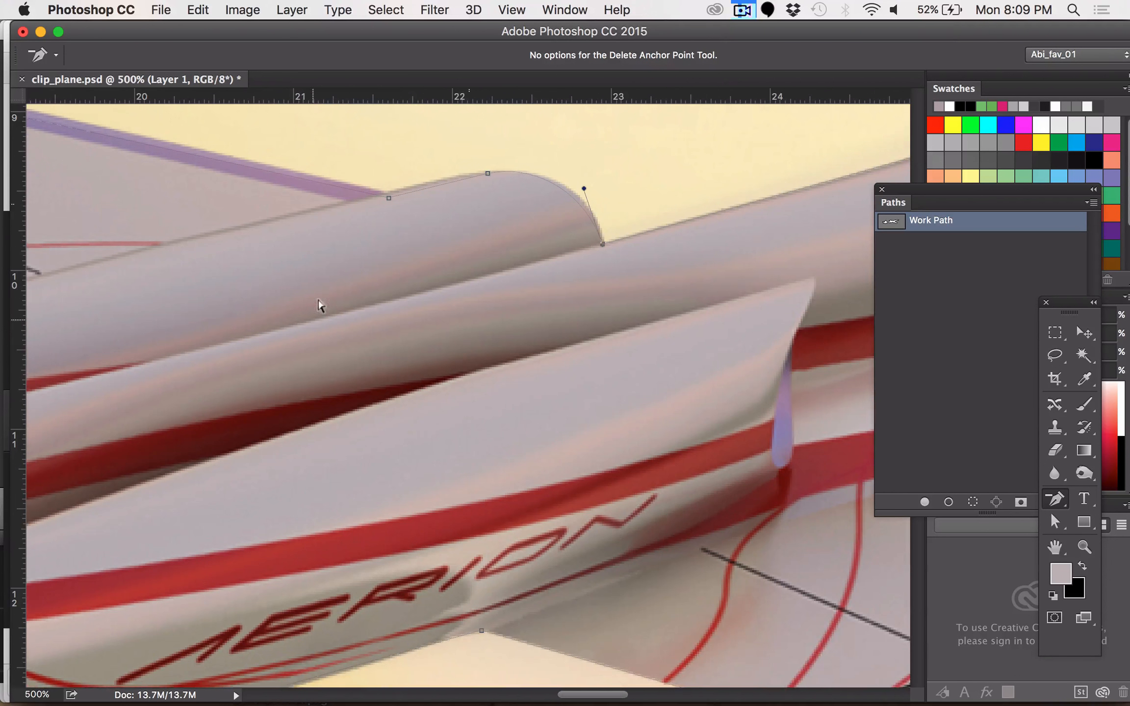
pyautogui.hscroll(-4, 375, 223)
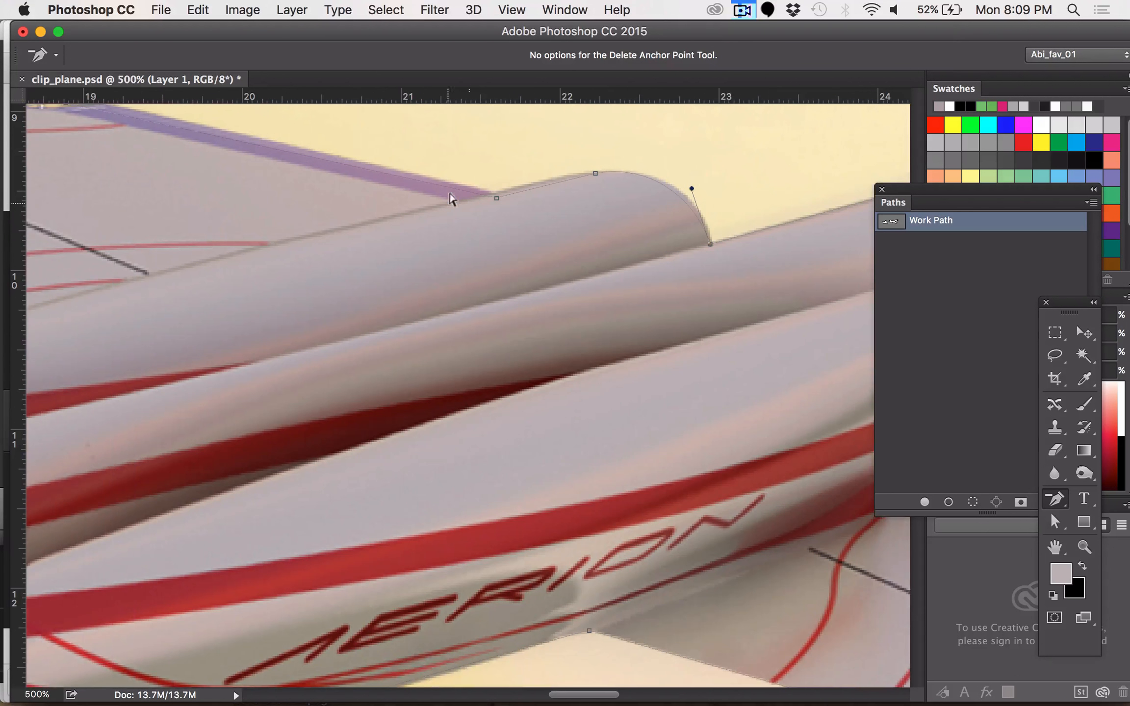
pyautogui.click(490, 194)
pyautogui.press('super+z')
pyautogui.click(1057, 521)
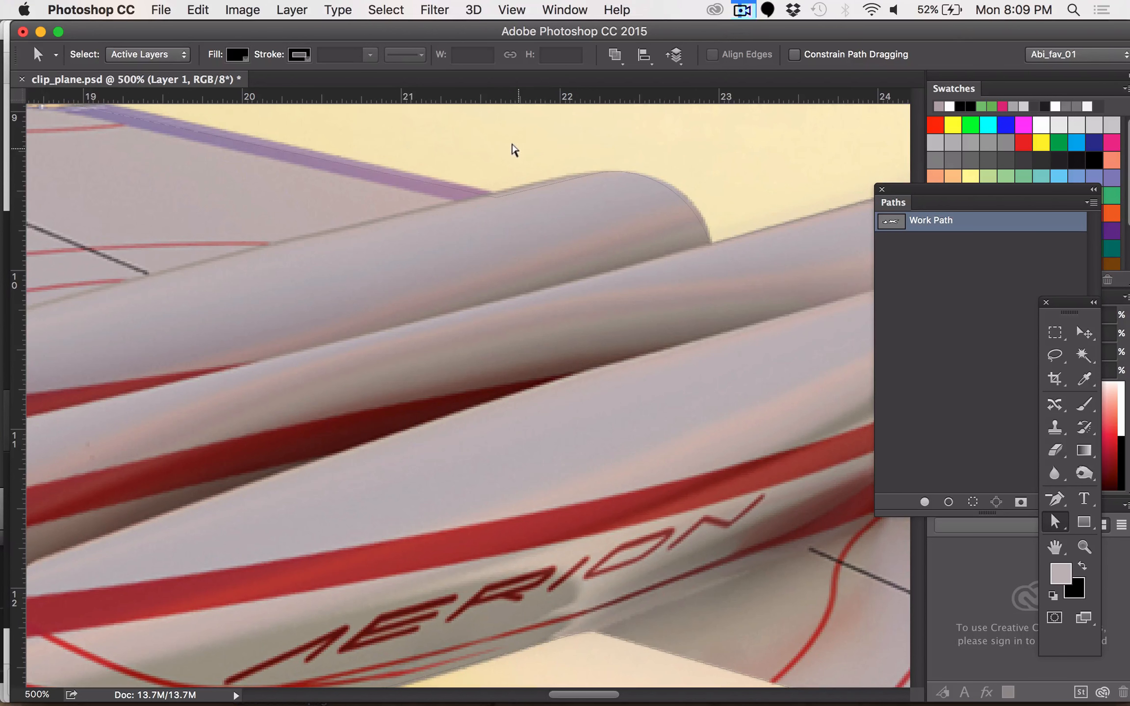
pyautogui.click(489, 196)
# Move the anchors above and at the base of the dark engine opening onto its outline
pyautogui.hscroll(-6, 548, 270)
pyautogui.scroll(2, 548, 269)
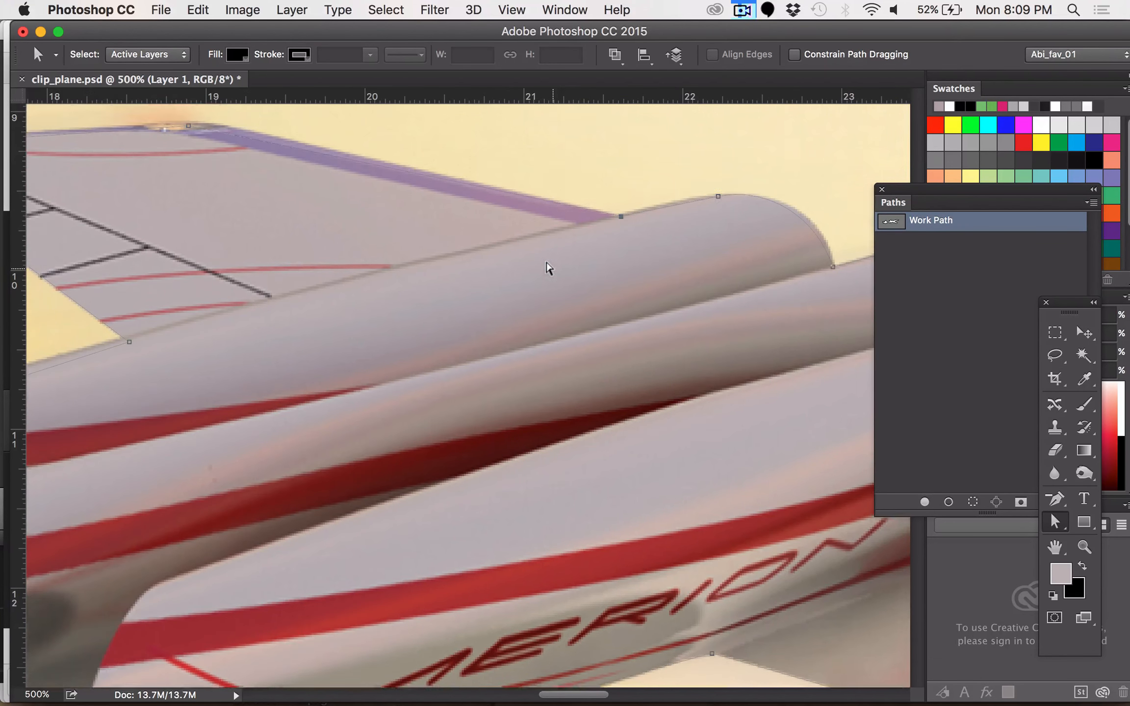
pyautogui.hscroll(-2, 548, 269)
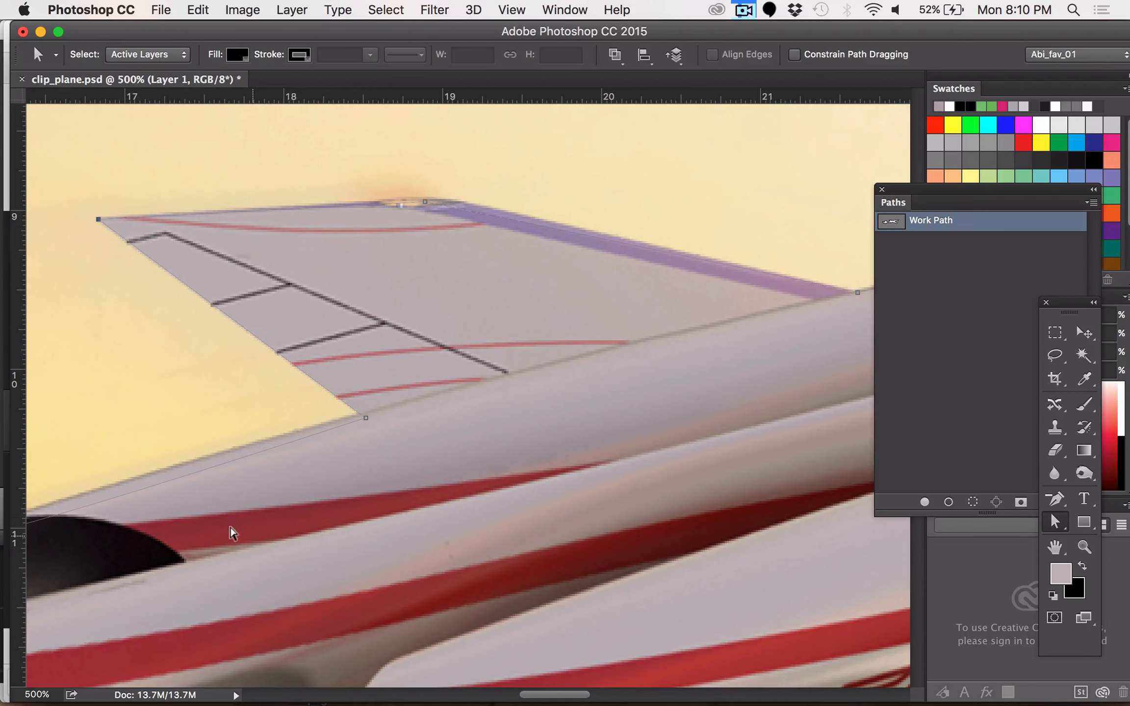
pyautogui.hscroll(-5, 230, 532)
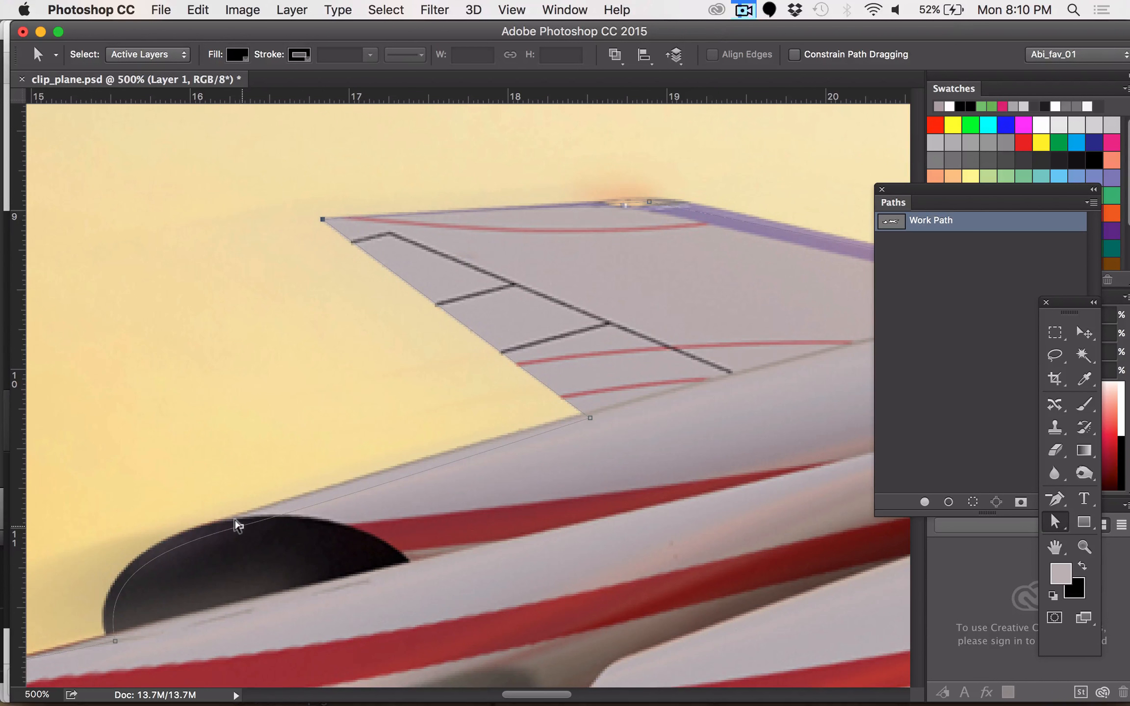
pyautogui.click(241, 526)
pyautogui.moveTo(241, 525)
pyautogui.mouseDown()
pyautogui.moveTo(230, 512)
pyautogui.moveTo(237, 518)
pyautogui.mouseUp()
pyautogui.moveTo(109, 636); pyautogui.dragTo(103, 629)
# Fit the two anchors at the front base of the tail fin to the curve where the fin meets the fuselage
pyautogui.scroll(-5, 404, 398)
pyautogui.hscroll(-4, 404, 399)
pyautogui.hscroll(-5, 404, 398)
pyautogui.scroll(-2, 403, 399)
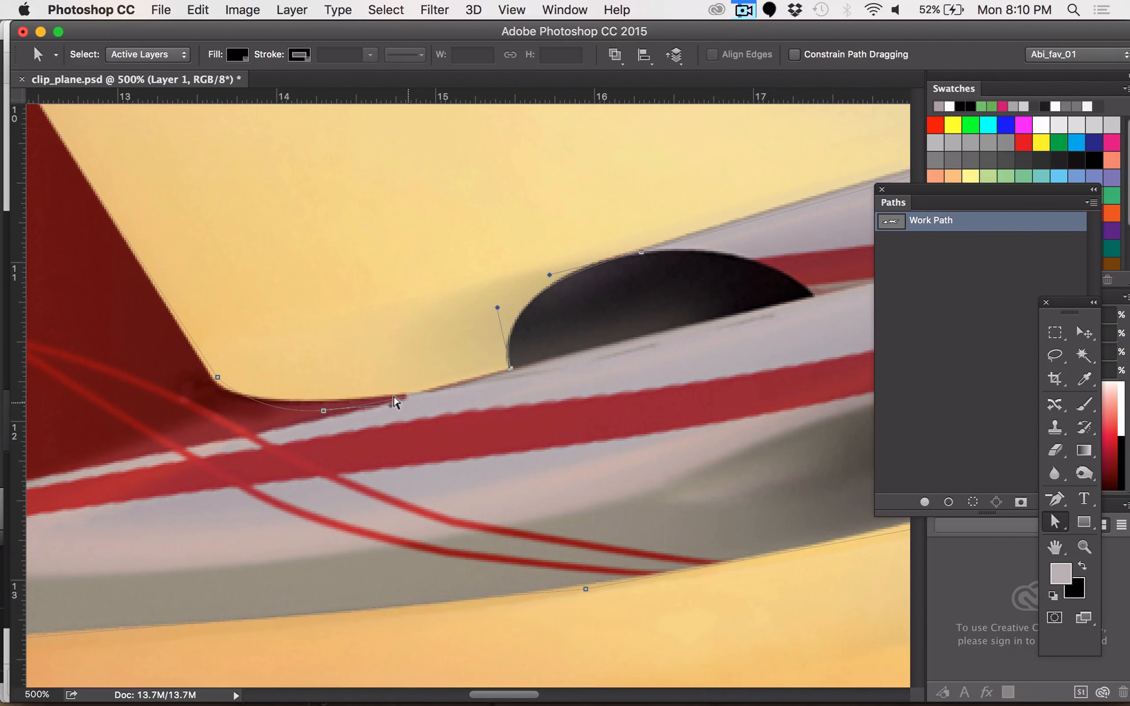
pyautogui.moveTo(316, 404); pyautogui.dragTo(305, 396)
pyautogui.moveTo(216, 377); pyautogui.dragTo(201, 376)
# Move the anchor at the tail fin's upper rear corner out onto the corner
pyautogui.scroll(2, 512, 375)
pyautogui.hscroll(-4, 511, 376)
pyautogui.scroll(5, 512, 375)
pyautogui.hscroll(-5, 511, 376)
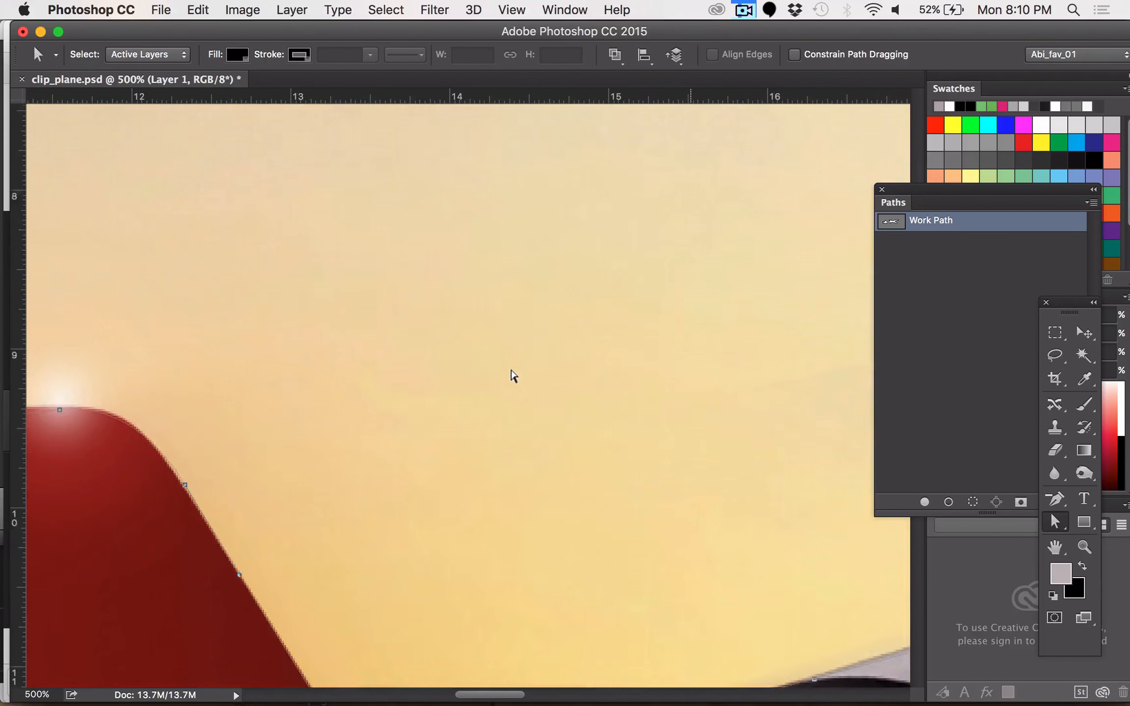
pyautogui.scroll(-3, 506, 376)
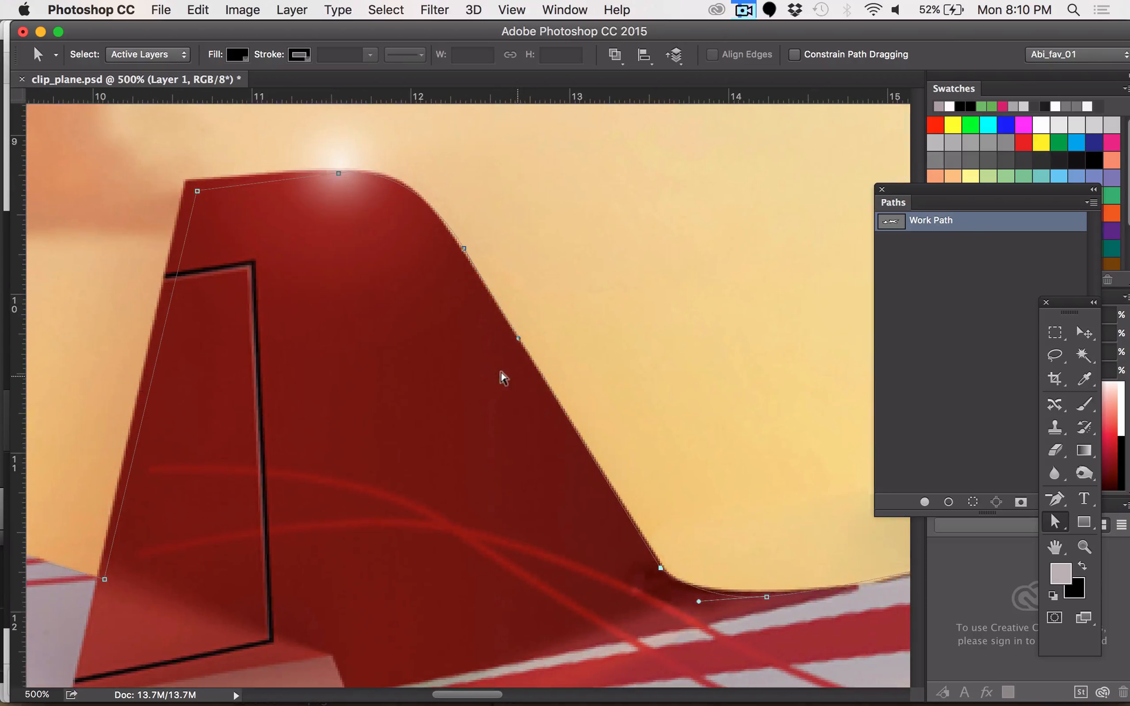
pyautogui.click(191, 186)
pyautogui.moveTo(189, 184); pyautogui.dragTo(182, 176)
# Move the two far-tip anchors of the tailplane and the anchor where it meets the fin onto the edges
pyautogui.scroll(-2, 326, 329)
pyautogui.hscroll(-3, 325, 329)
pyautogui.hscroll(-15, 326, 329)
pyautogui.scroll(-3, 325, 328)
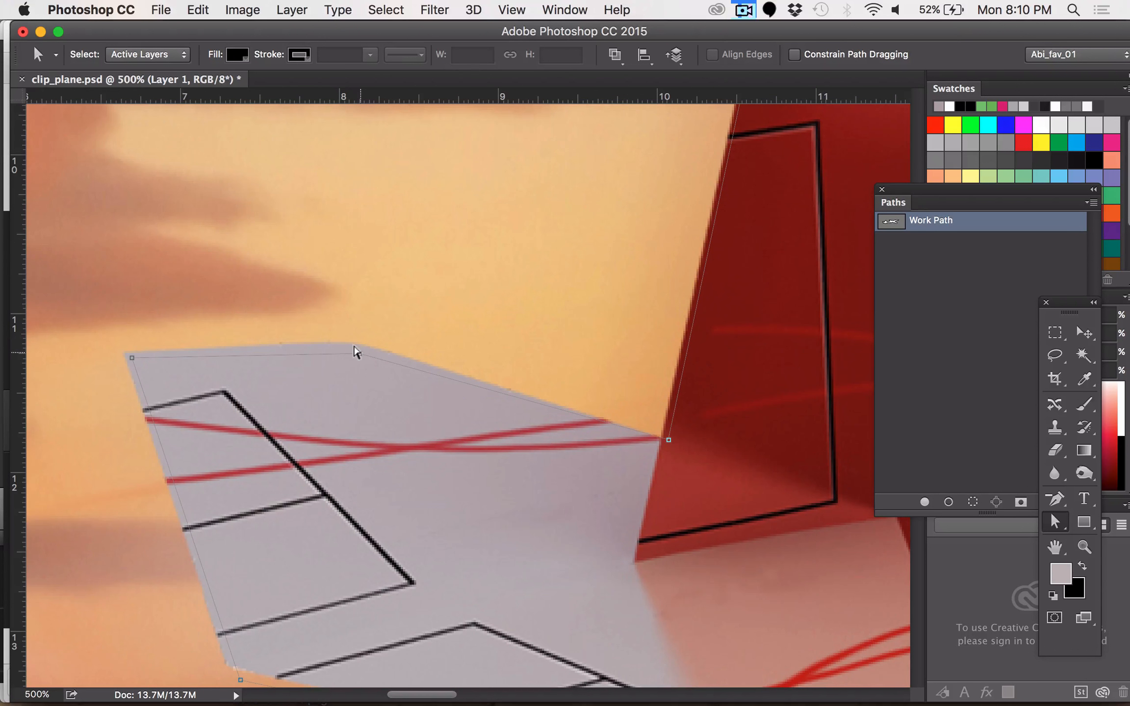
pyautogui.click(355, 348)
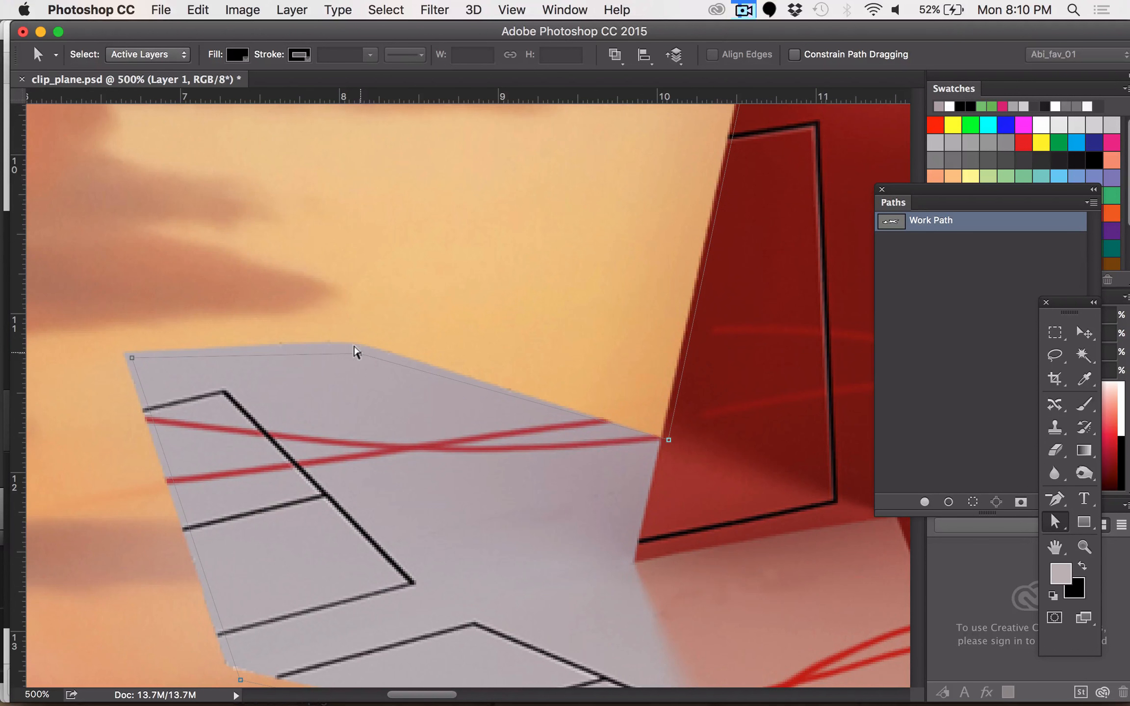
pyautogui.moveTo(130, 358); pyautogui.dragTo(116, 346)
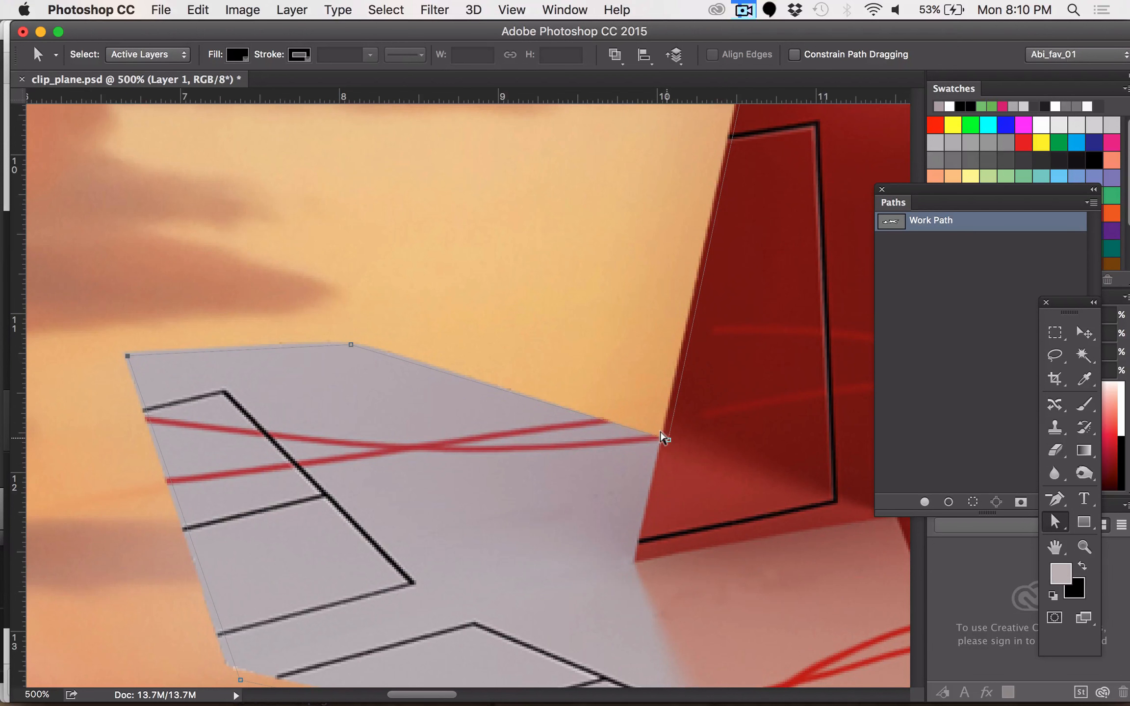
pyautogui.click(663, 436)
pyautogui.moveTo(660, 432); pyautogui.dragTo(655, 430)
# Move the anchor at the tailplane's rear centre corner and the two at its near tip onto the edges
pyautogui.scroll(-5, 655, 430)
pyautogui.hscroll(-1, 654, 430)
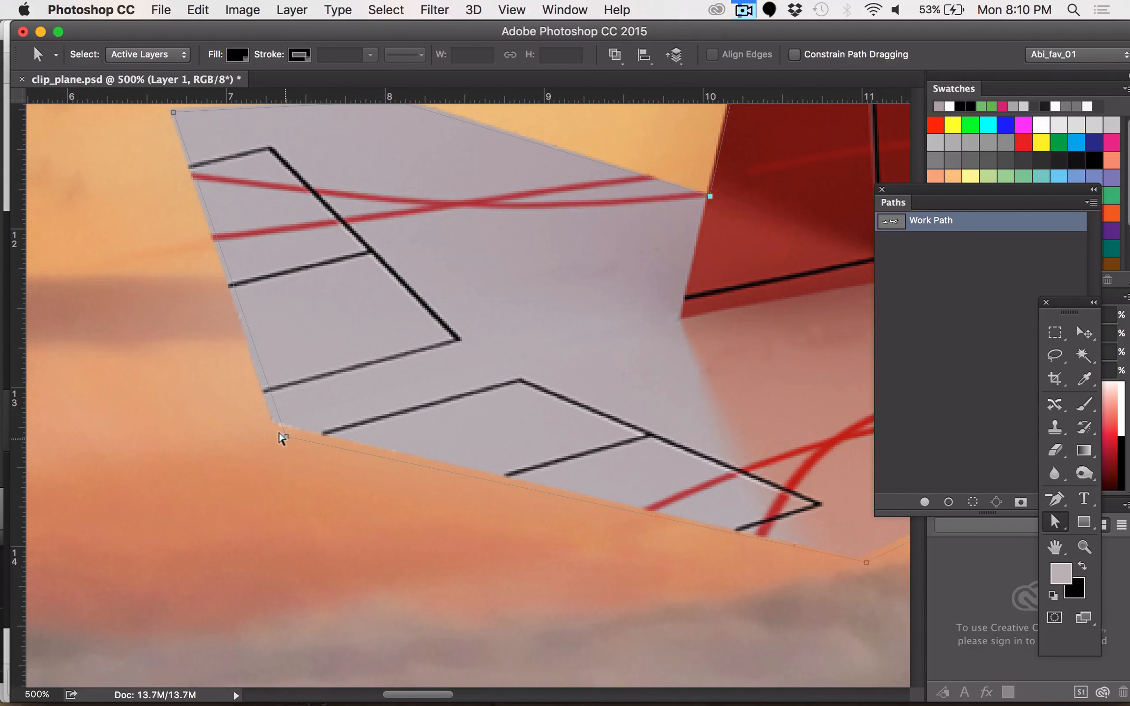
pyautogui.moveTo(280, 434); pyautogui.dragTo(278, 431)
pyautogui.hscroll(2, 712, 569)
pyautogui.hscroll(2, 712, 569)
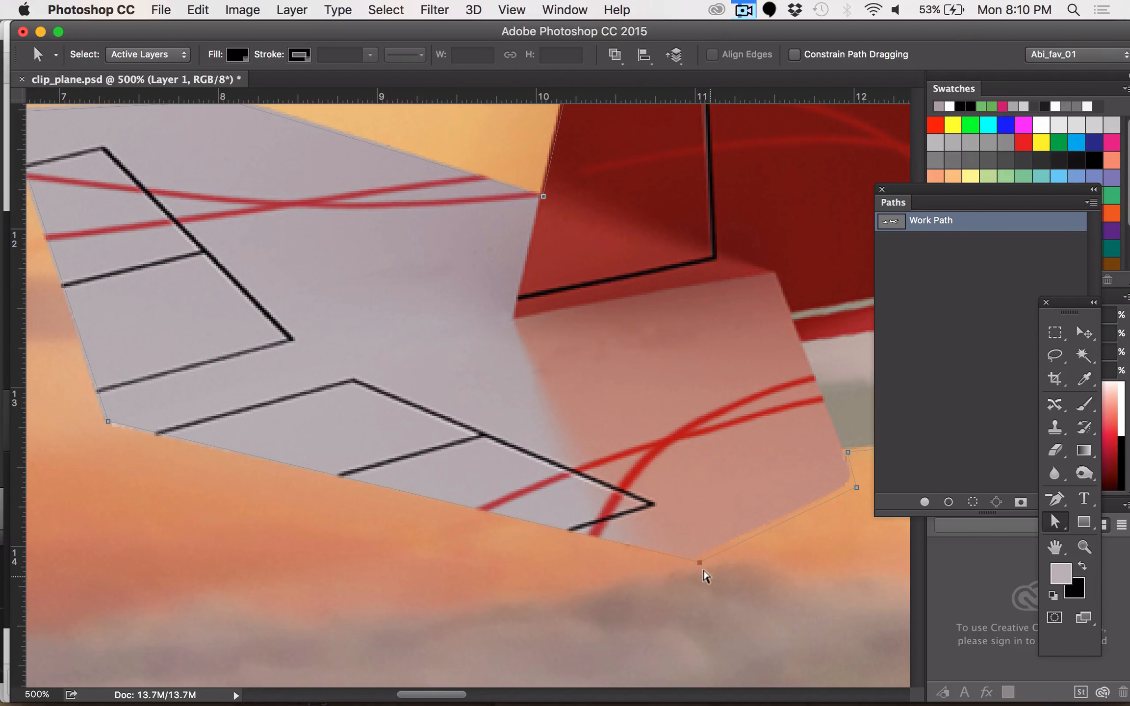
pyautogui.click(688, 553)
pyautogui.click(854, 487)
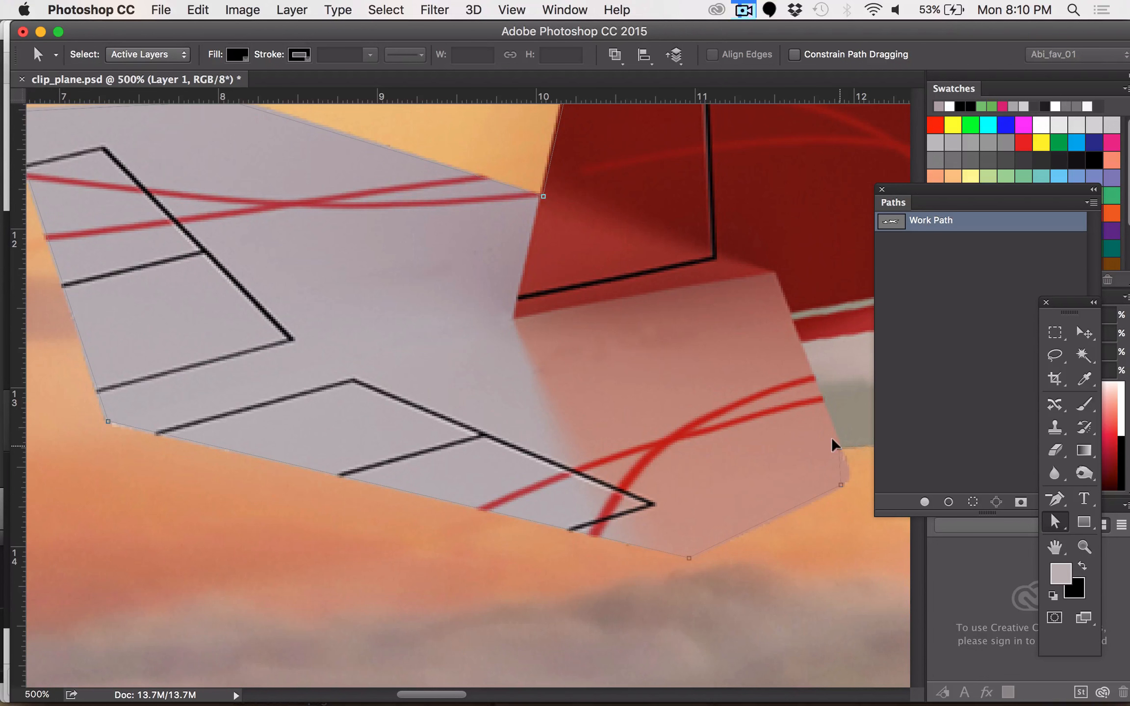
# Adjust the anchor where the far wing's trailing edge meets the engine nacelle to fit the corner
pyautogui.hscroll(10, 747, 550)
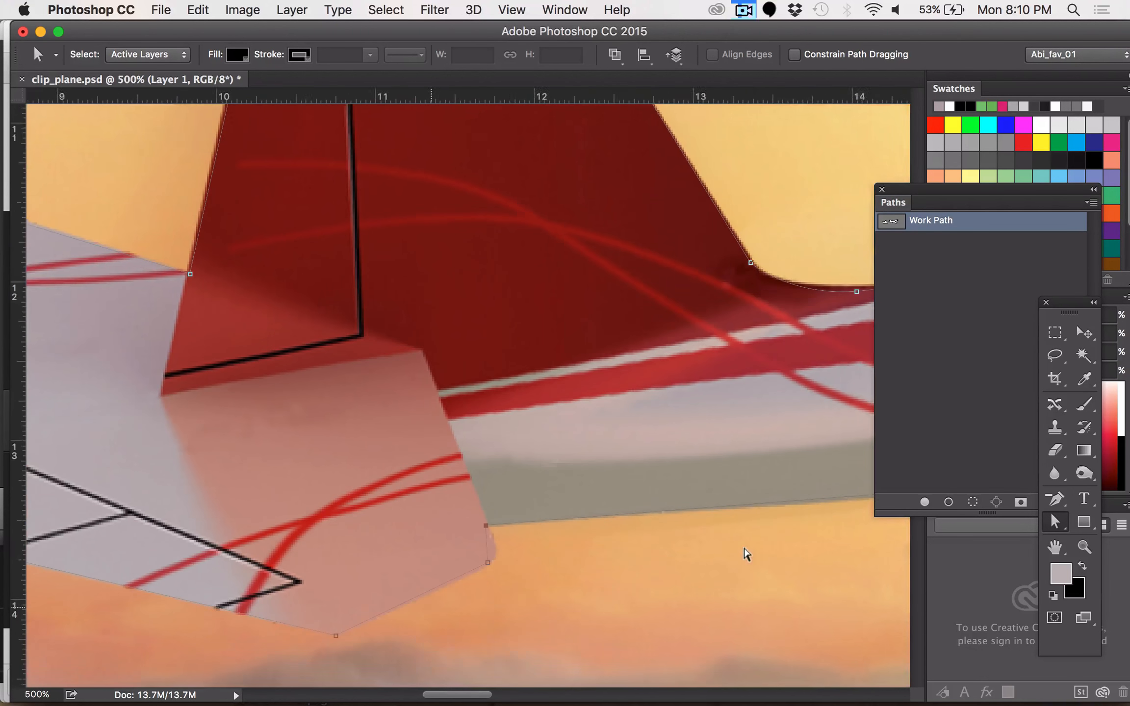
pyautogui.hscroll(5, 746, 553)
pyautogui.hscroll(5, 691, 368)
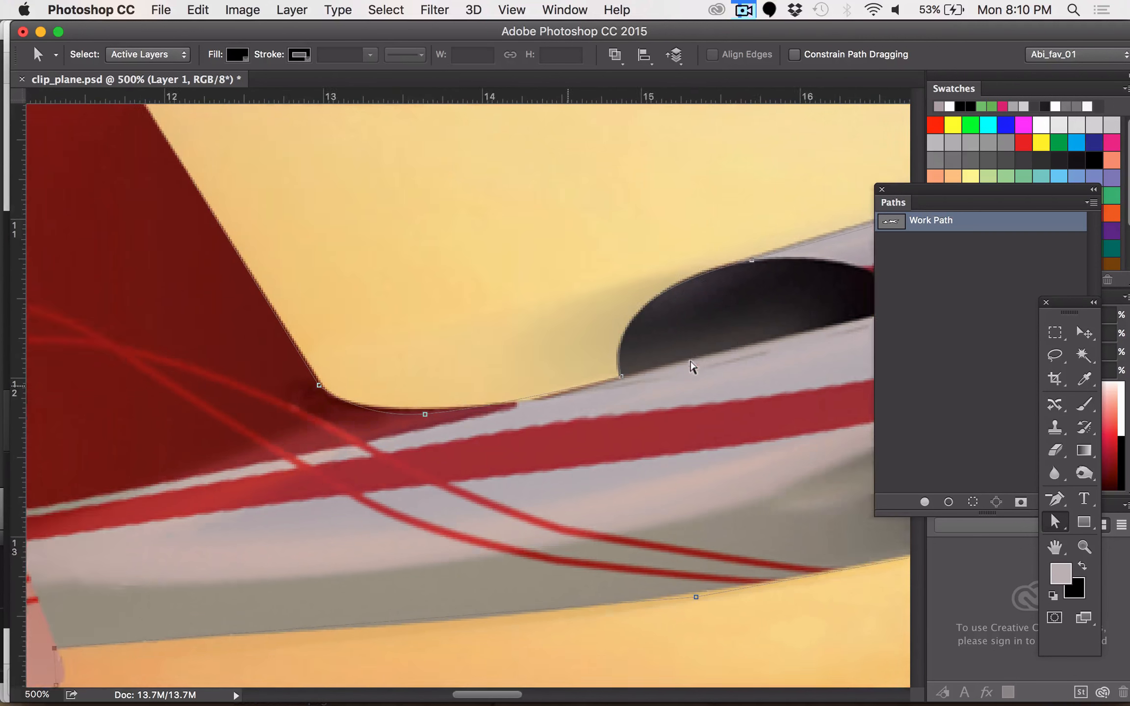
pyautogui.hscroll(3, 692, 367)
pyautogui.scroll(1, 691, 367)
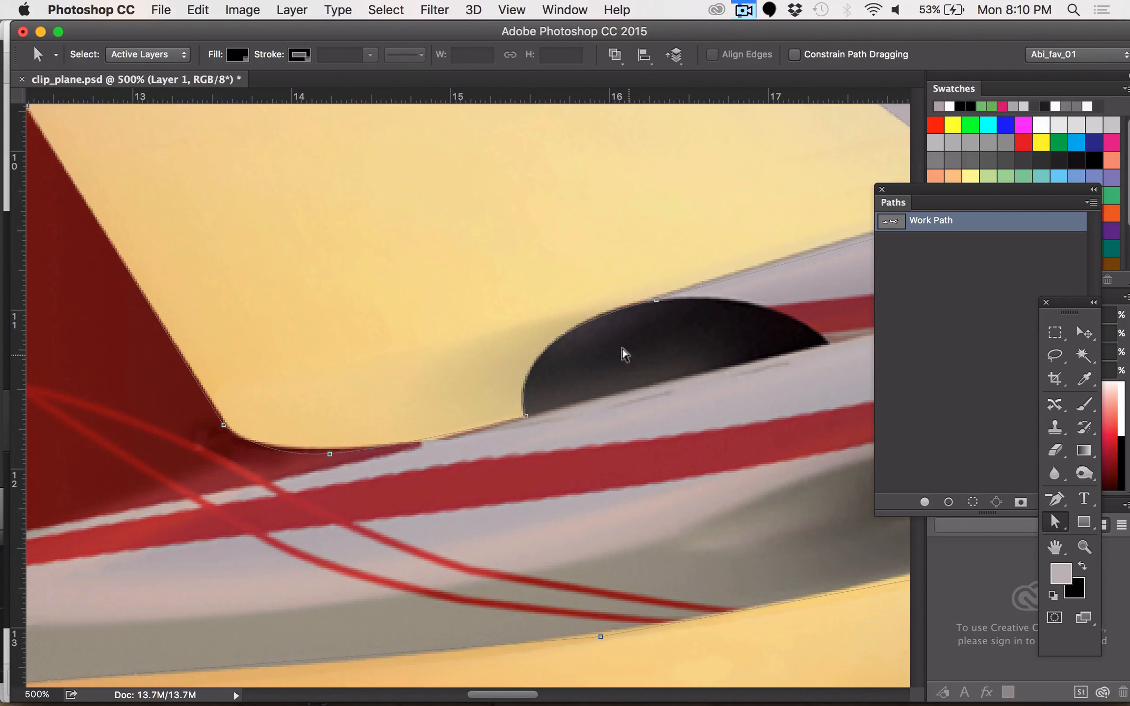
pyautogui.hscroll(10, 669, 348)
pyautogui.scroll(1, 669, 348)
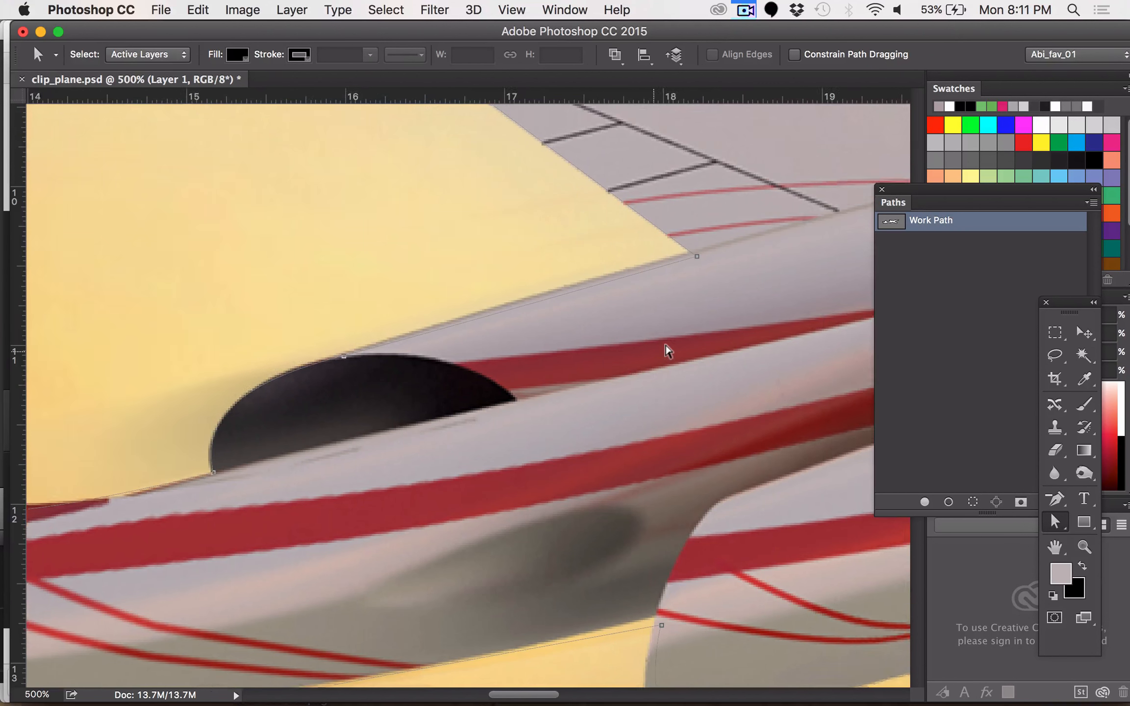
pyautogui.hscroll(8, 668, 350)
pyautogui.scroll(3, 668, 350)
pyautogui.click(609, 330)
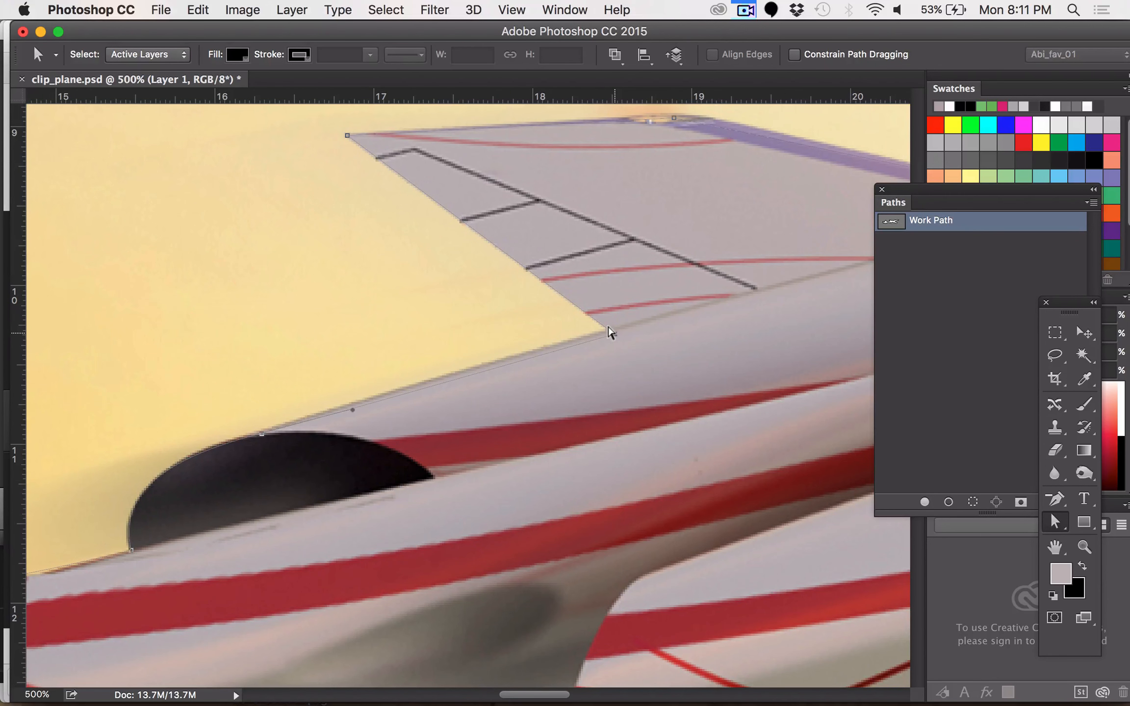
pyautogui.moveTo(603, 326); pyautogui.dragTo(607, 322)
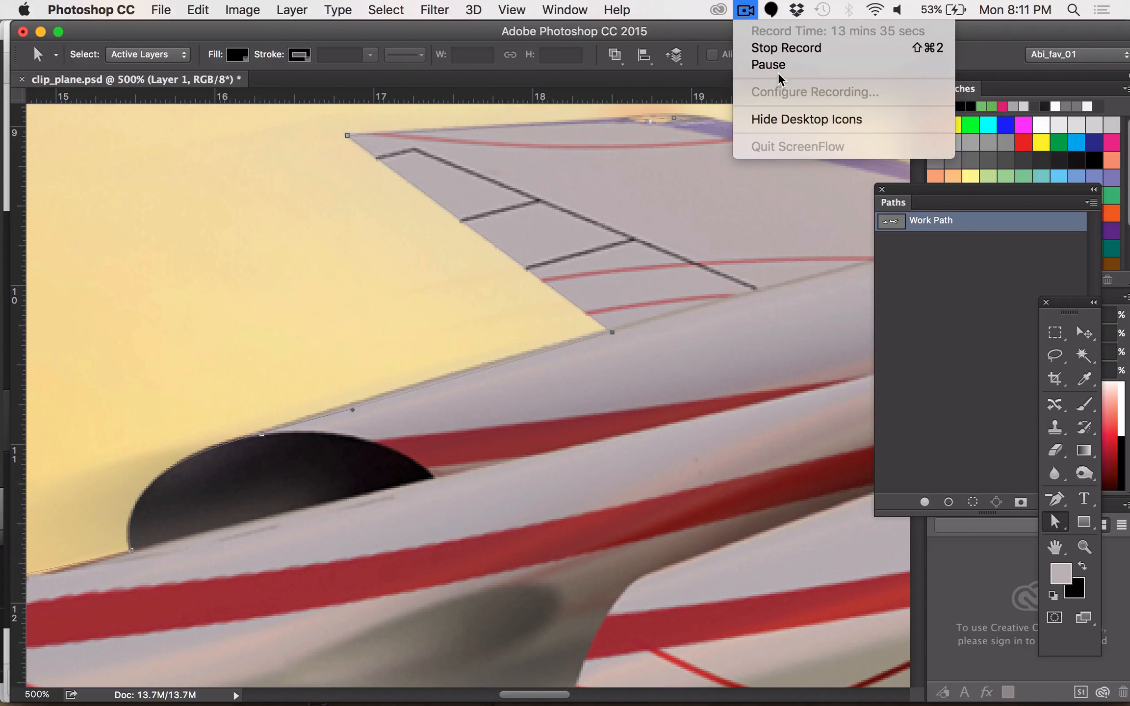
pyautogui.click(771, 64)
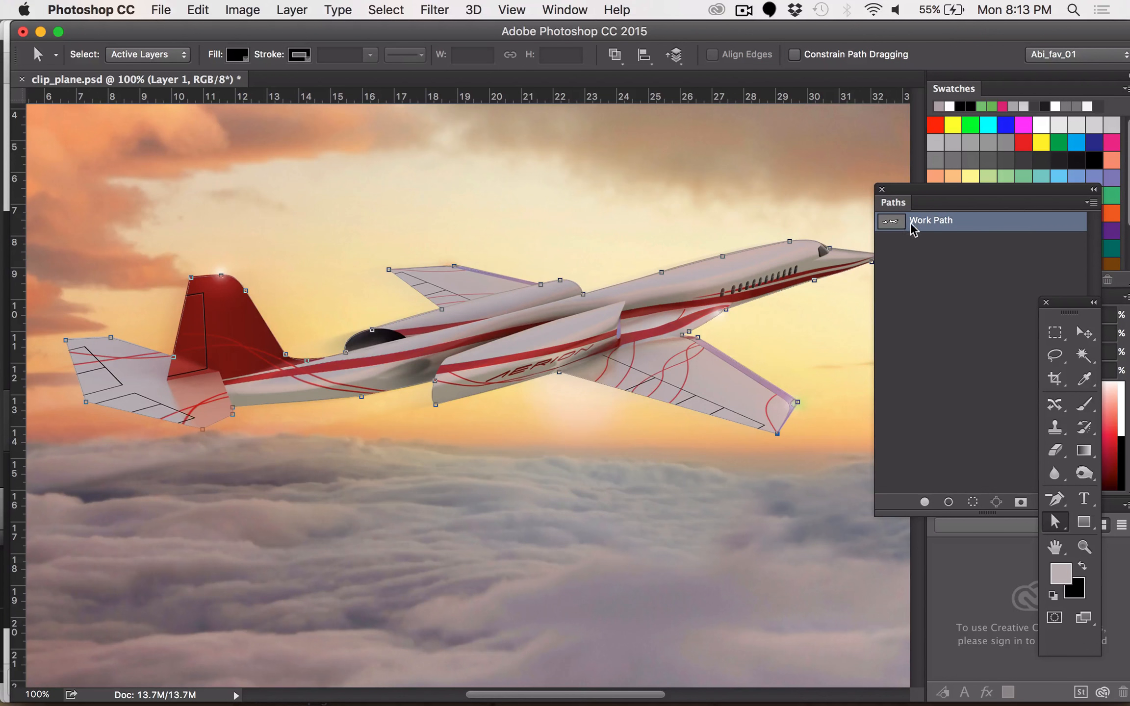
# Save the work path under the name "plane"
pyautogui.doubleClick(945, 220)
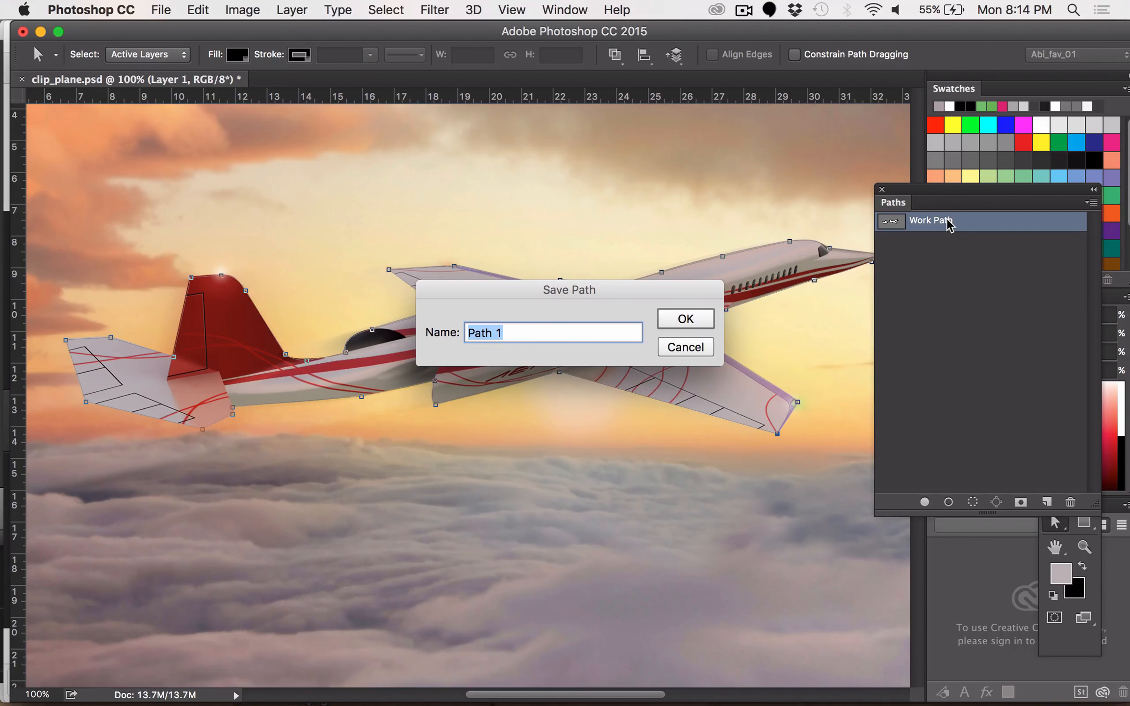
pyautogui.write('plane')
pyautogui.click(695, 319)
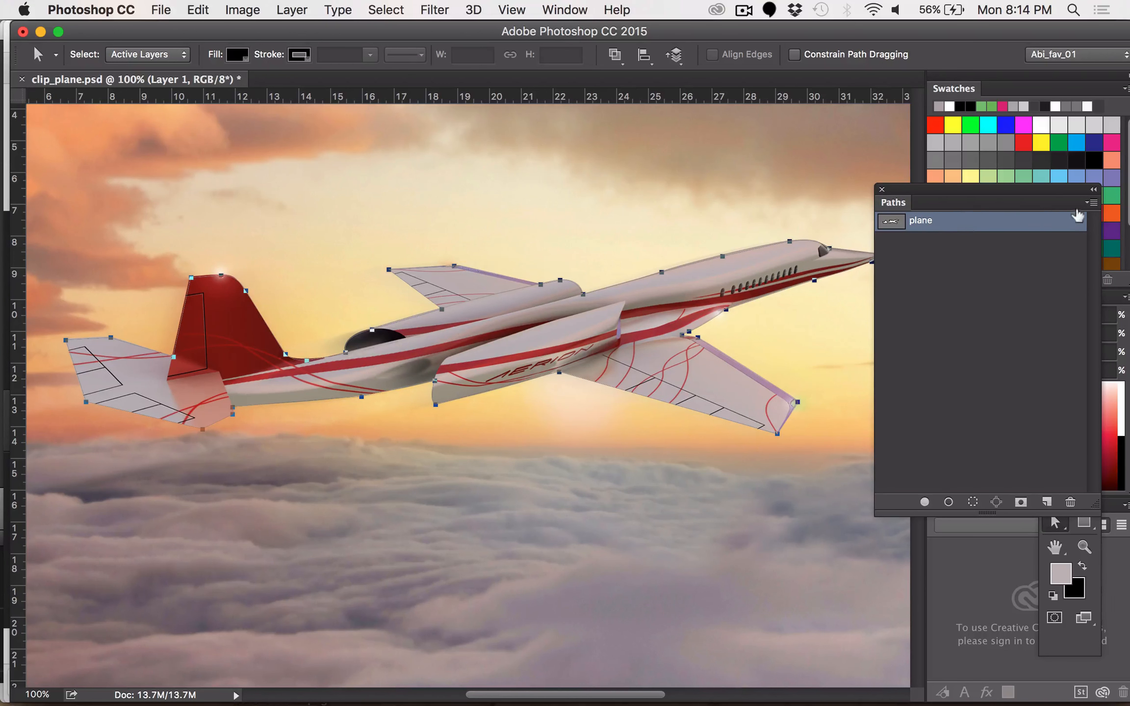
# Make the "plane" path the document's clipping path with the flatness left blank, and save the file
pyautogui.click(1091, 203)
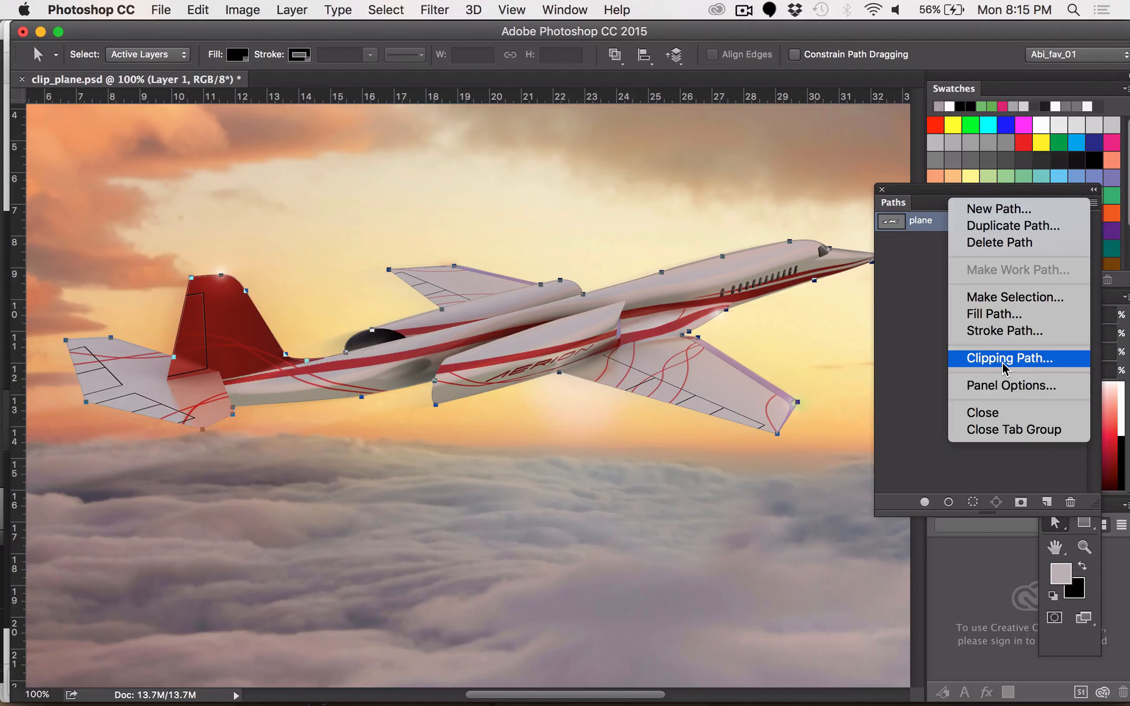
pyautogui.click(1002, 362)
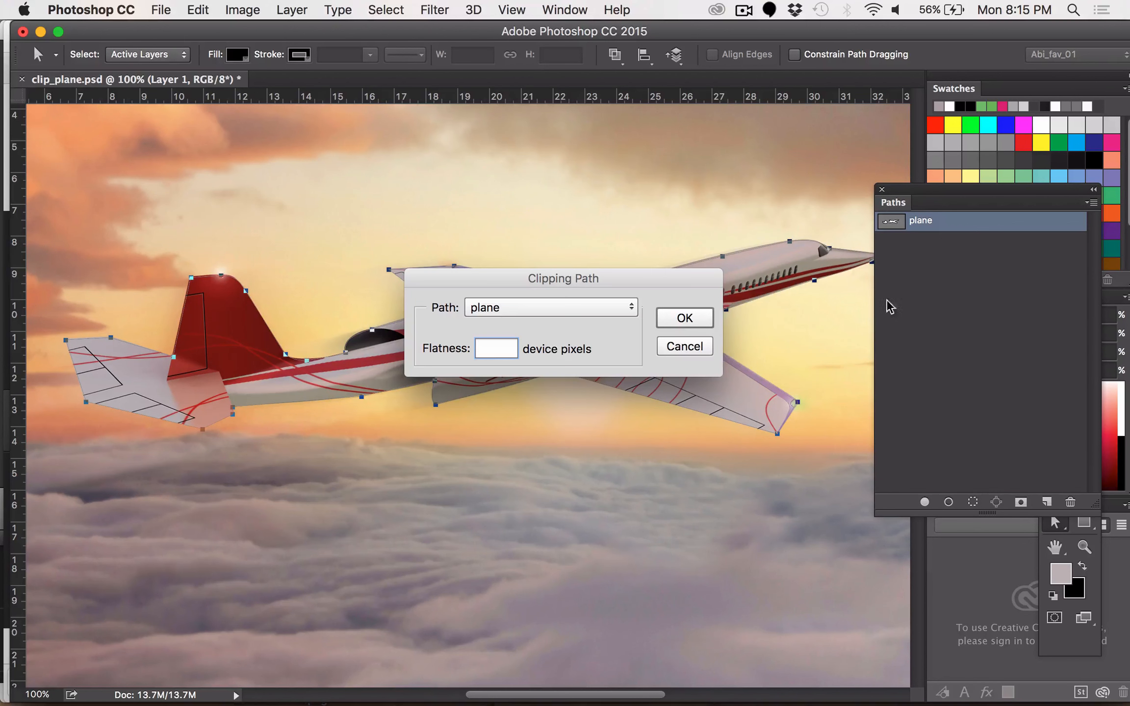
pyautogui.click(521, 308)
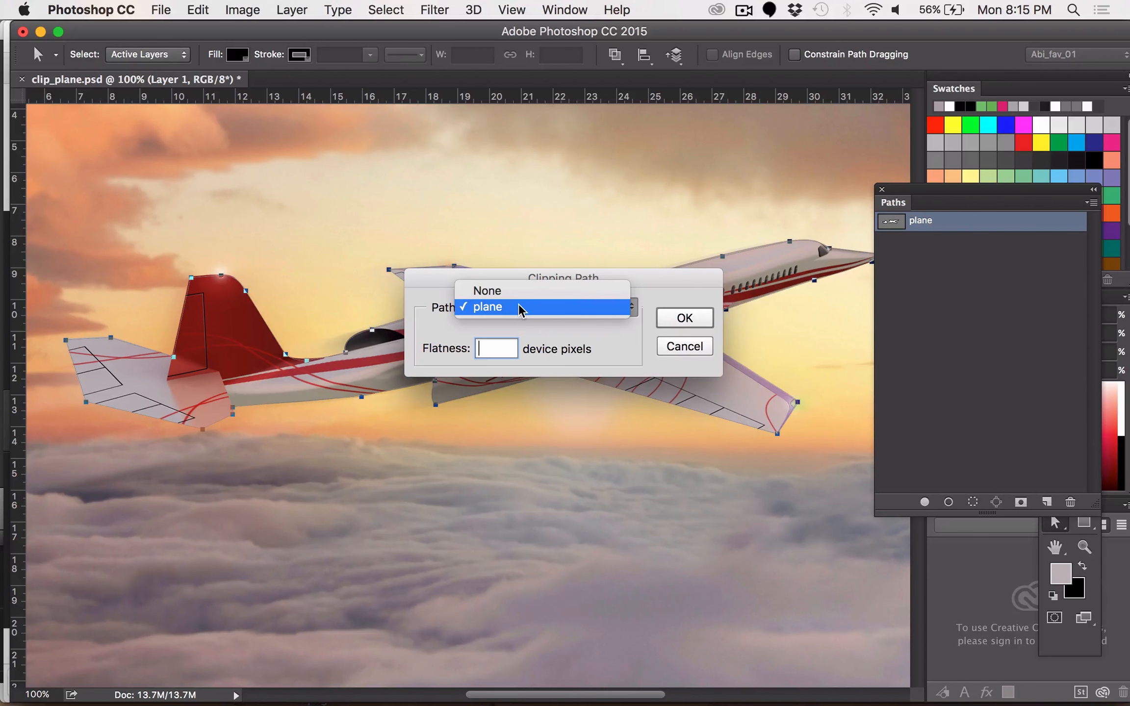
pyautogui.click(521, 308)
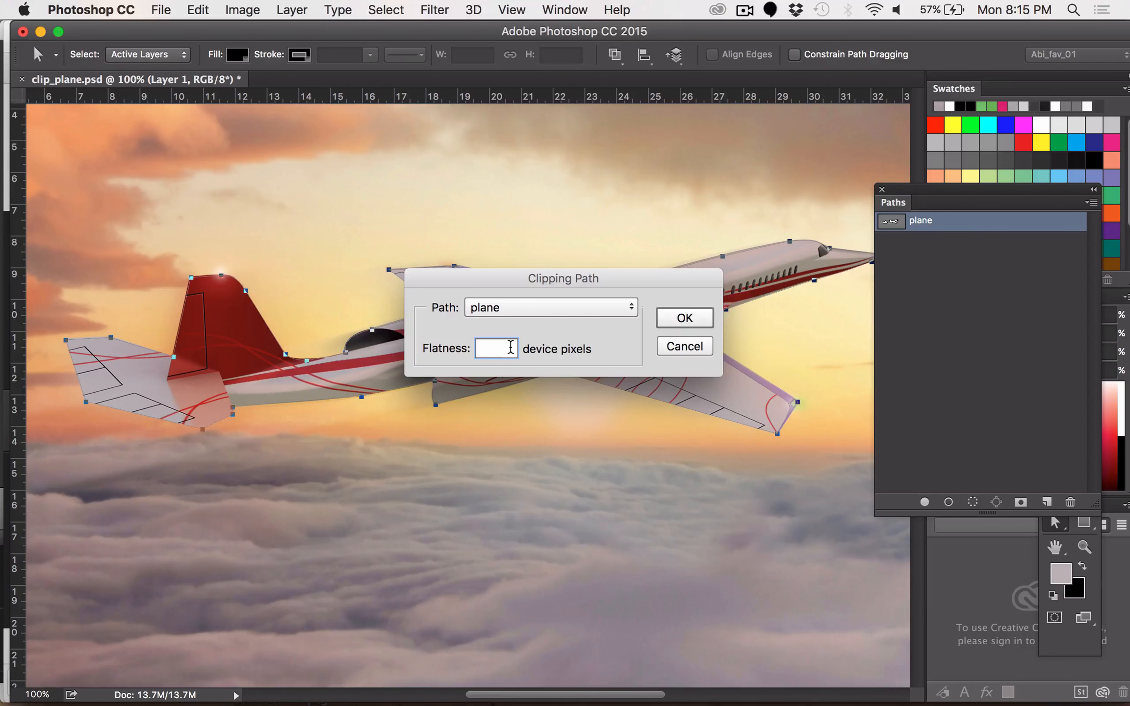
pyautogui.click(686, 319)
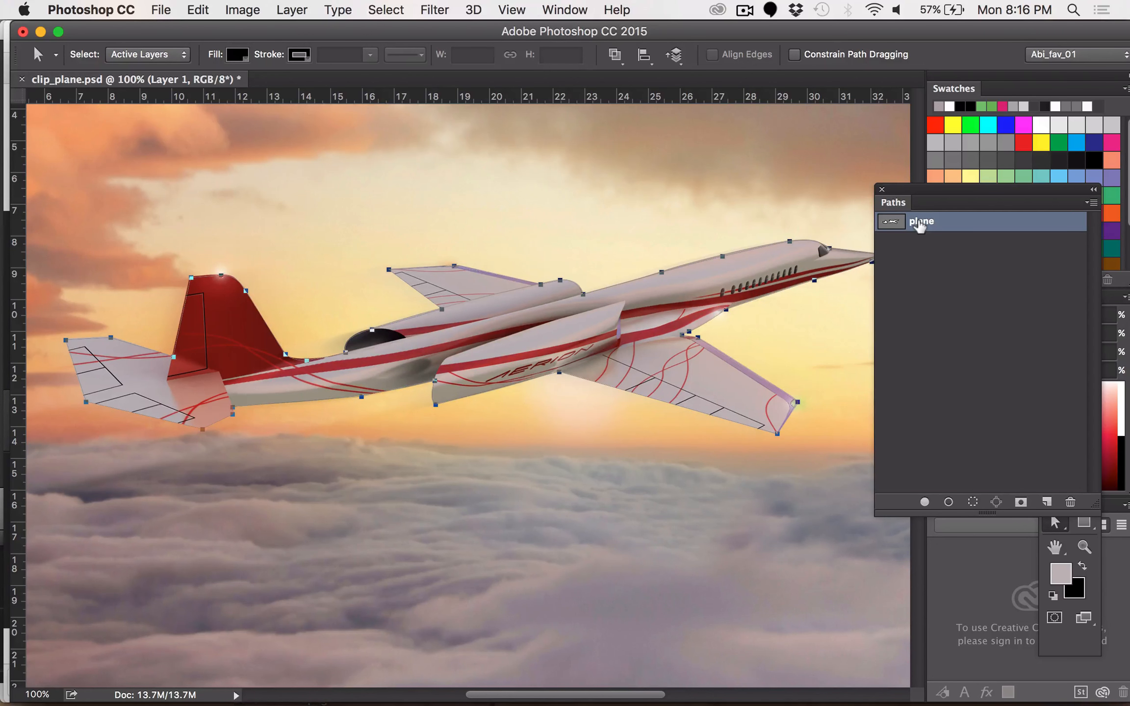
pyautogui.press('super+s')
# Convert the image from RGB to CMYK color mode, accepting the U.S. Web Coated (SWOP) v2 profile
pyautogui.click(250, 11)
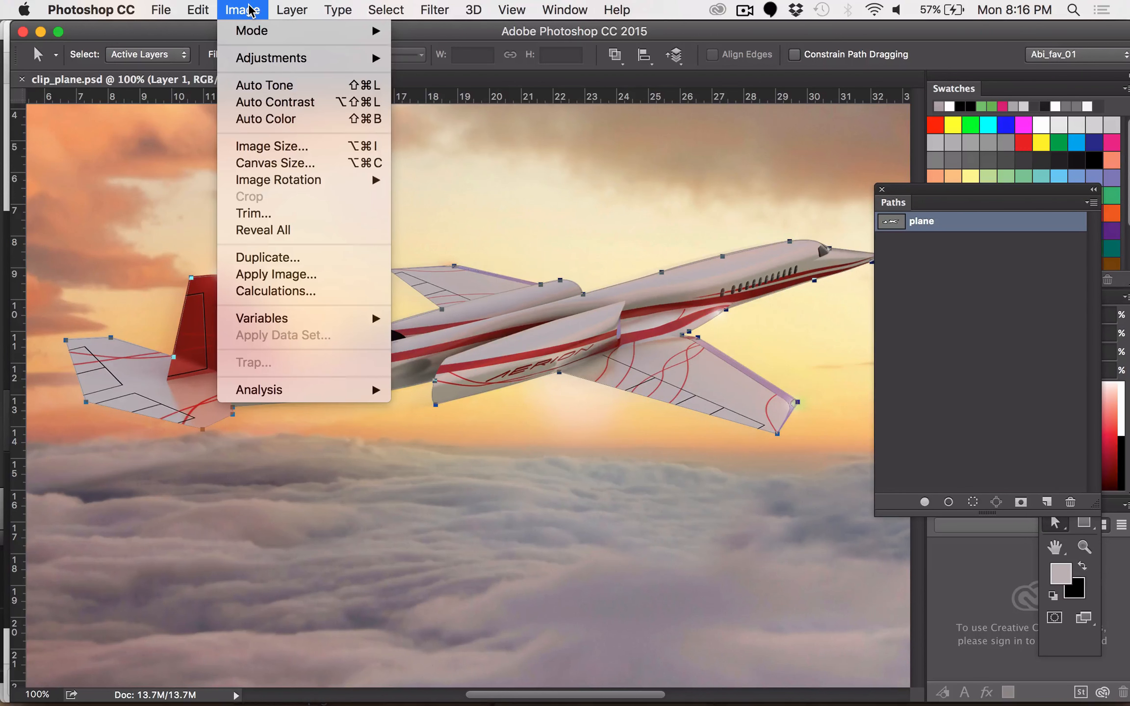
pyautogui.moveTo(252, 35)
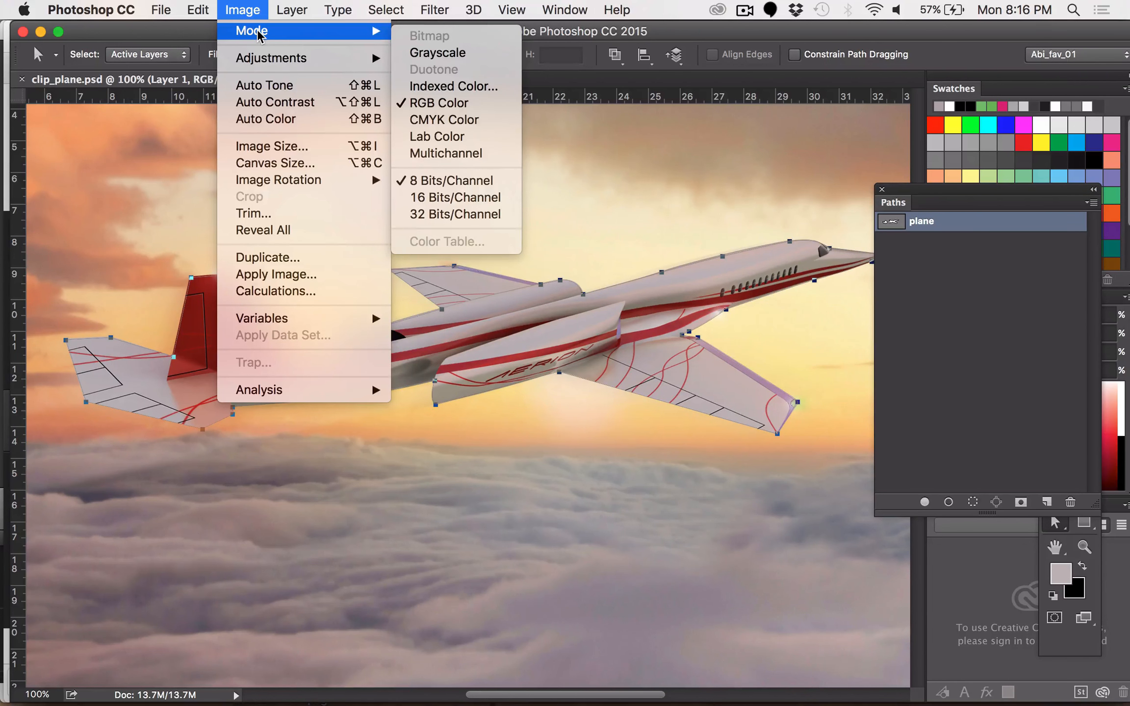
pyautogui.click(477, 121)
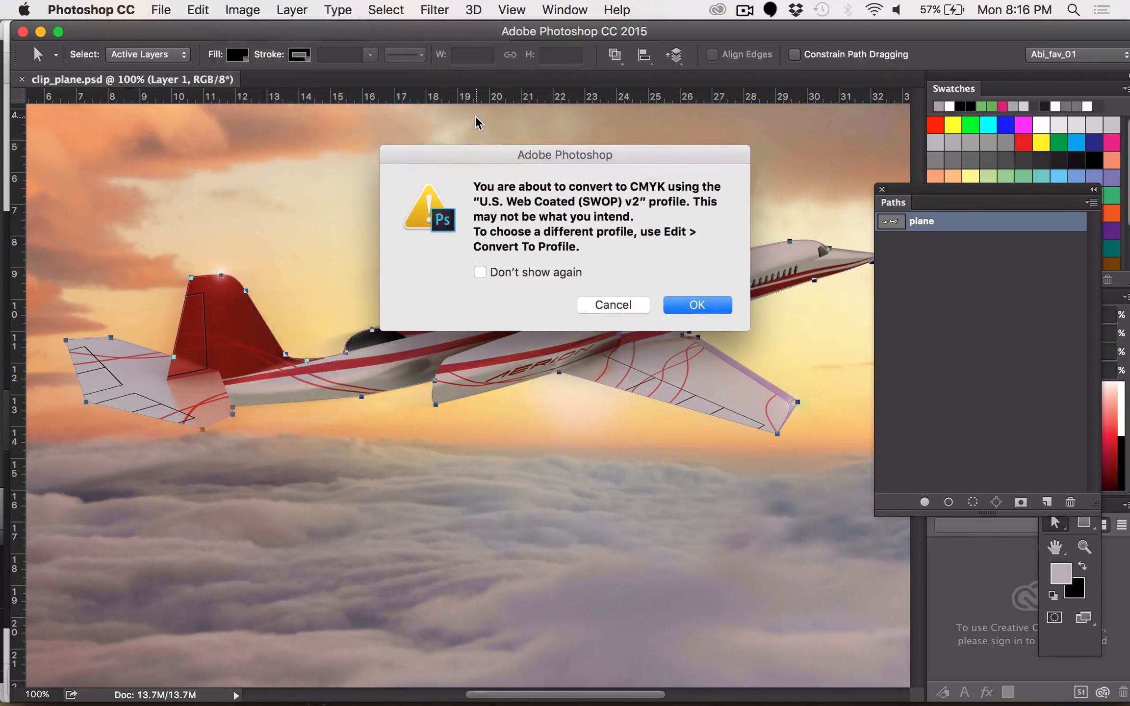
pyautogui.click(699, 305)
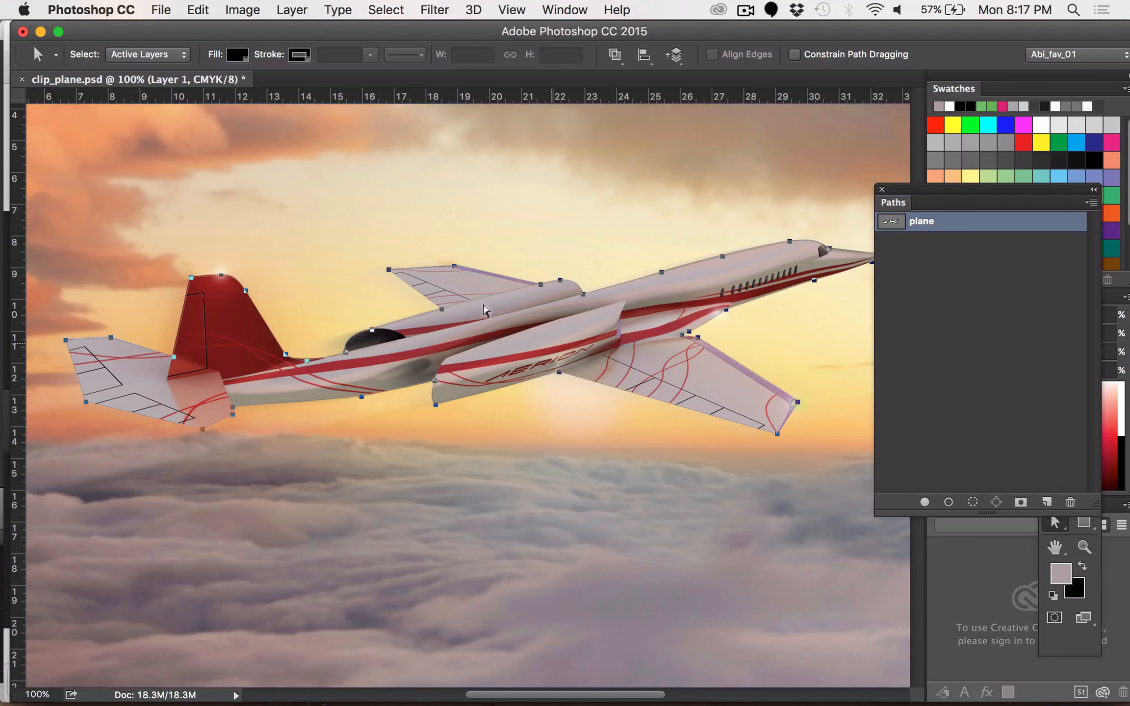
# Save a TIFF copy as clip_plane.tif on the Desktop without layers, using no image compression, interleaved pixel order and IBM PC byte order
pyautogui.click(172, 12)
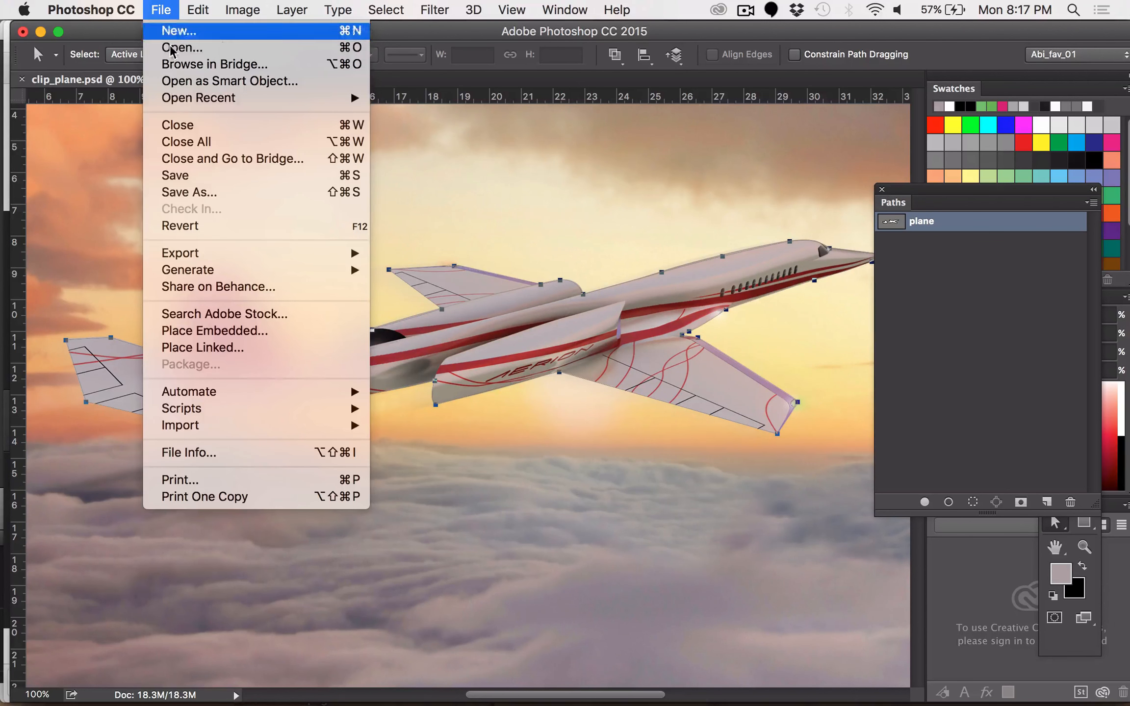
pyautogui.click(202, 192)
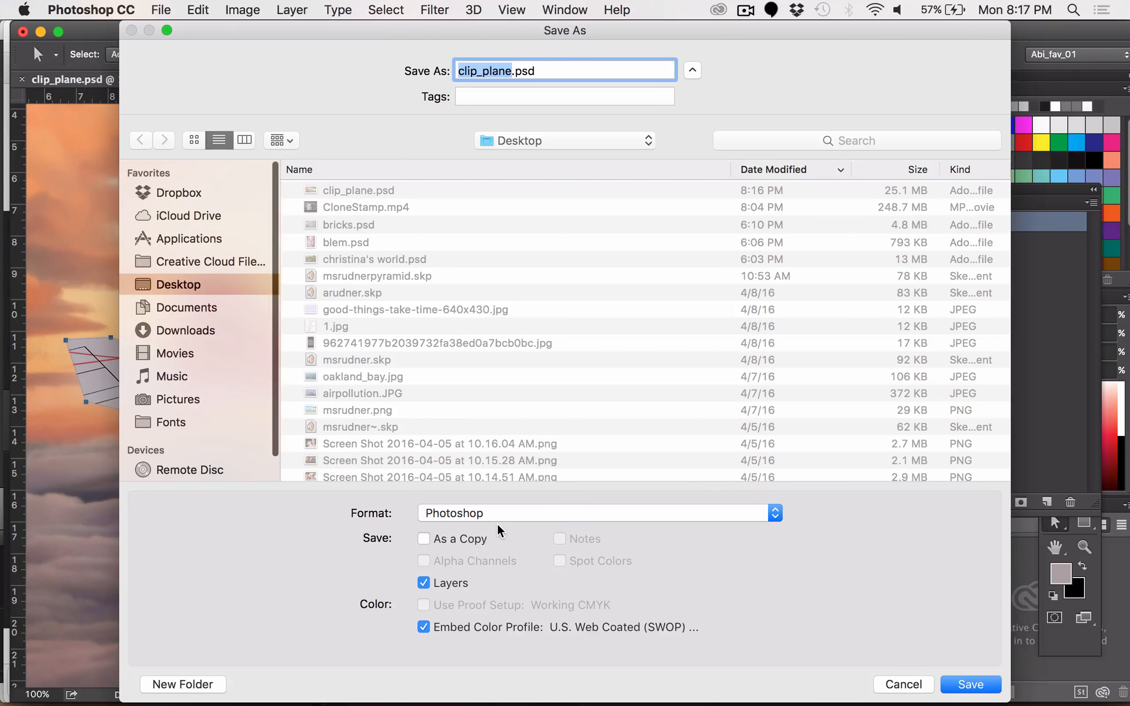
pyautogui.click(490, 515)
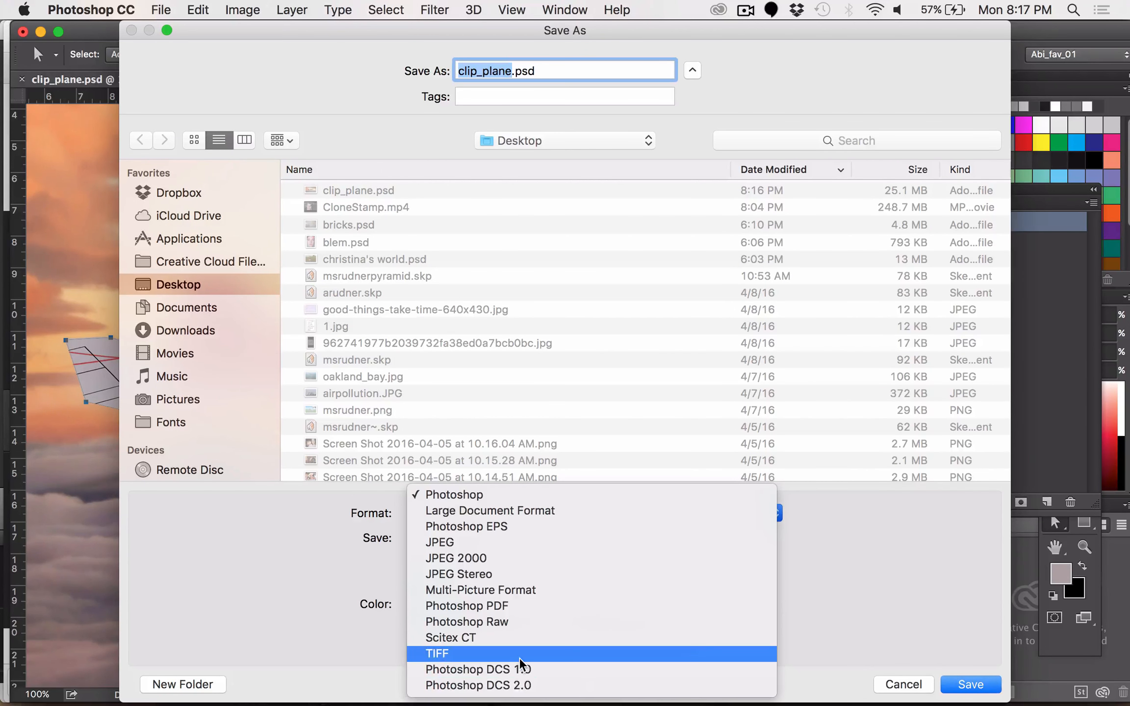
pyautogui.click(519, 654)
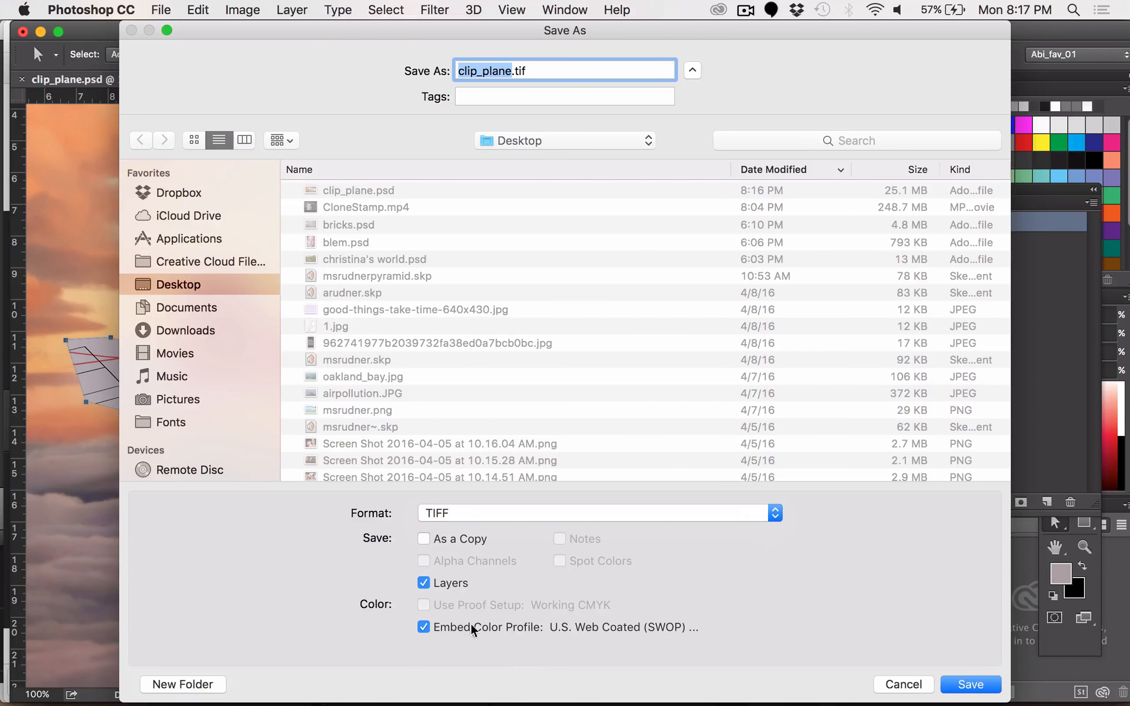
pyautogui.click(423, 583)
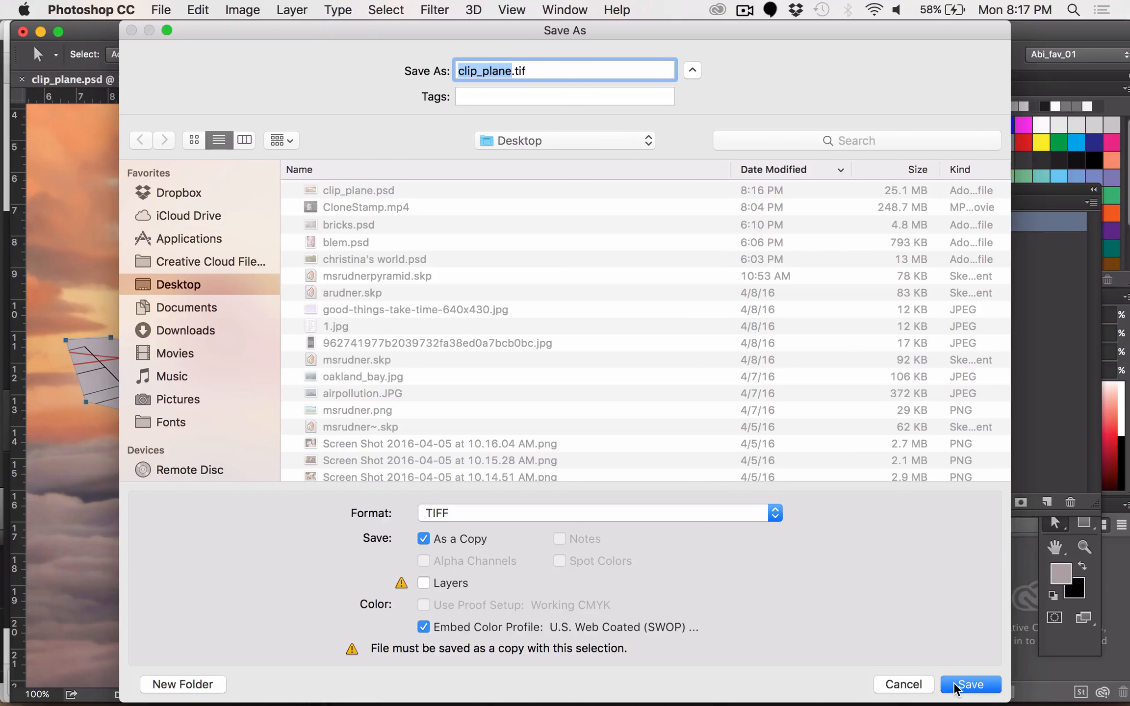
pyautogui.click(969, 685)
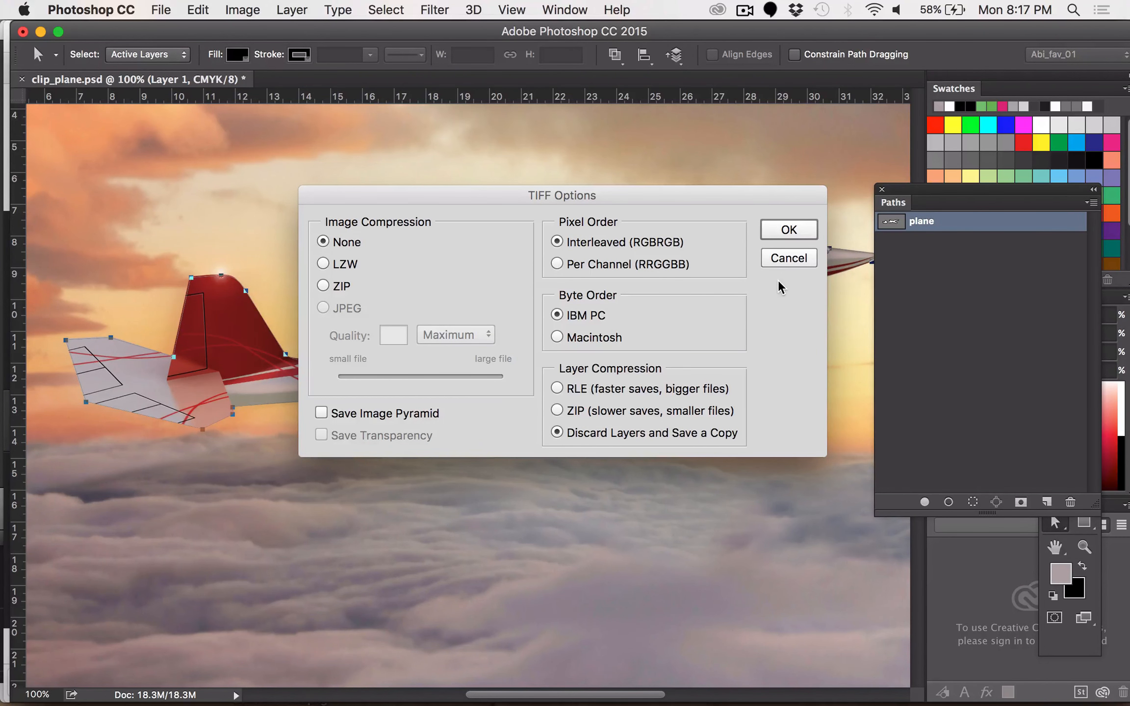
pyautogui.click(781, 231)
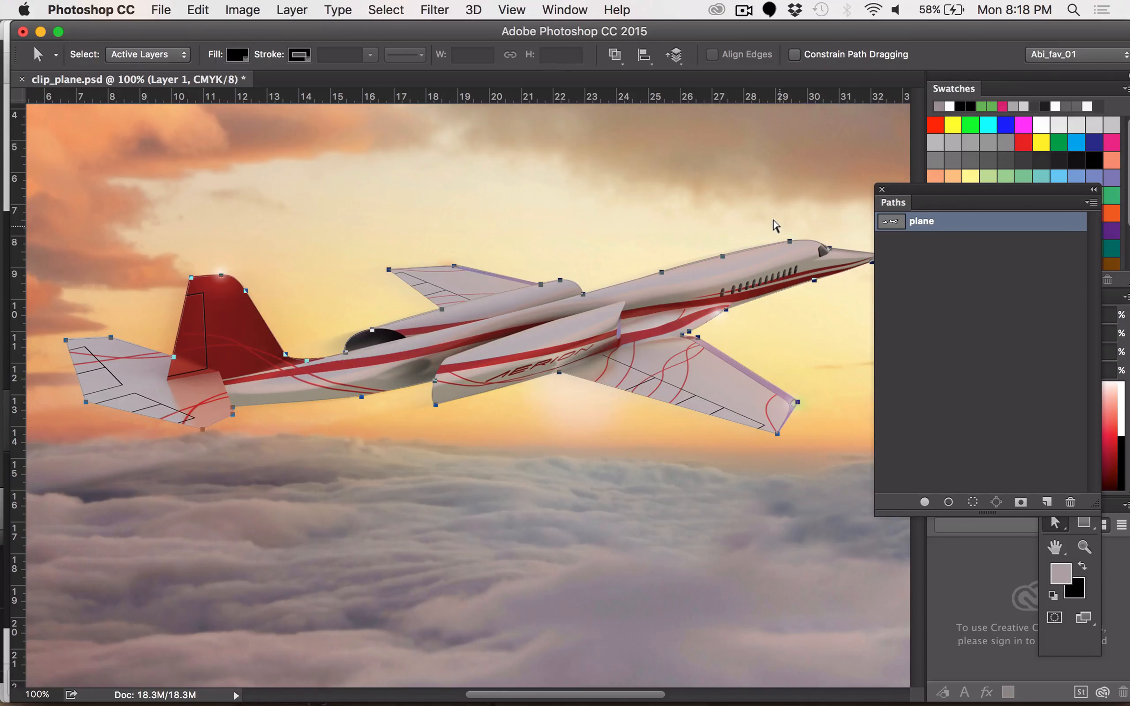
# Close clip_plane.psd without saving its changes
pyautogui.press('super+w')
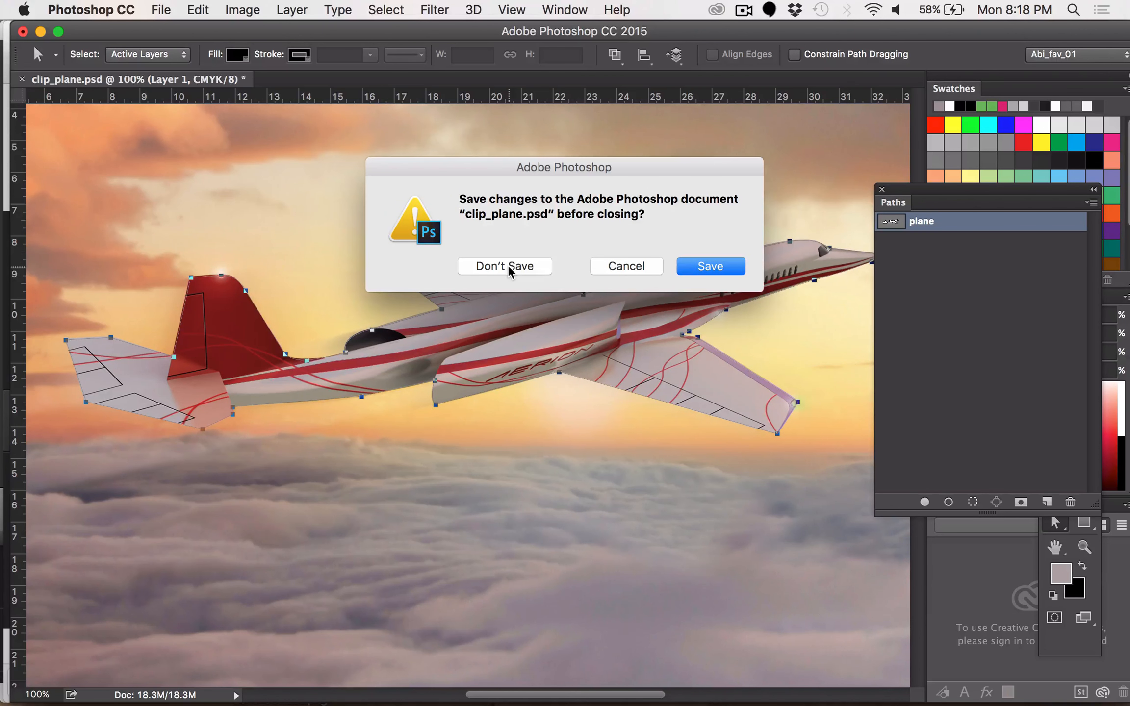
pyautogui.click(509, 268)
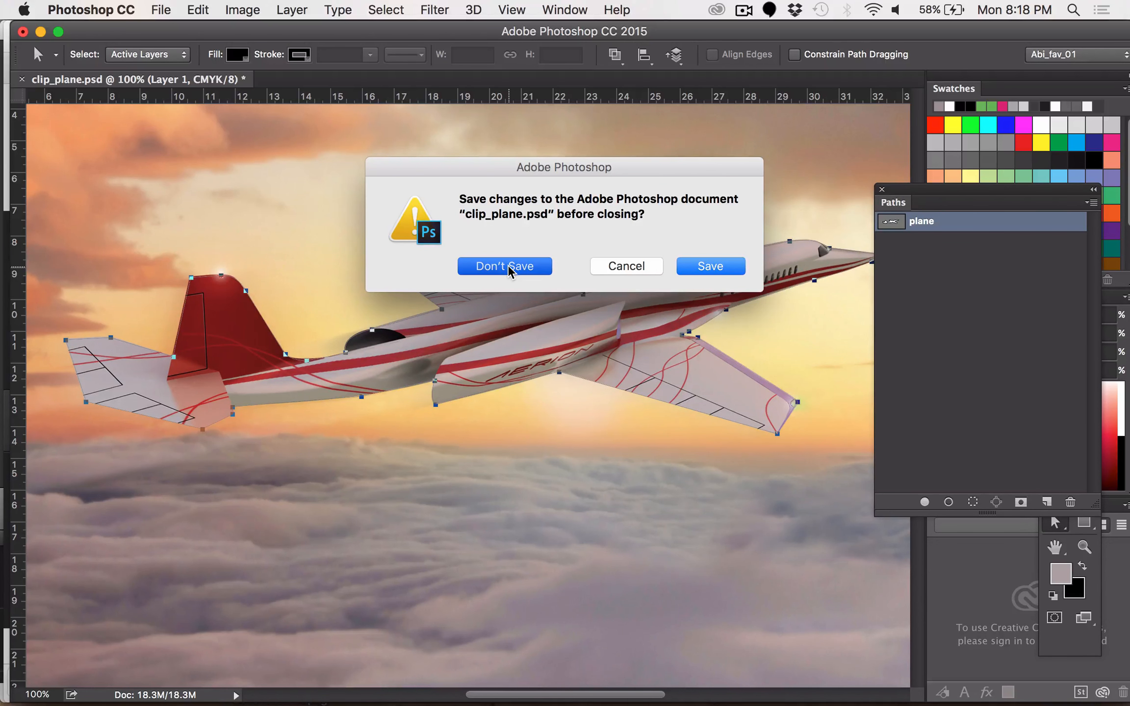
pyautogui.moveTo(508, 268); pyautogui.dragTo(627, 270)
pyautogui.click(160, 7)
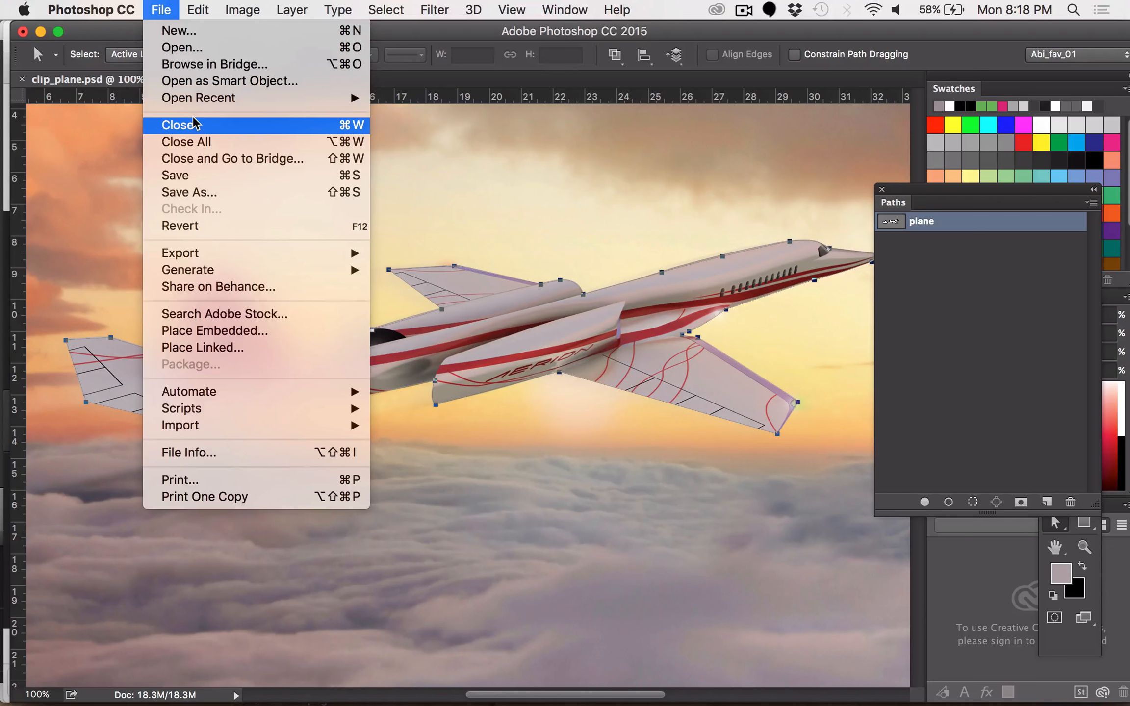
pyautogui.click(353, 130)
pyautogui.click(501, 267)
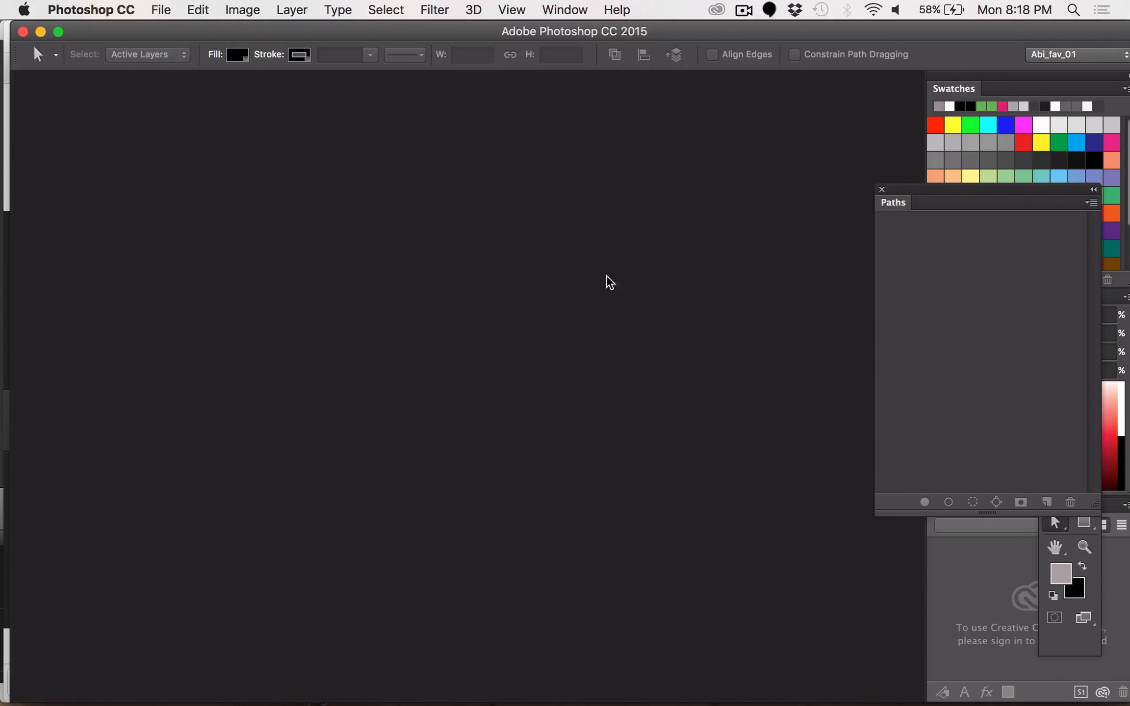
# Find Adobe InDesign CC 2015 with the system search and launch it
pyautogui.moveTo(746, 704)
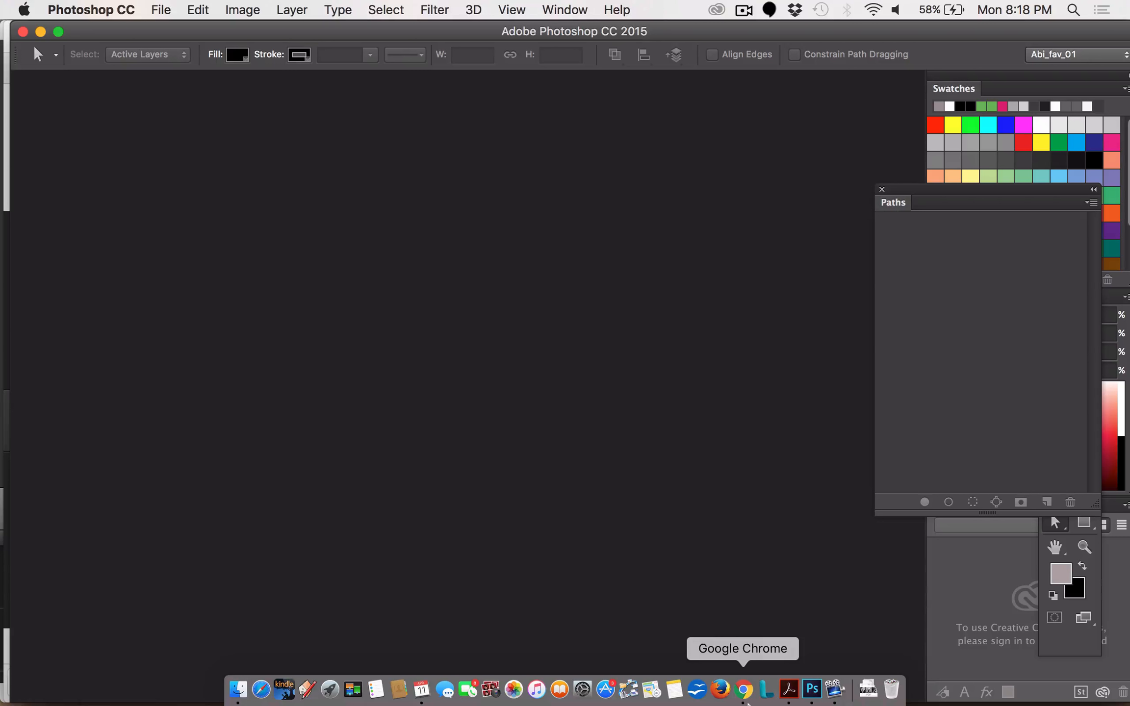
pyautogui.click(1074, 8)
pyautogui.write('indes')
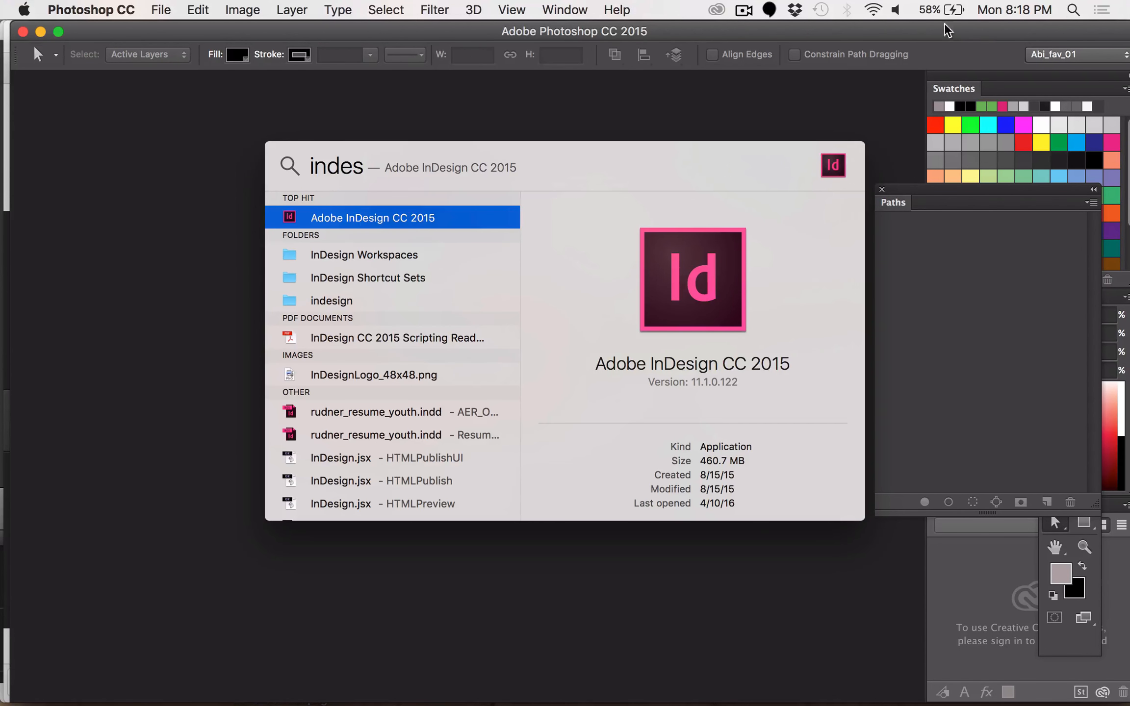
pyautogui.click(433, 220)
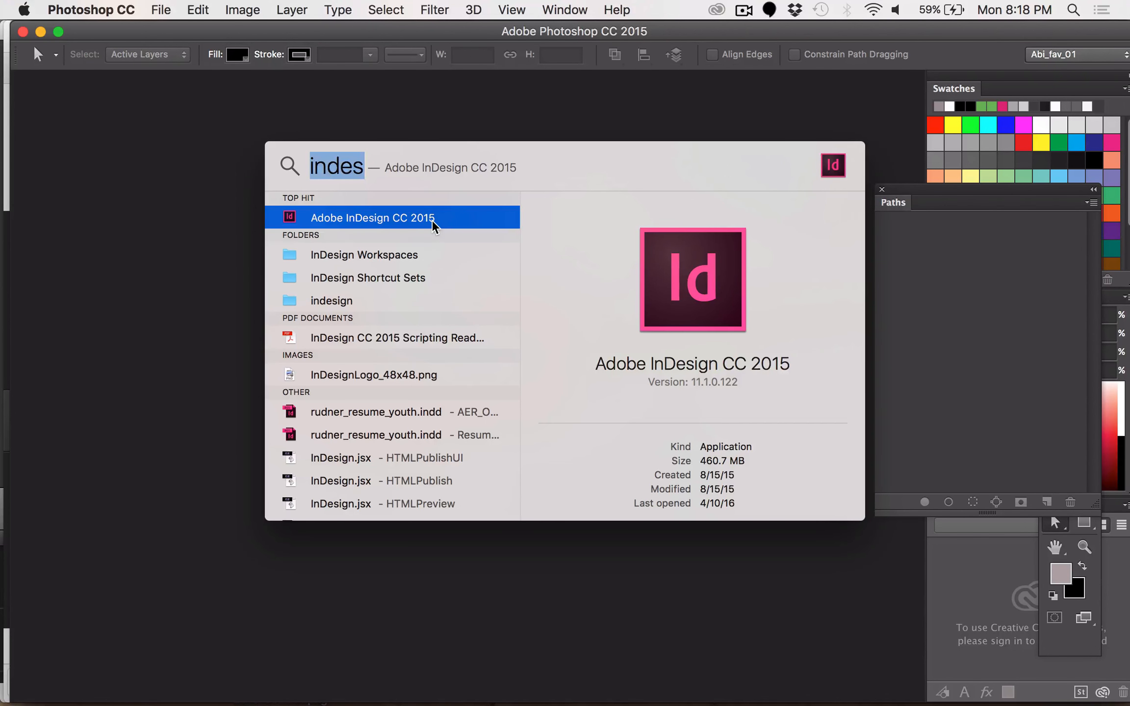
pyautogui.doubleClick(348, 217)
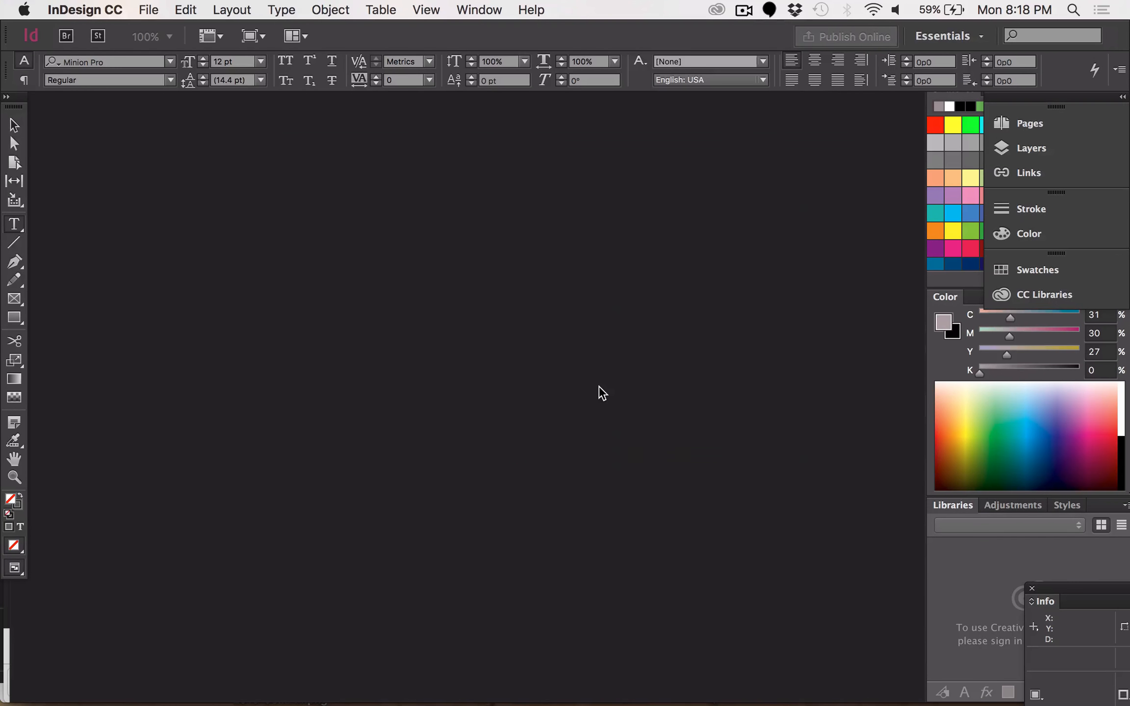
# Dismiss the Welcome window, create a 2-page Letter print document with facing pages, and show its page overview
pyautogui.click(149, 11)
pyautogui.click(150, 11)
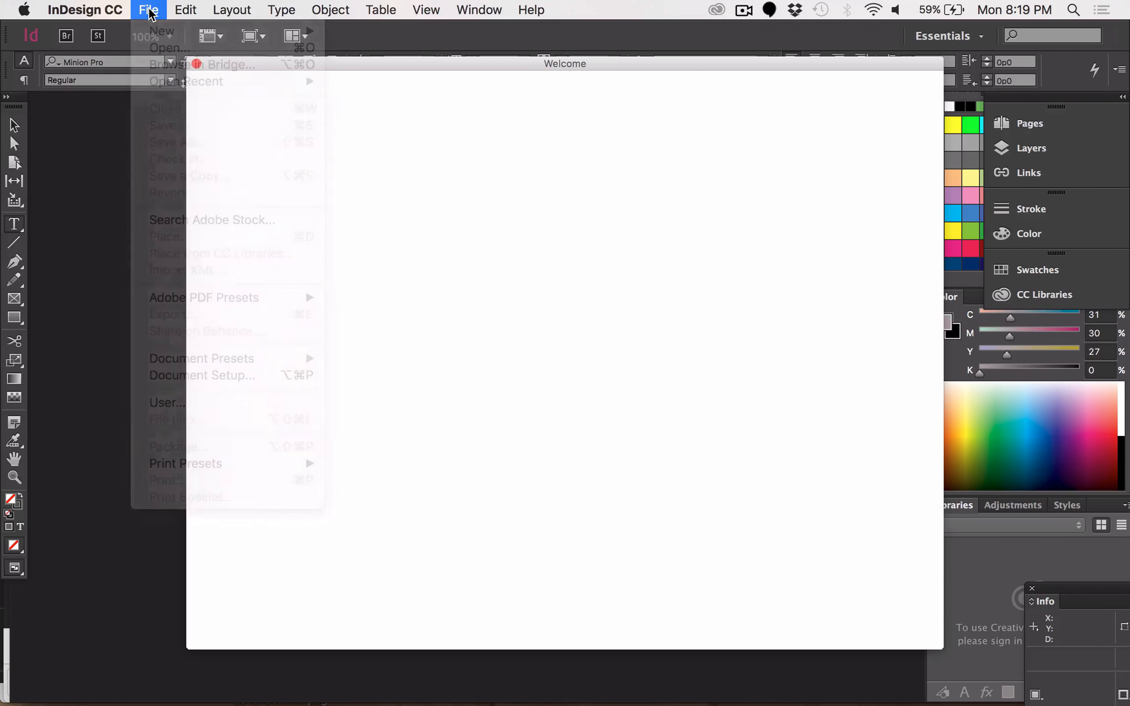
pyautogui.click(197, 64)
pyautogui.click(149, 10)
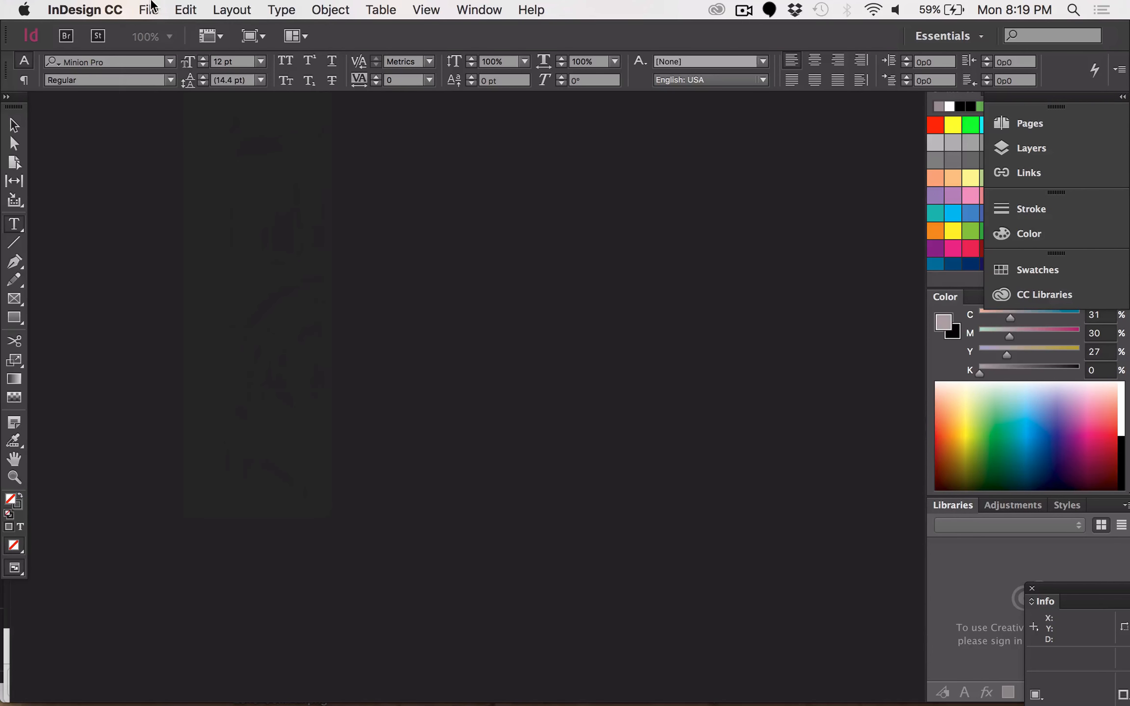
pyautogui.moveTo(162, 33)
pyautogui.click(369, 38)
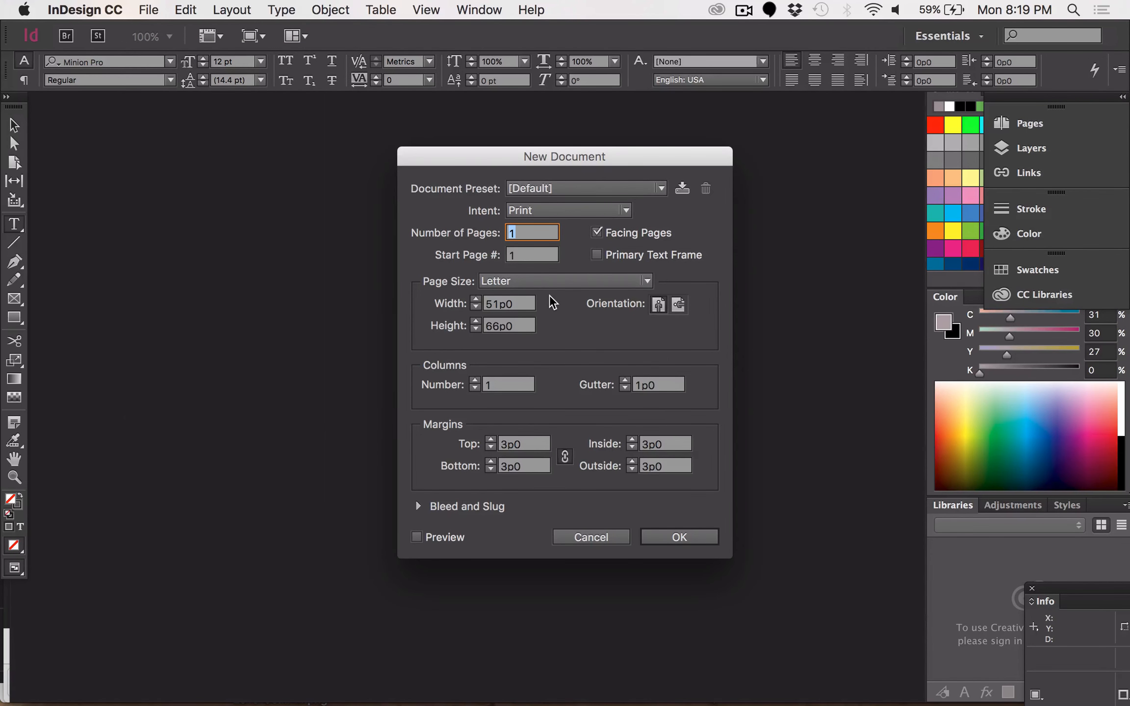
pyautogui.write('2')
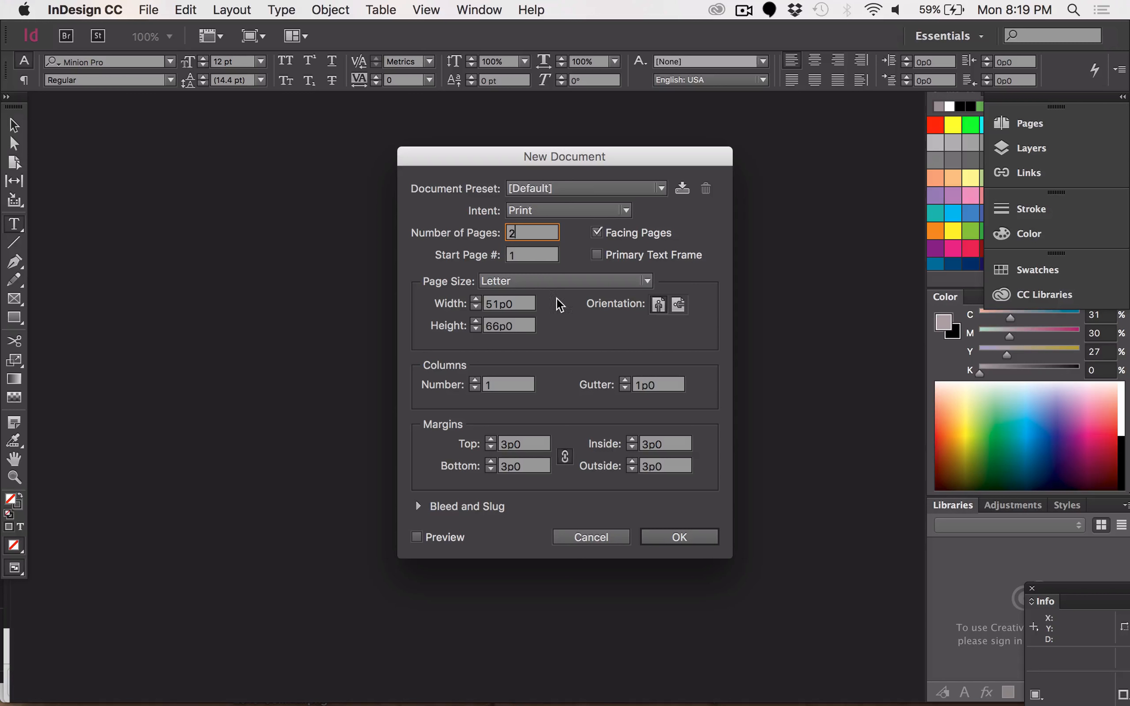
pyautogui.click(686, 539)
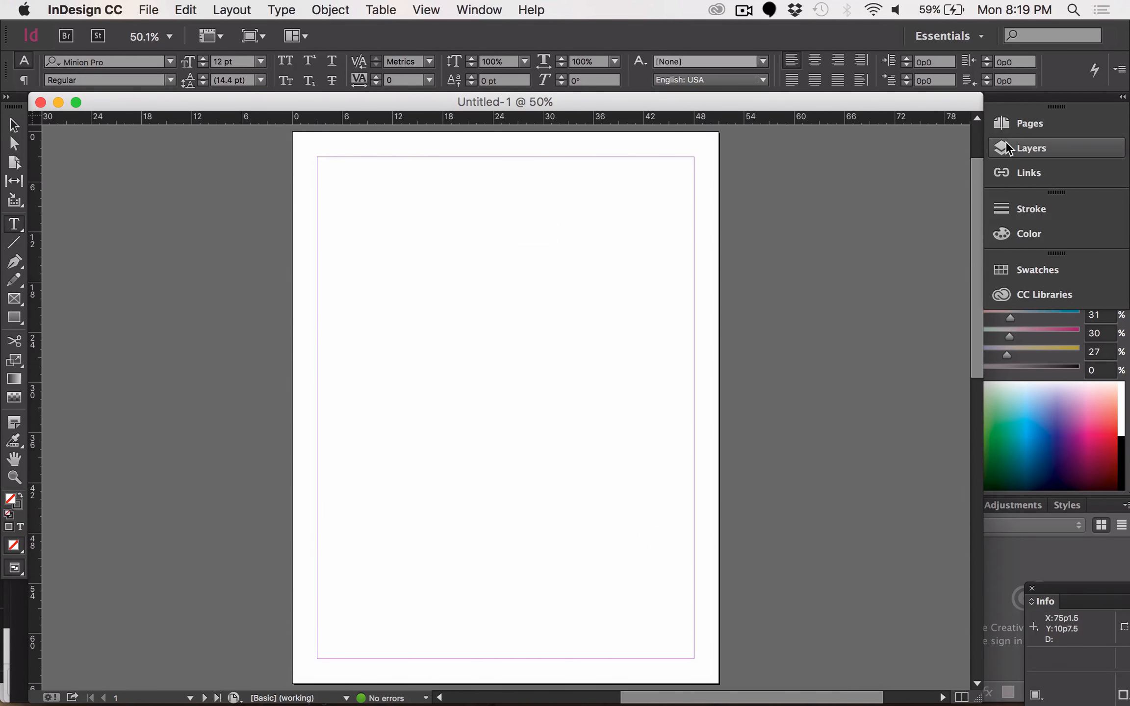
pyautogui.click(1012, 125)
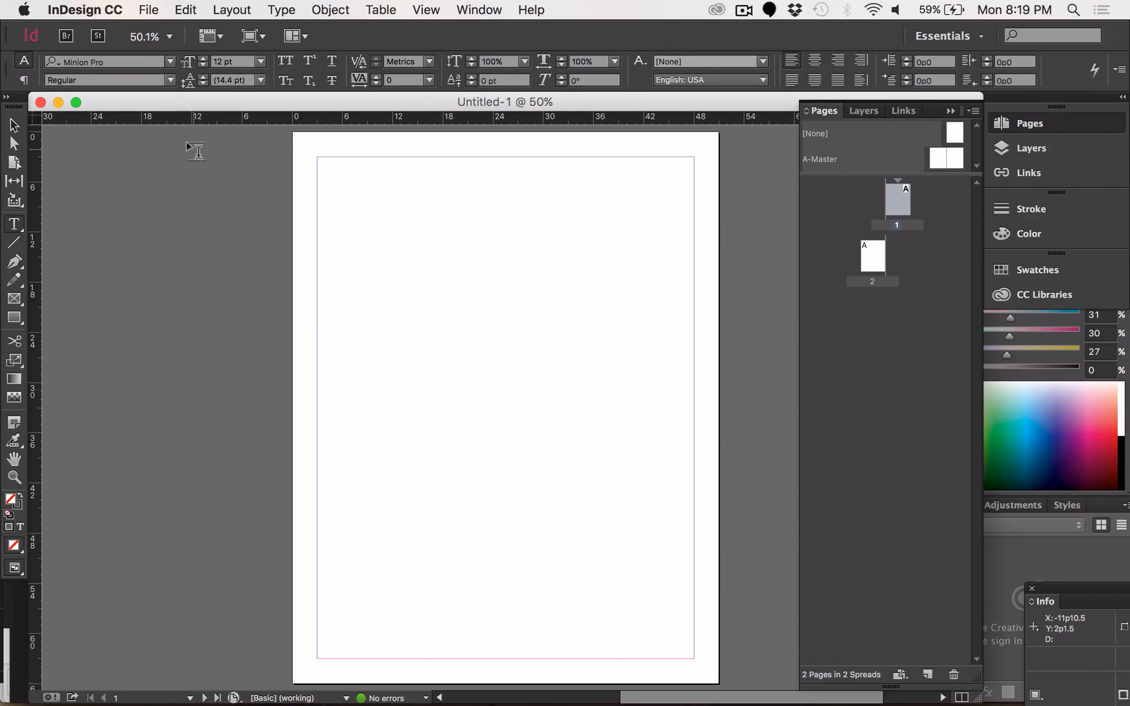
# Place clip_plane.tif from the Desktop at the upper-left corner of page 1, spanning the full page width of 51p0
pyautogui.click(148, 10)
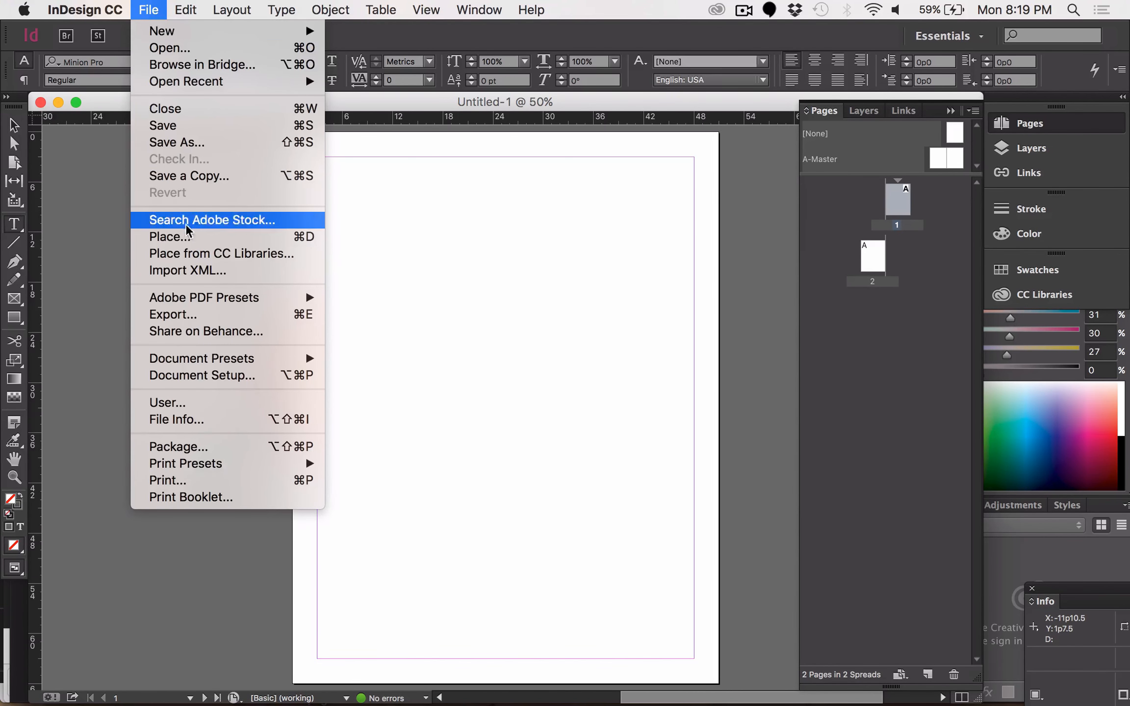
pyautogui.click(192, 239)
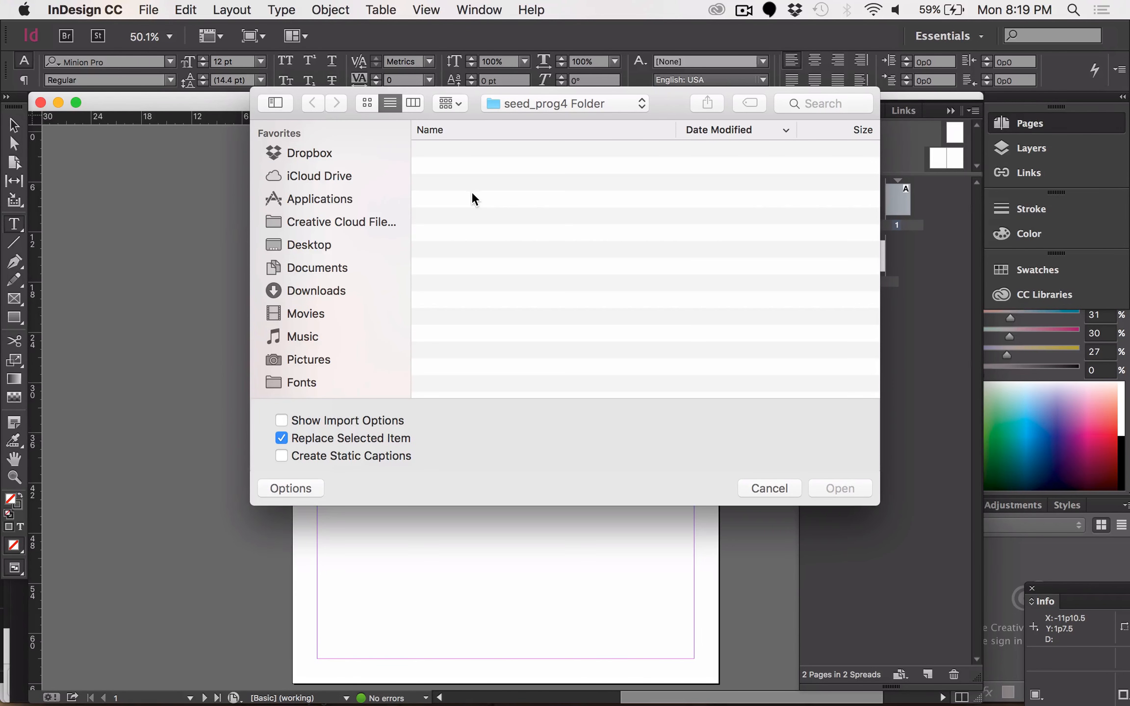
pyautogui.click(294, 244)
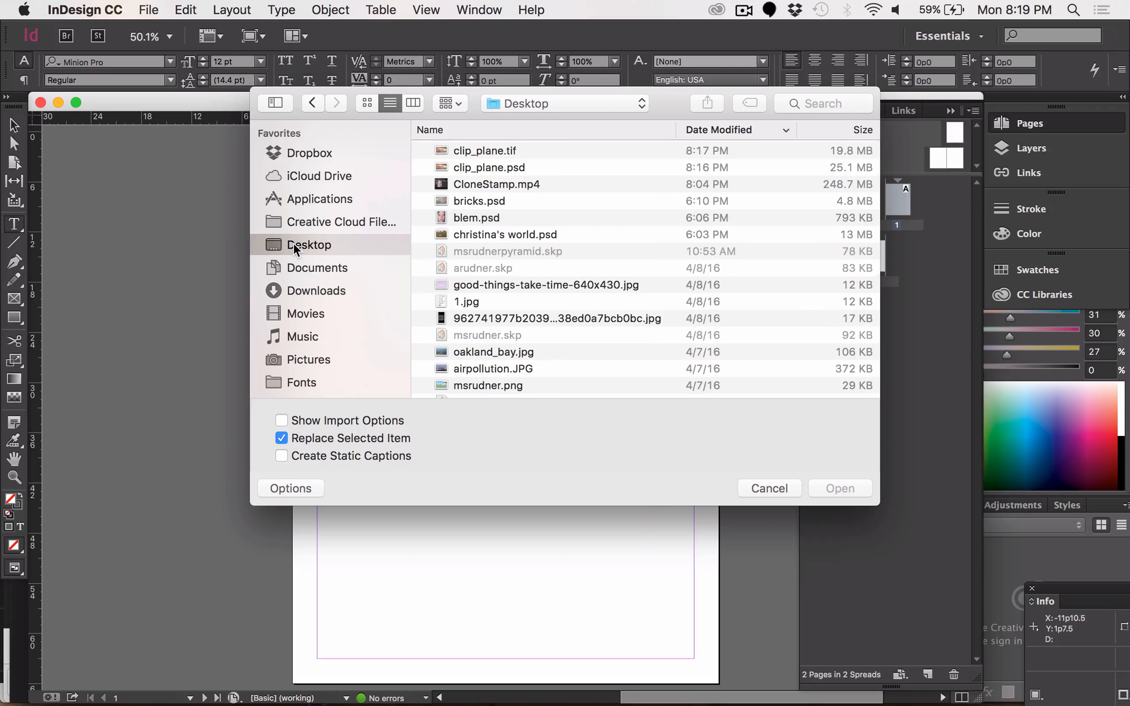
pyautogui.click(487, 148)
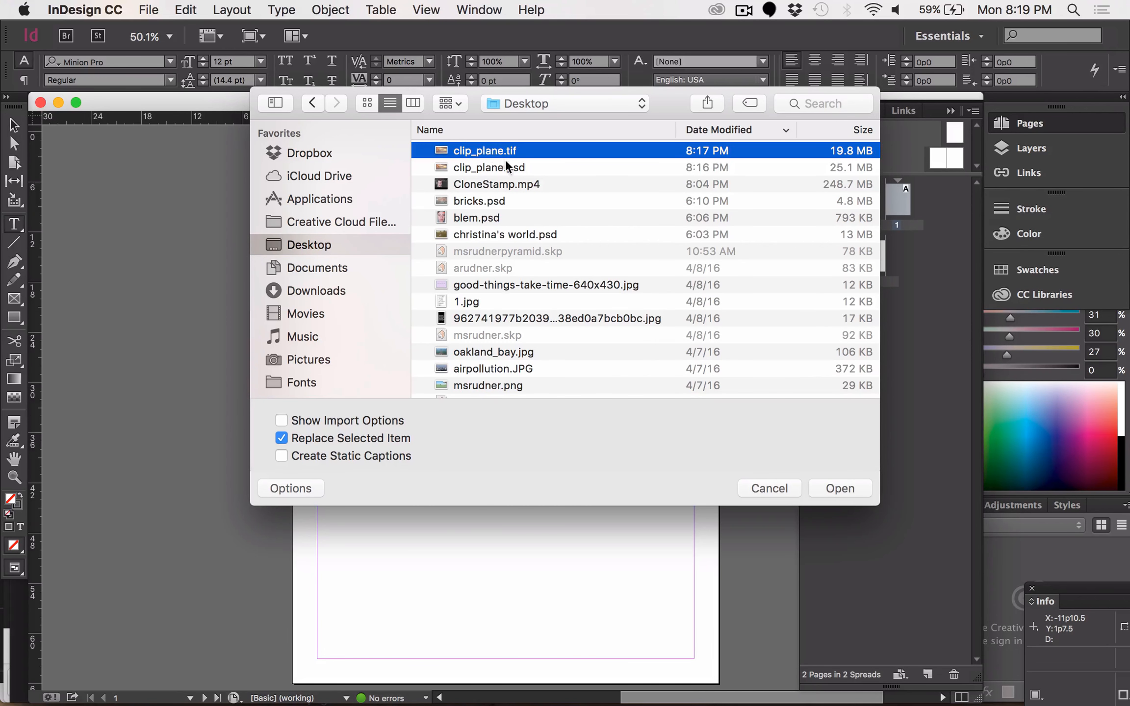
pyautogui.click(840, 489)
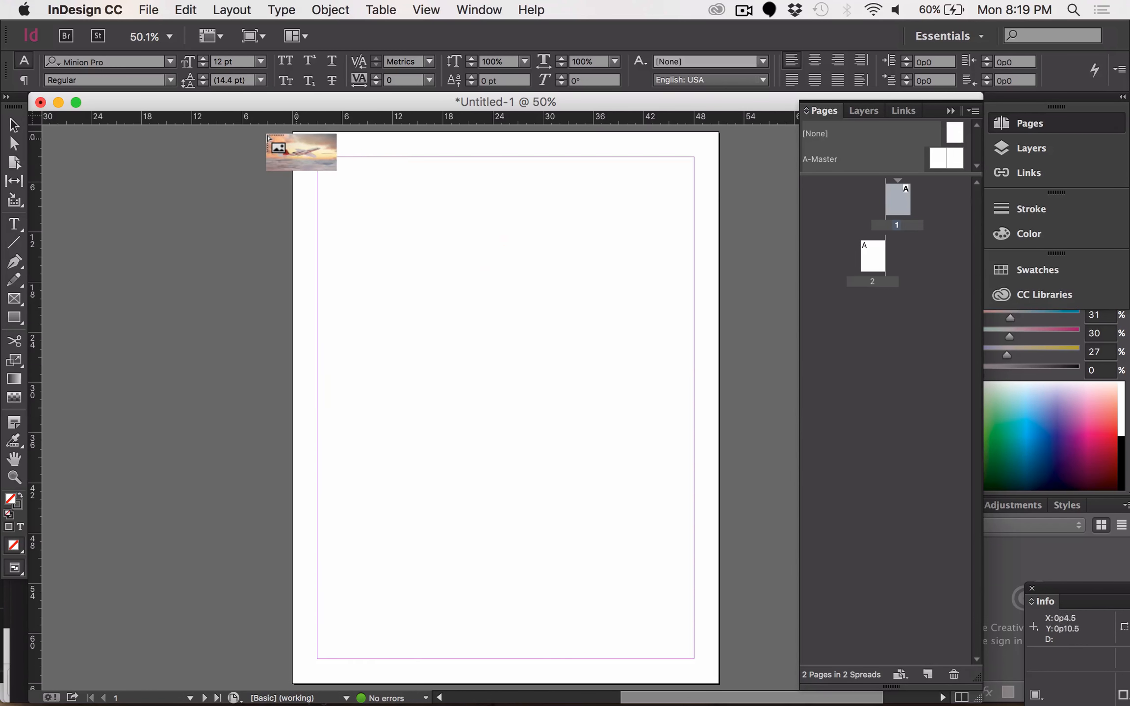
pyautogui.moveTo(292, 131); pyautogui.dragTo(719, 368)
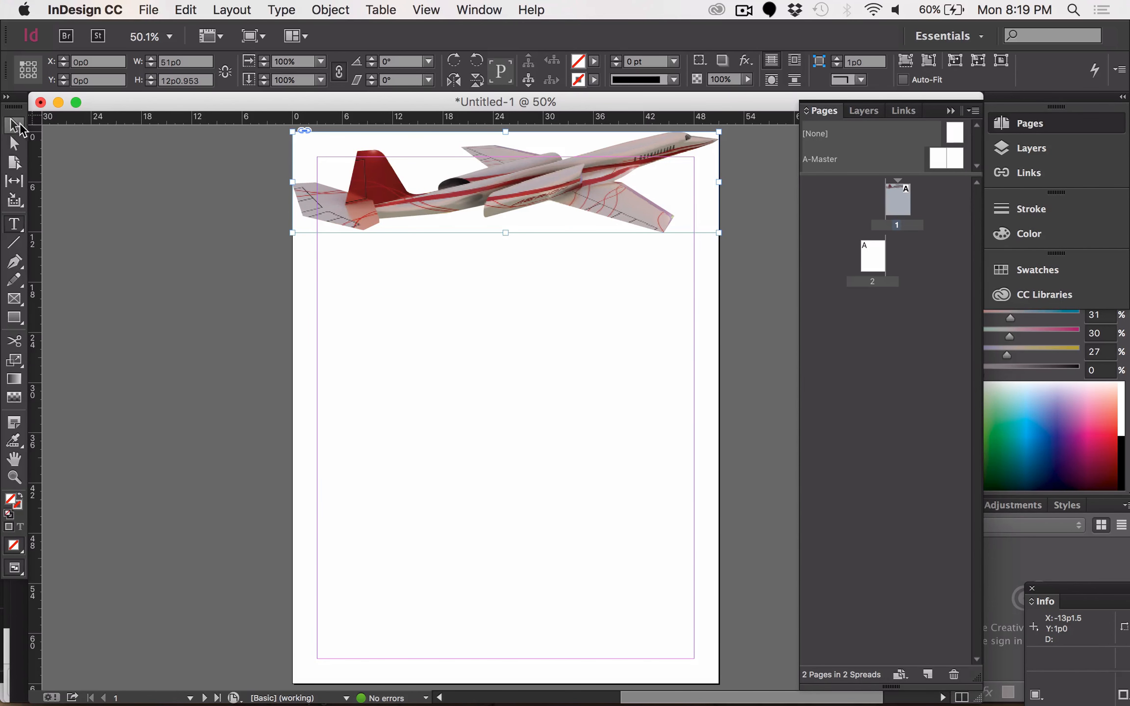
# Set the placed airplane image's clipping path type to None, with the preview turned on
pyautogui.click(347, 11)
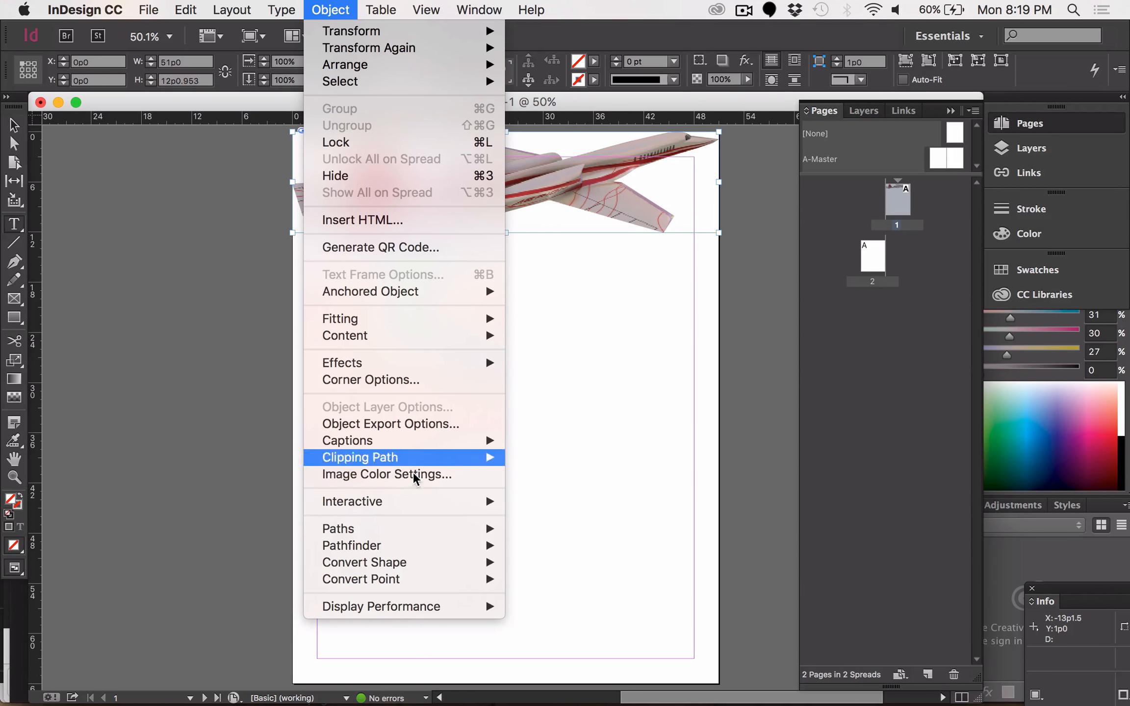
pyautogui.moveTo(416, 532)
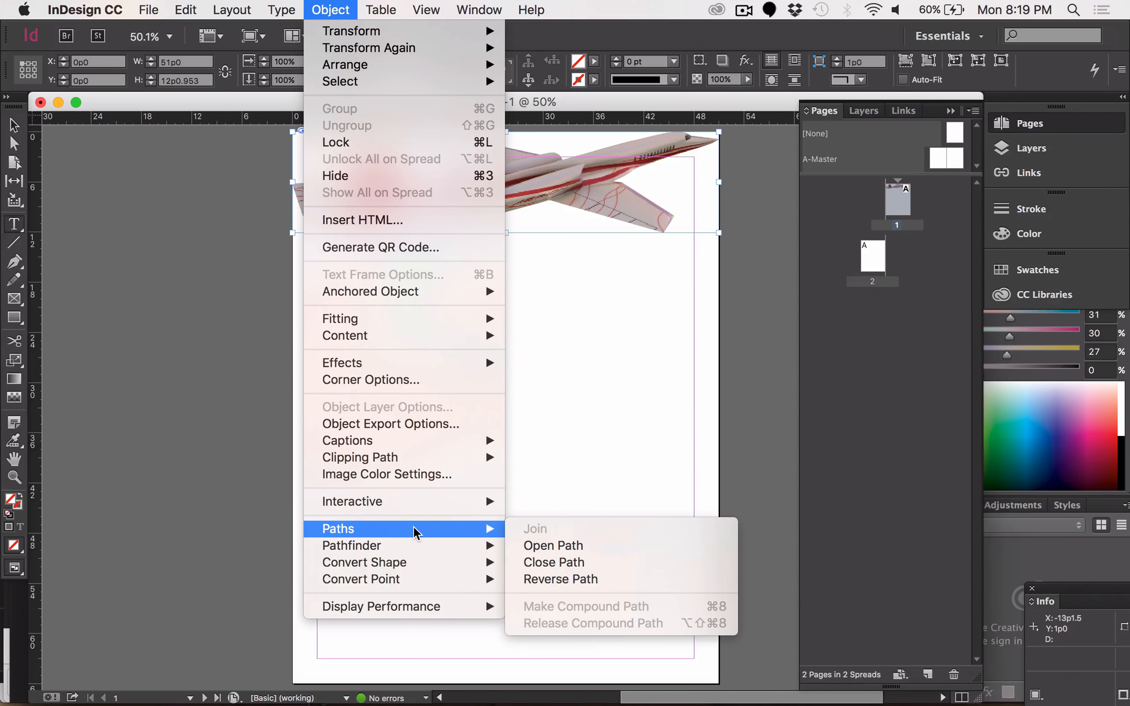
pyautogui.moveTo(402, 464)
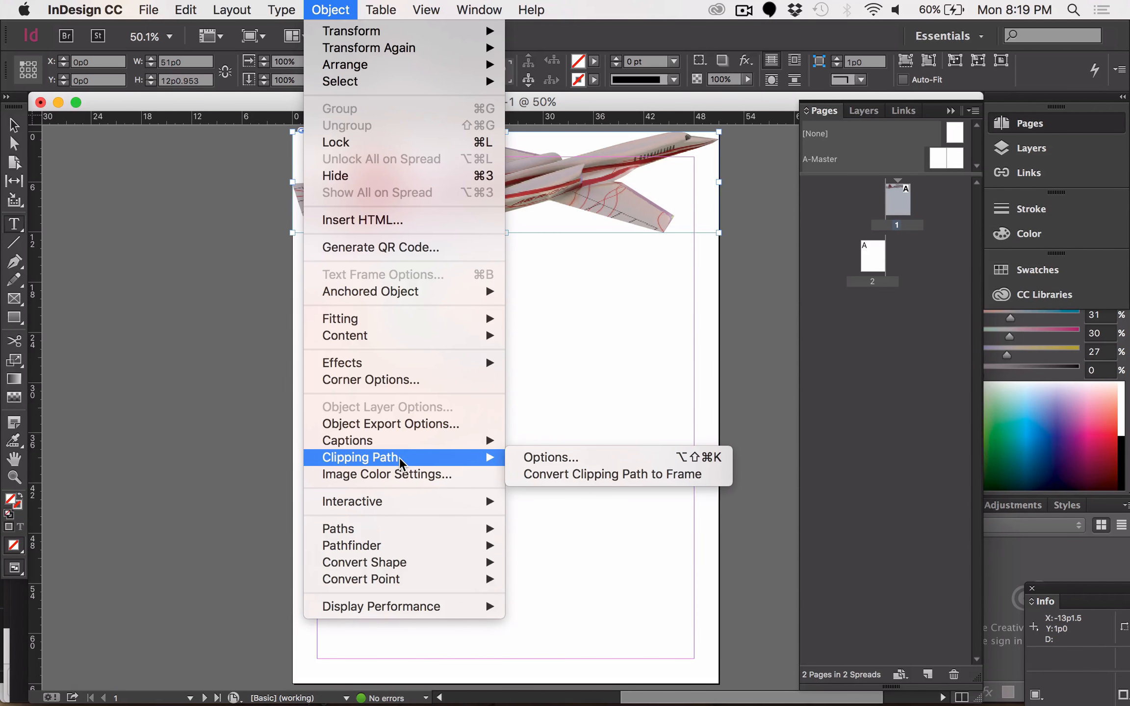
pyautogui.click(535, 463)
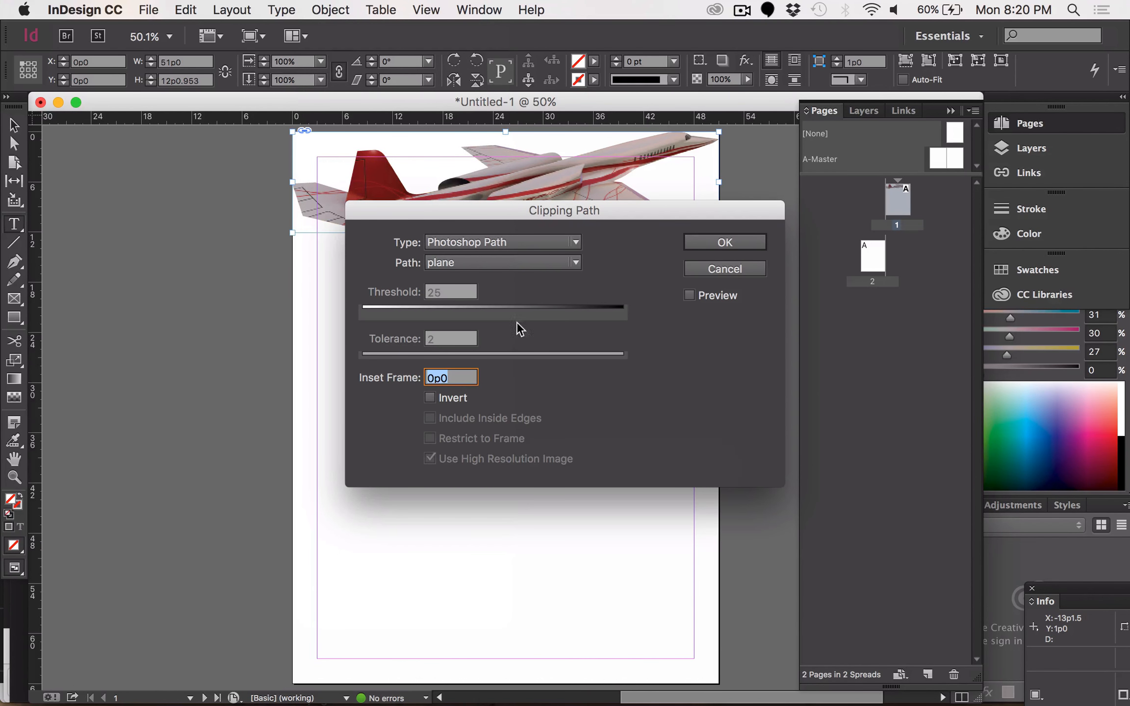
pyautogui.click(470, 242)
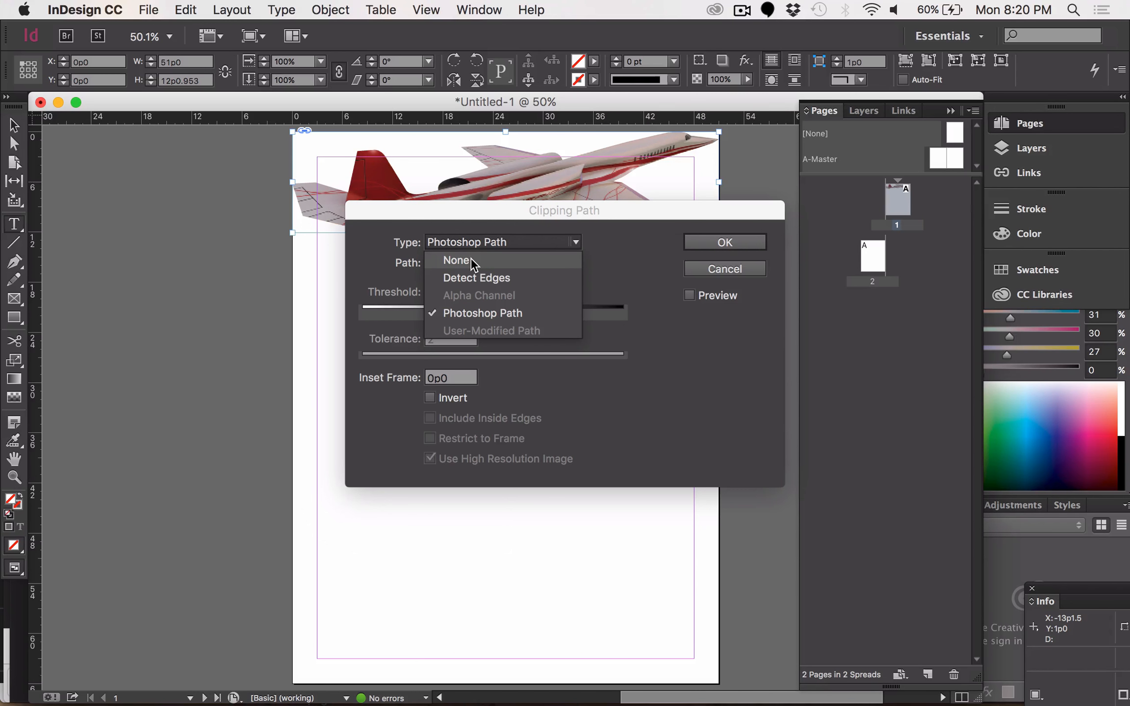
pyautogui.click(471, 260)
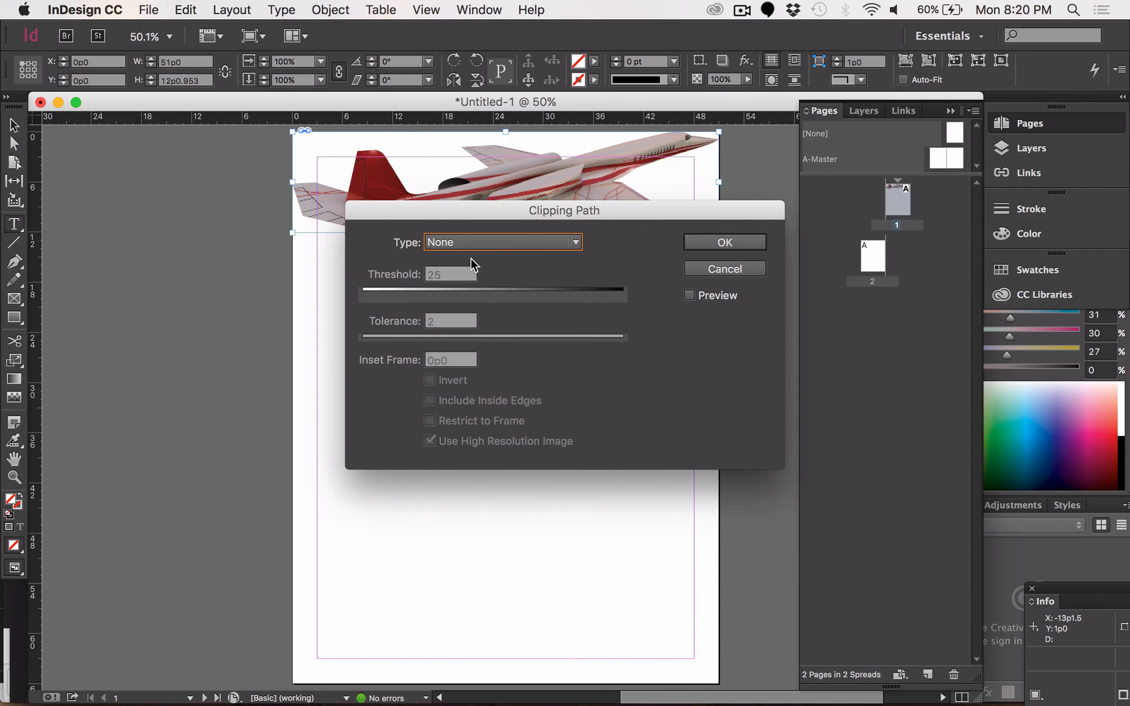
pyautogui.click(690, 295)
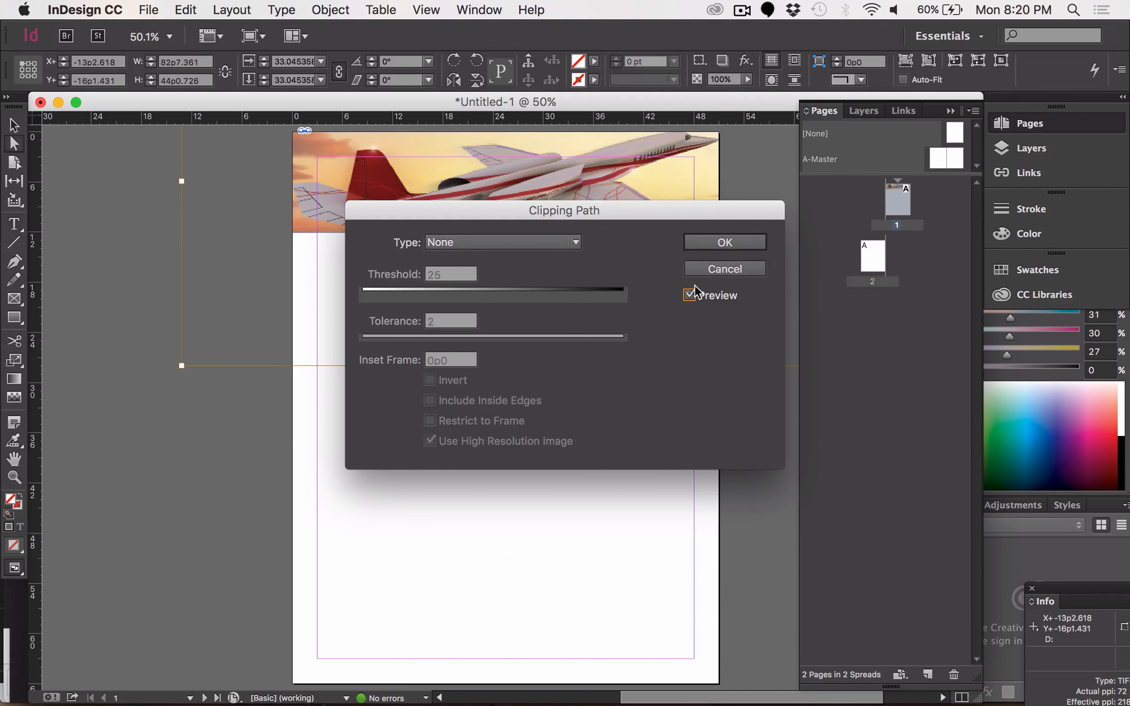
pyautogui.click(719, 244)
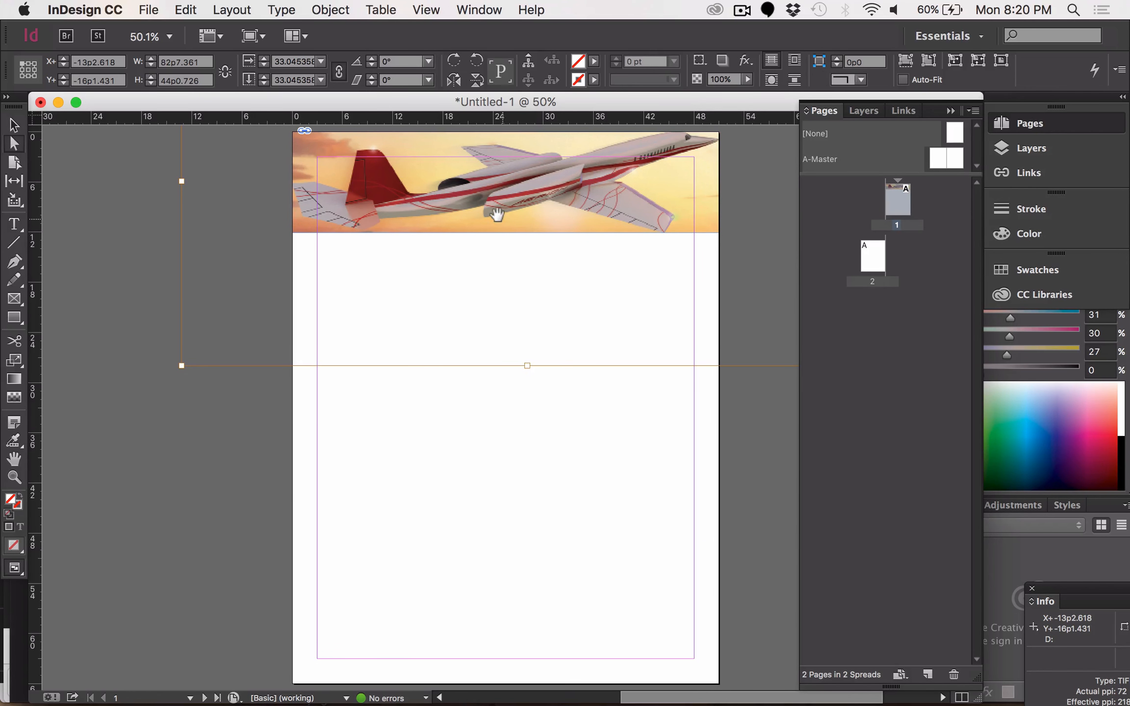
# Reposition the image inside its frame and fill the frame proportionally with it
pyautogui.moveTo(547, 197); pyautogui.dragTo(517, 246)
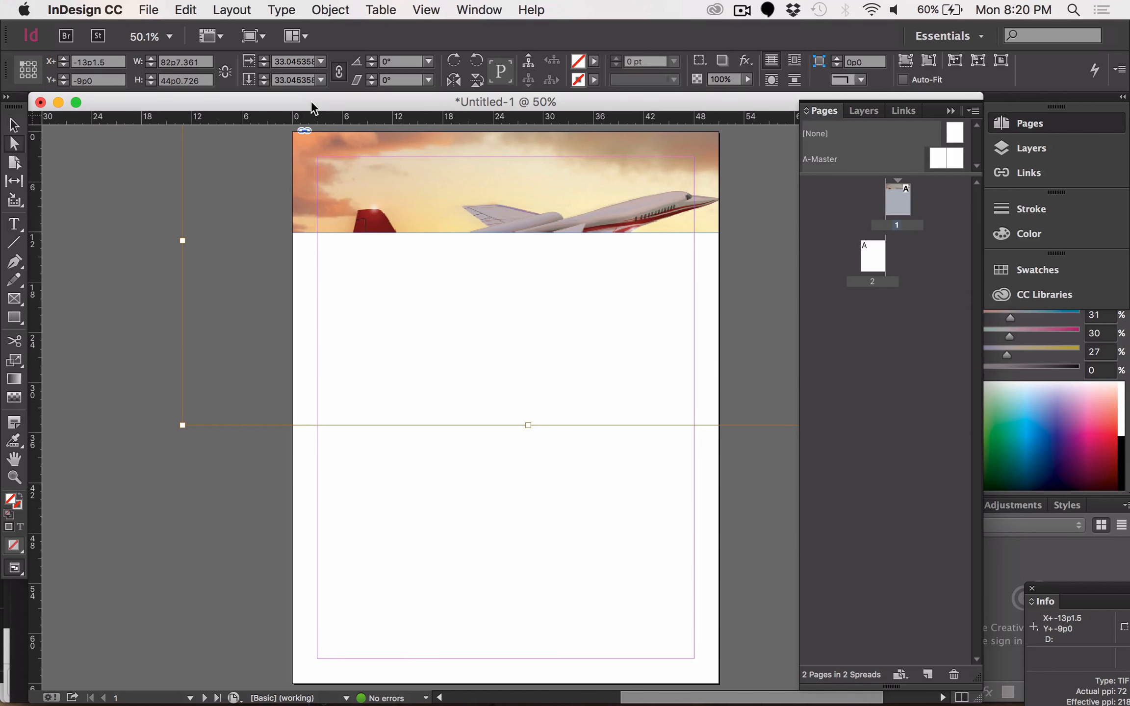
pyautogui.click(338, 11)
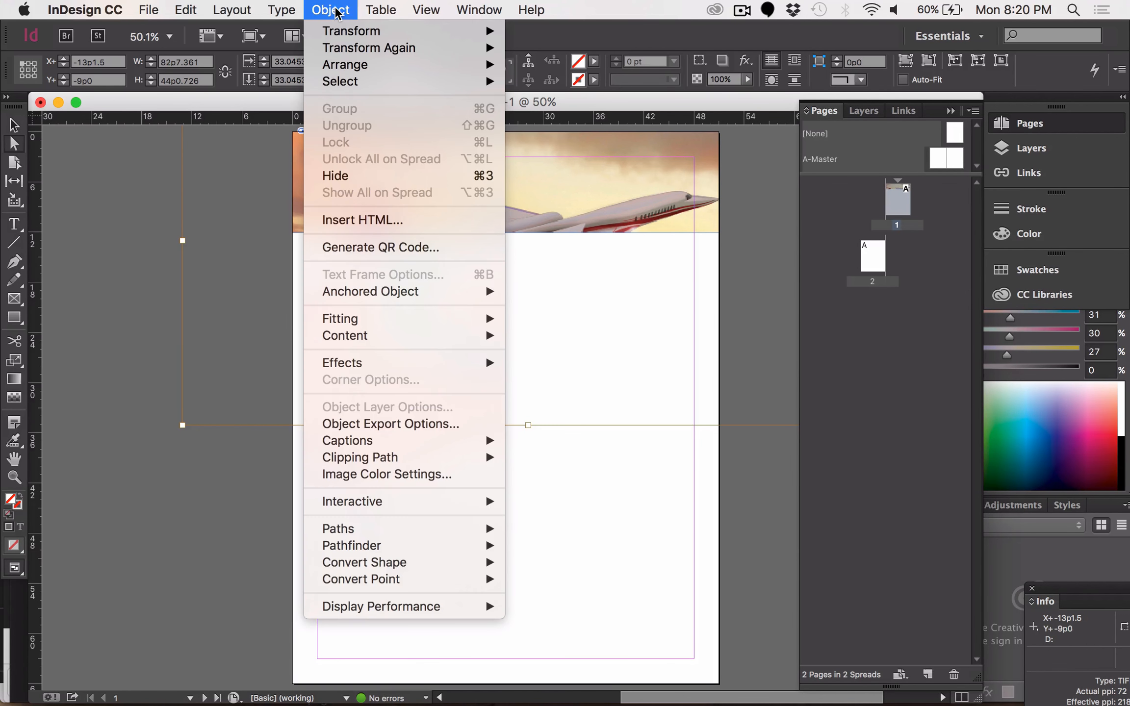
pyautogui.moveTo(356, 321)
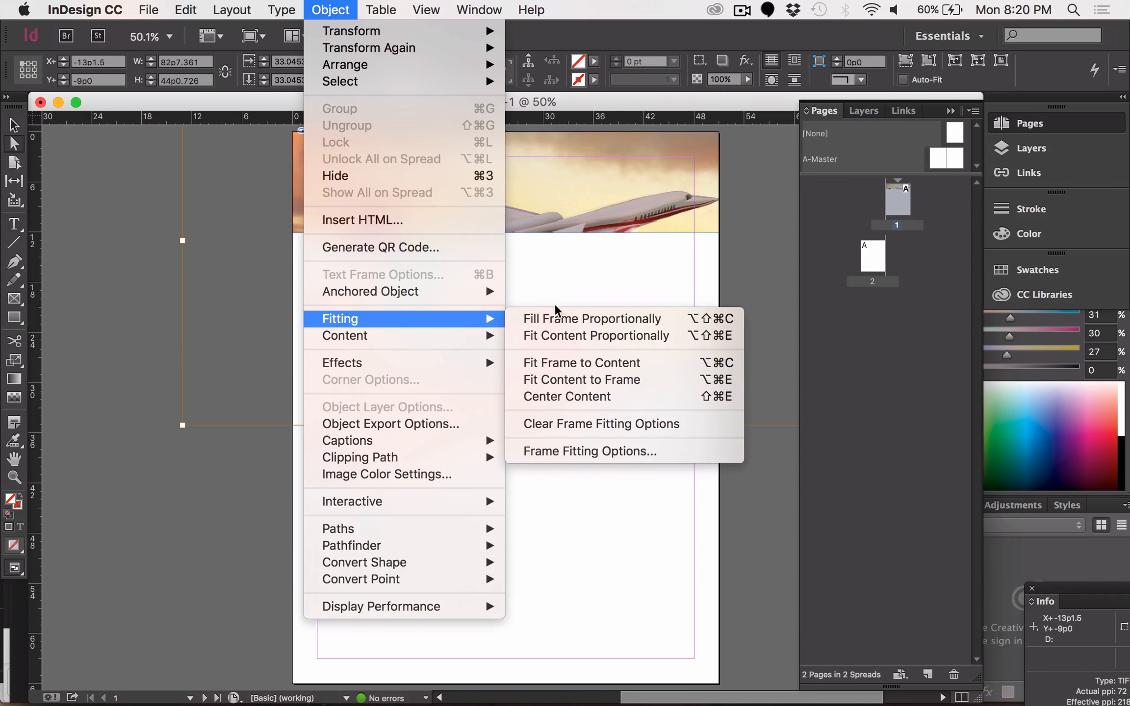
pyautogui.click(564, 318)
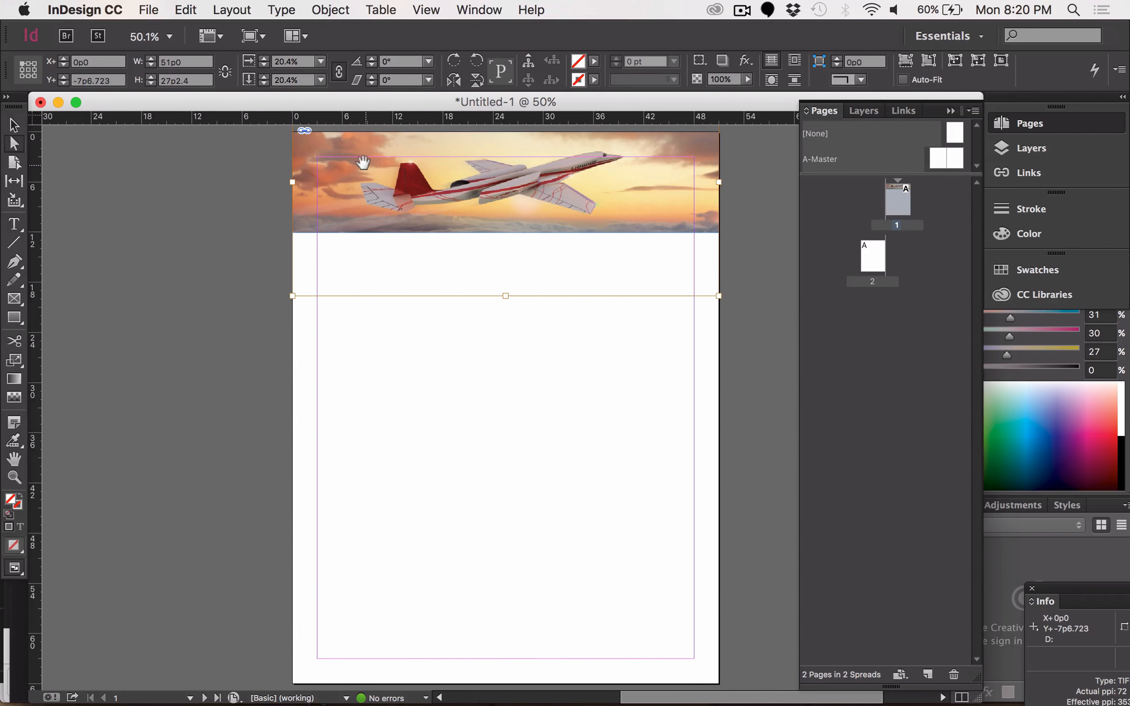
pyautogui.moveTo(365, 160); pyautogui.dragTo(365, 298)
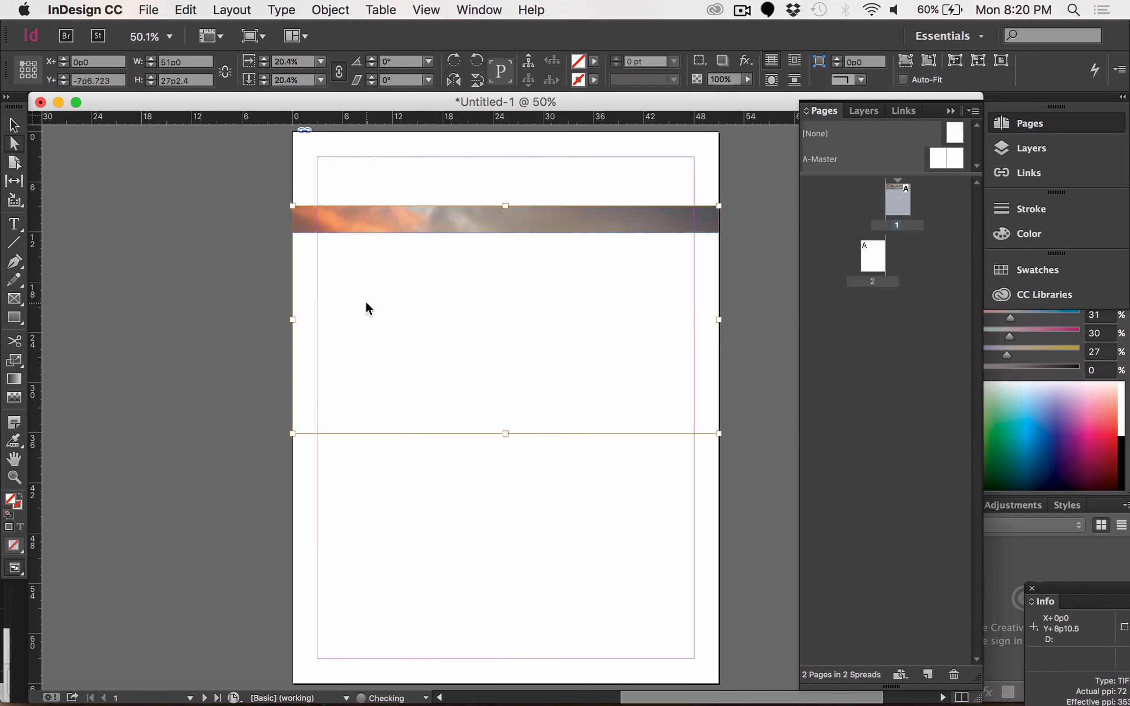
pyautogui.press('super+z')
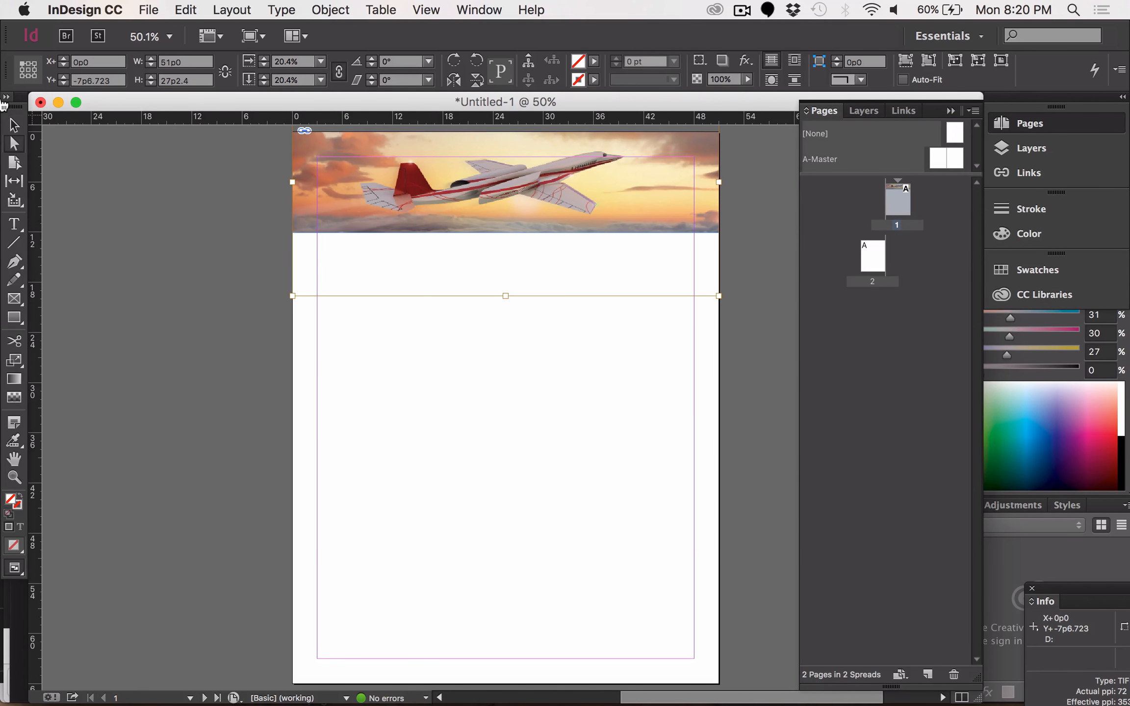
pyautogui.click(14, 126)
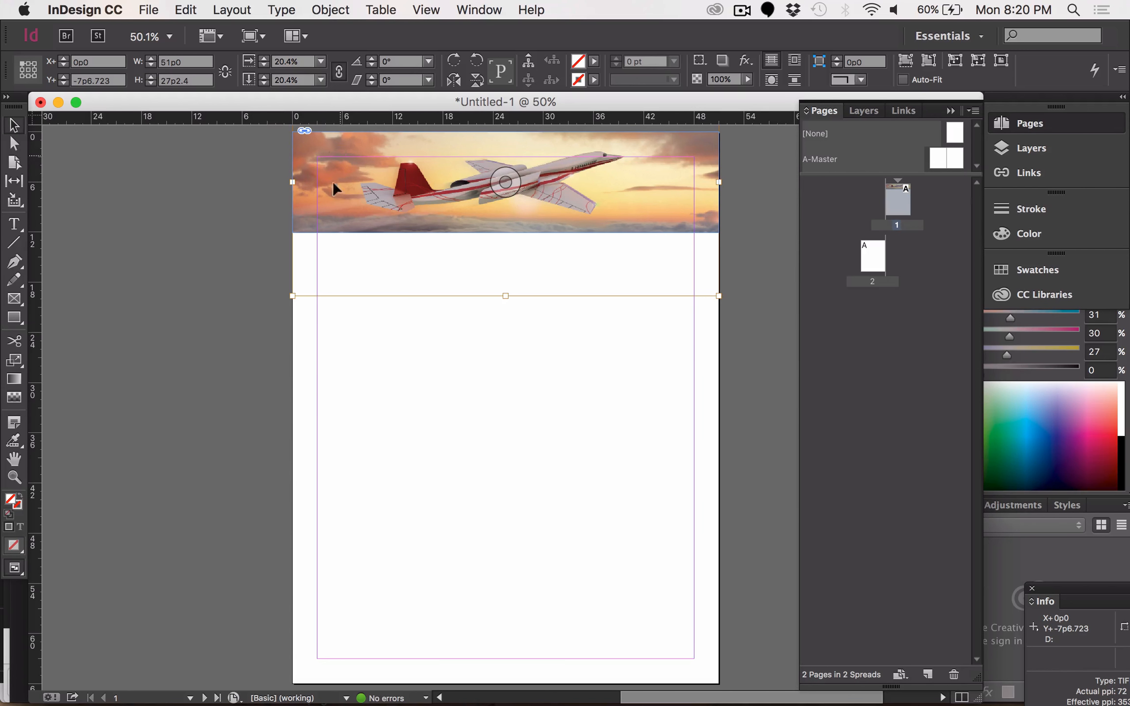
pyautogui.moveTo(333, 181); pyautogui.dragTo(316, 284)
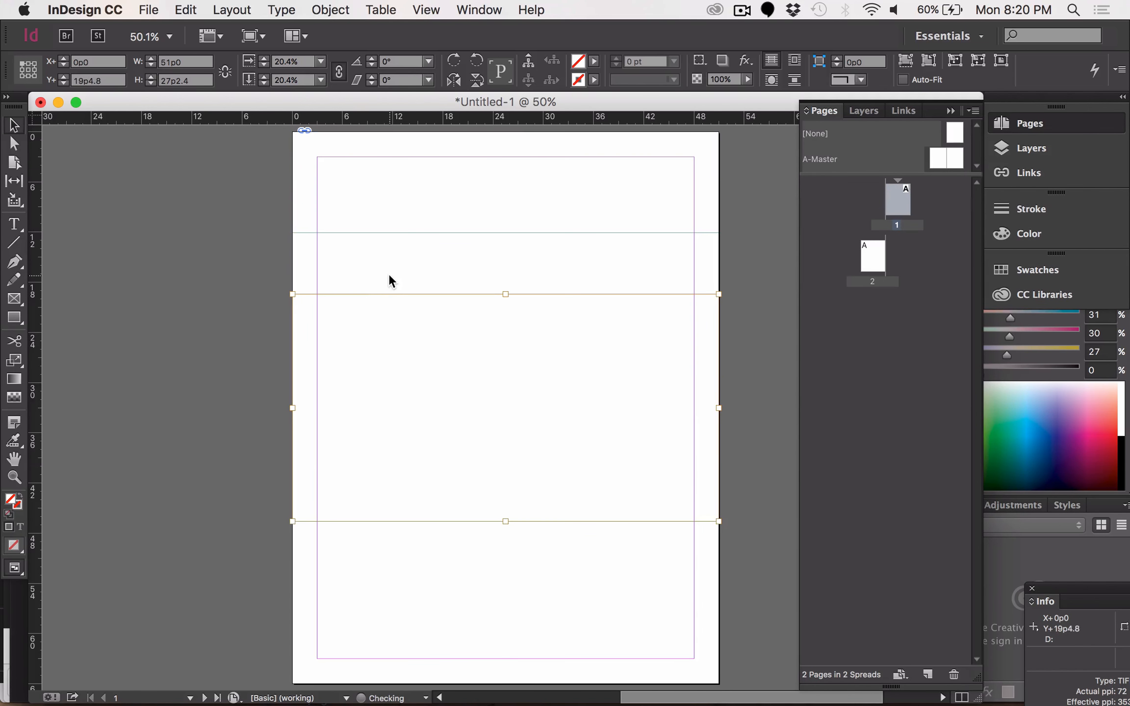
pyautogui.press('super+z')
# Move the image frame down page 1 to about Y 8p7.5 and shift the picture up inside it
pyautogui.click(225, 272)
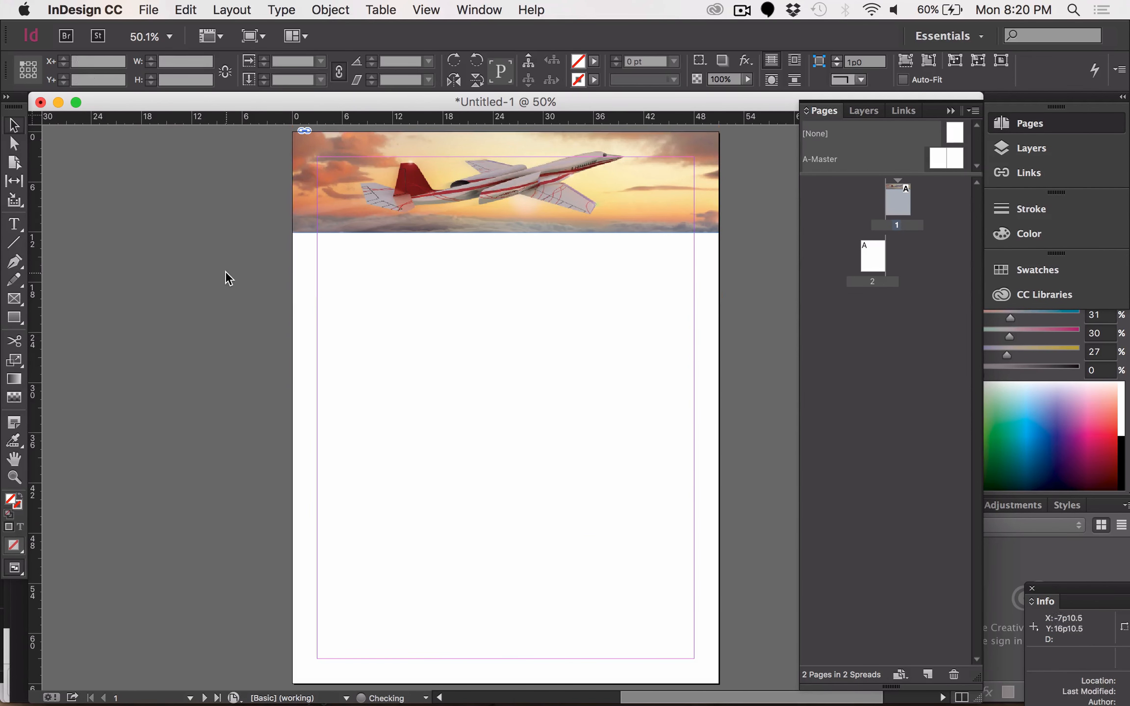
pyautogui.click(314, 188)
pyautogui.moveTo(316, 189); pyautogui.dragTo(296, 279)
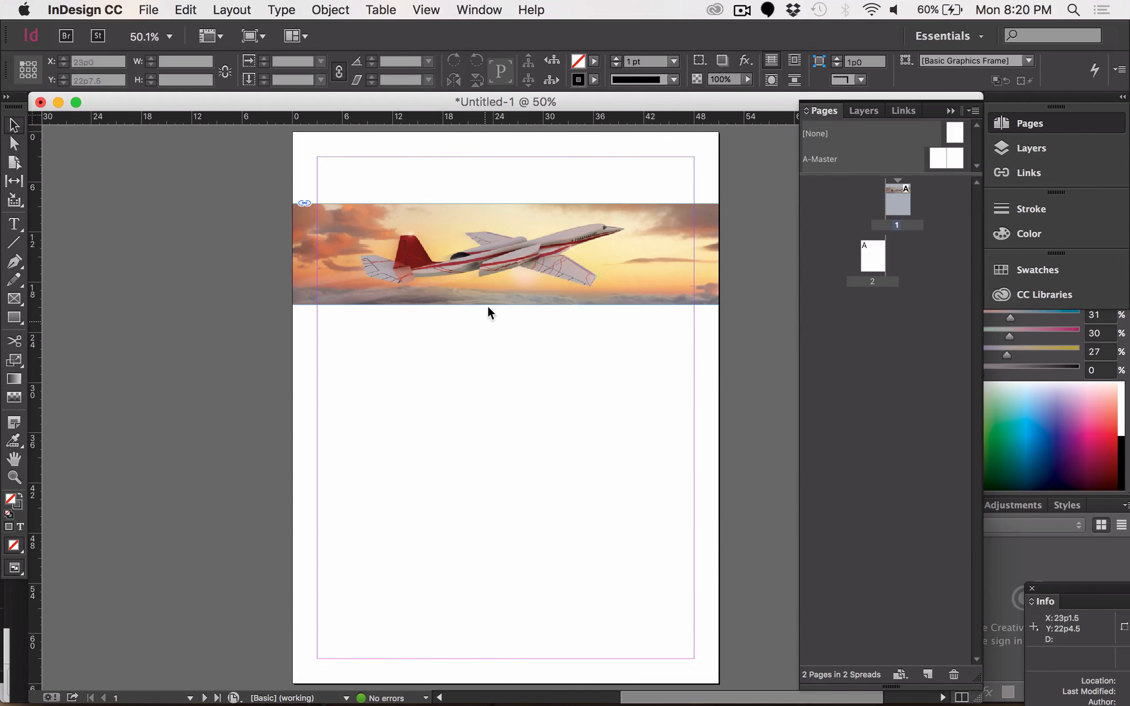
pyautogui.moveTo(504, 252); pyautogui.dragTo(481, 252)
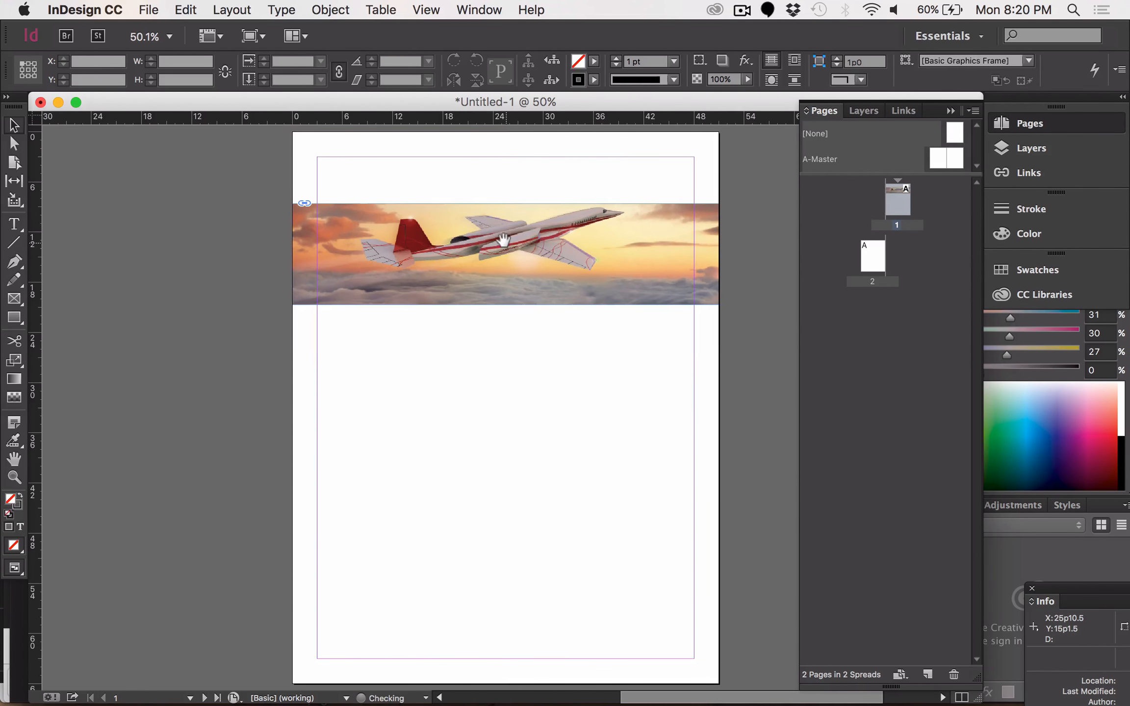
# Extend the image frame downward and upward so it starts at about Y 2p1.5 and is about 37p6 high
pyautogui.click(382, 250)
pyautogui.moveTo(506, 305); pyautogui.dragTo(508, 459)
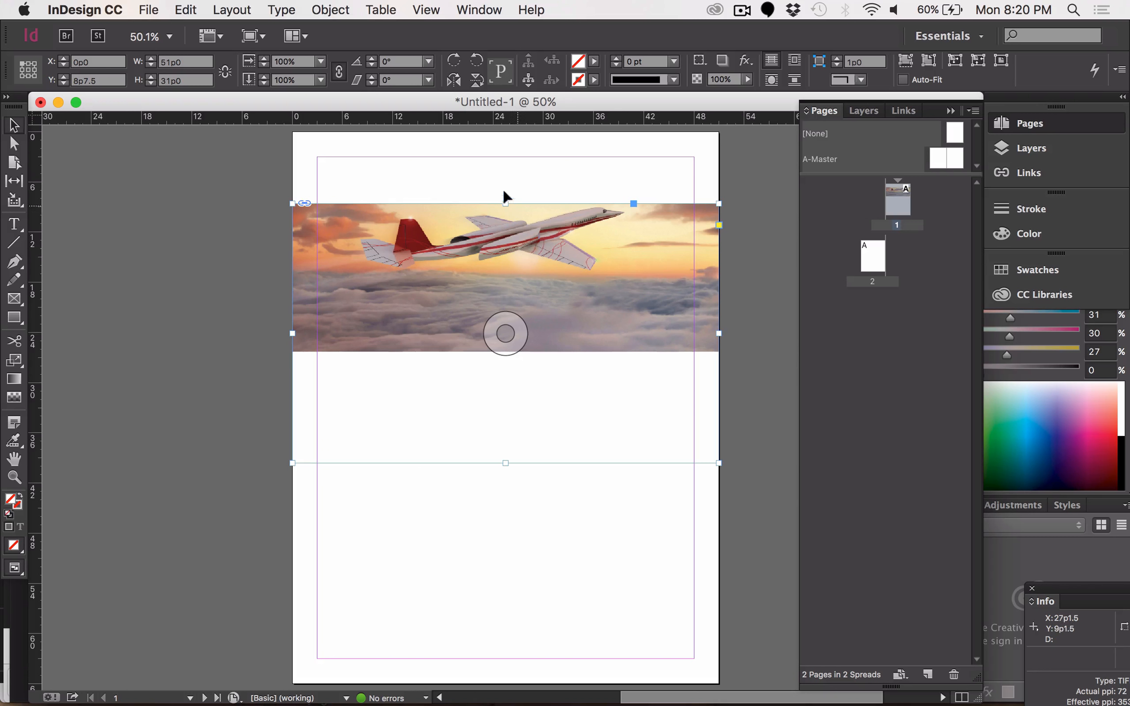
pyautogui.moveTo(505, 197); pyautogui.dragTo(477, 149)
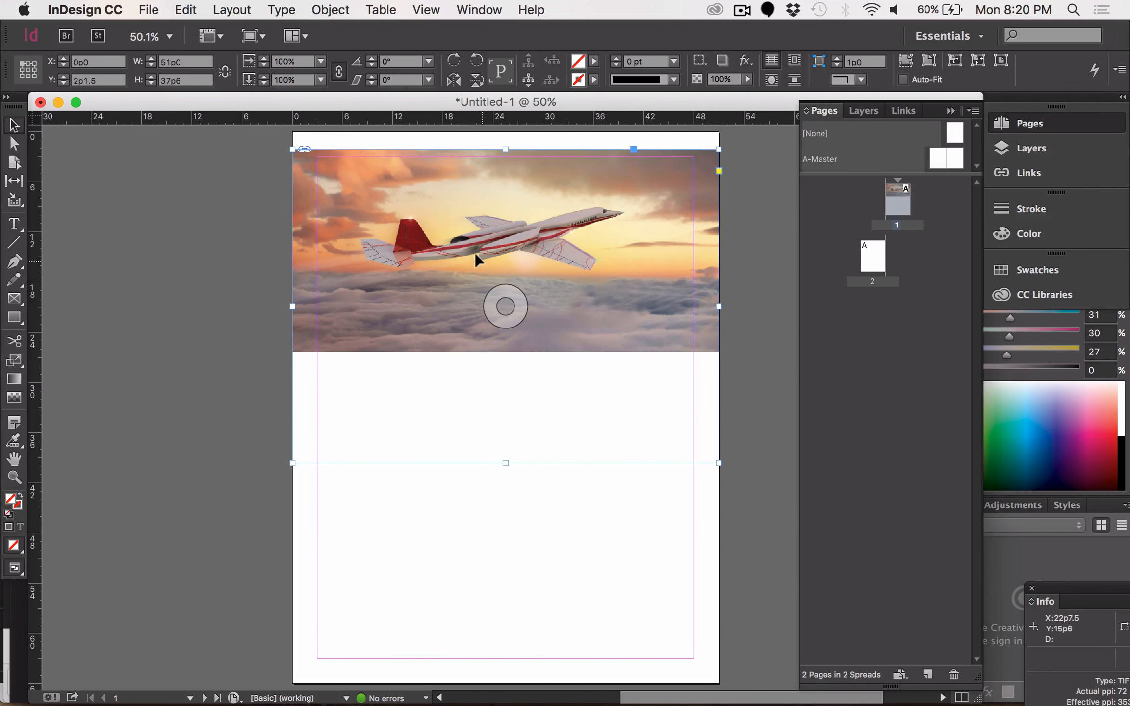
# Shift the picture inside the enlarged frame and fill the frame proportionally
pyautogui.moveTo(506, 306); pyautogui.dragTo(503, 324)
pyautogui.click(321, 11)
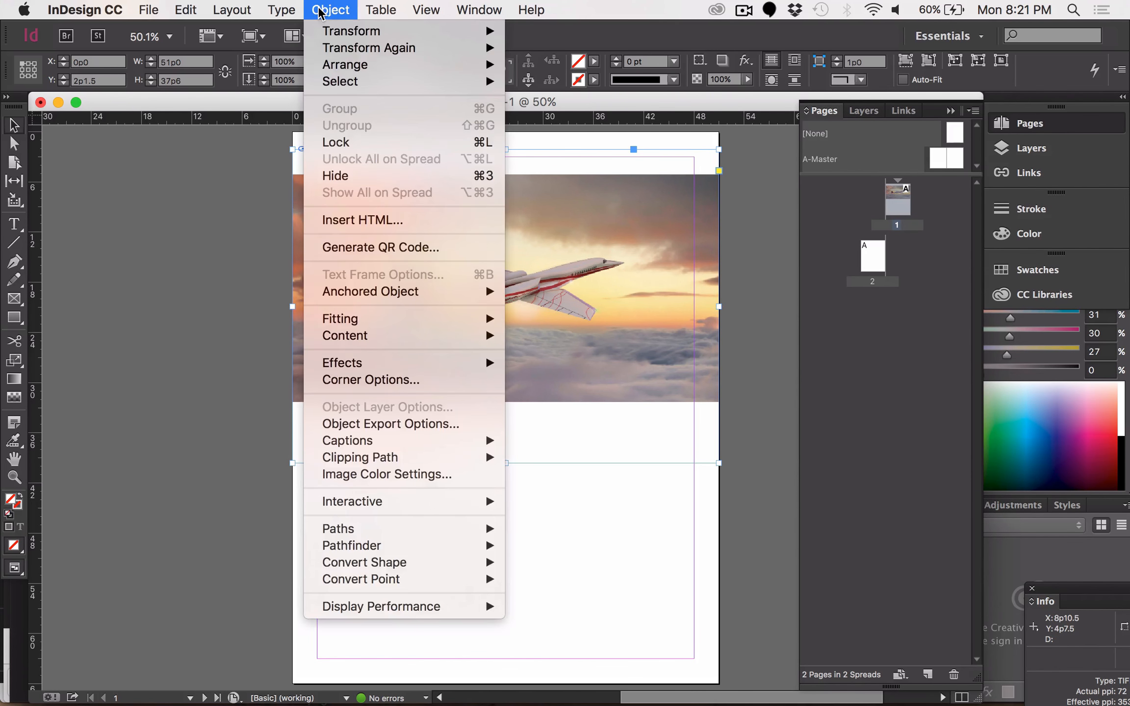
pyautogui.moveTo(378, 318)
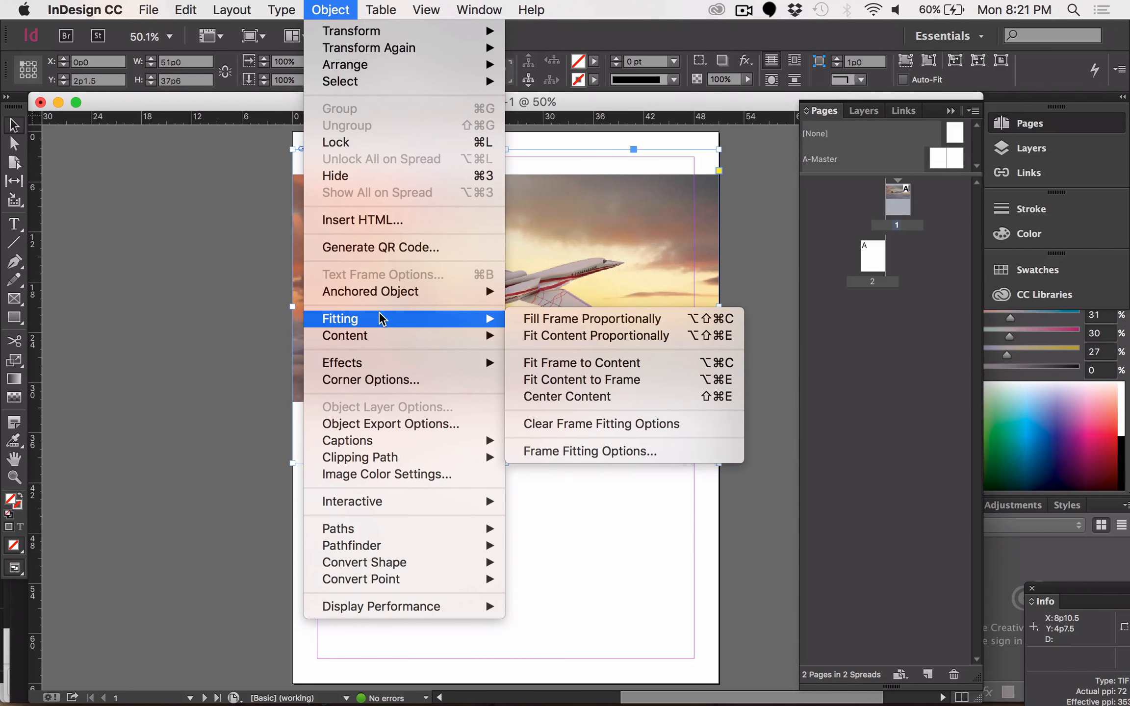
pyautogui.click(592, 320)
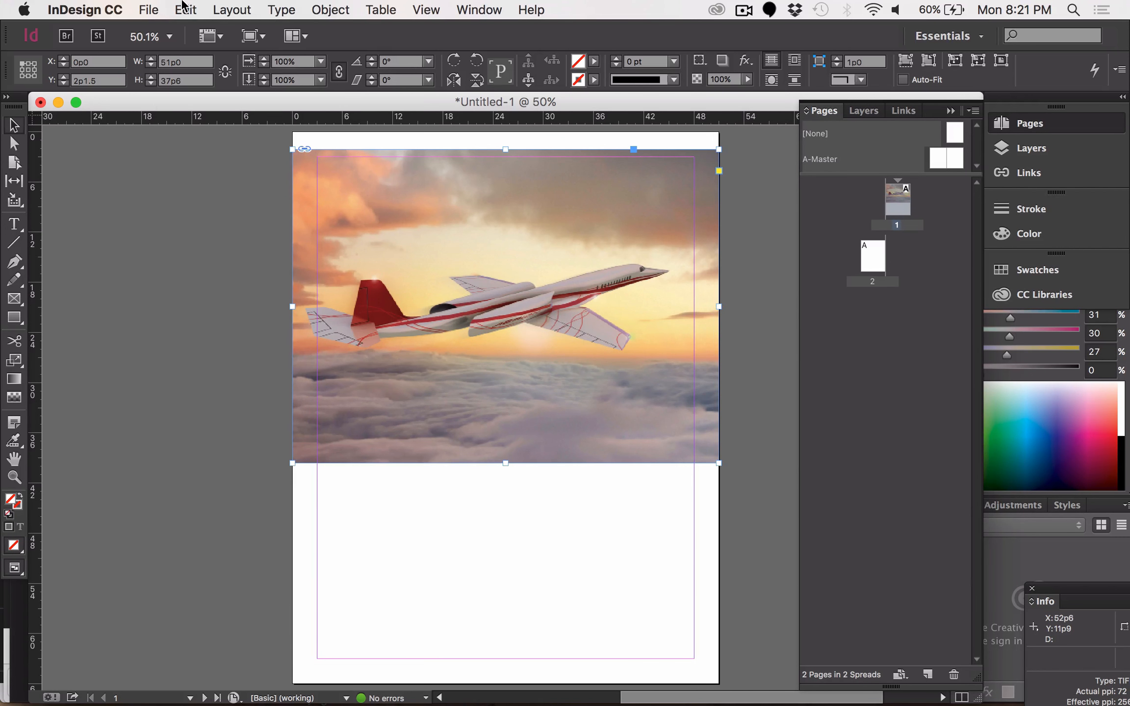
# Copy the framed airplane image from page 1 and paste it onto page 2
pyautogui.click(184, 6)
pyautogui.click(199, 91)
pyautogui.doubleClick(877, 255)
pyautogui.press('super+v')
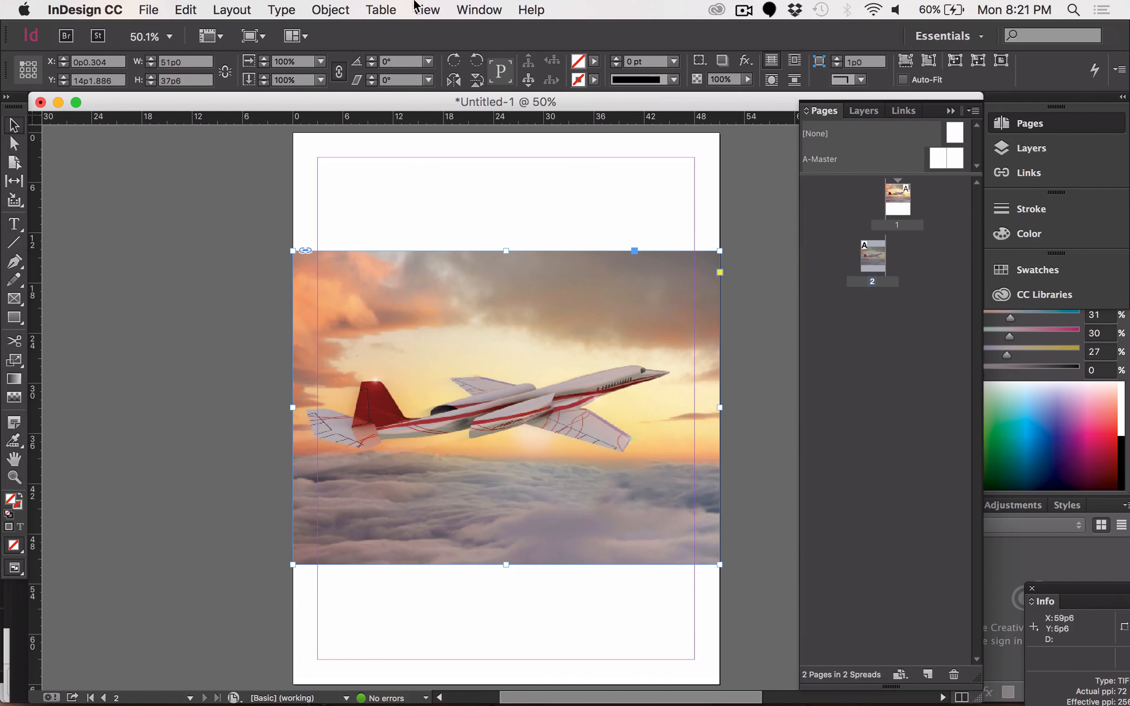
# Clip the airplane image on page 2 with the Photoshop Path named "plane"
pyautogui.click(330, 8)
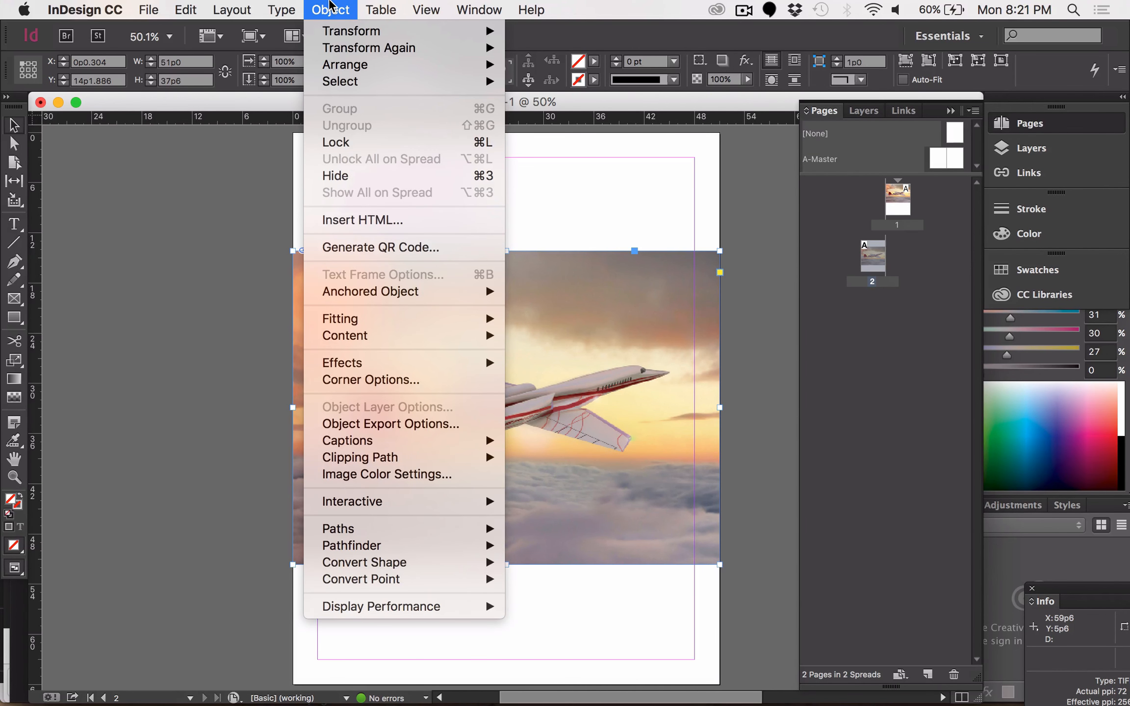
pyautogui.moveTo(480, 457)
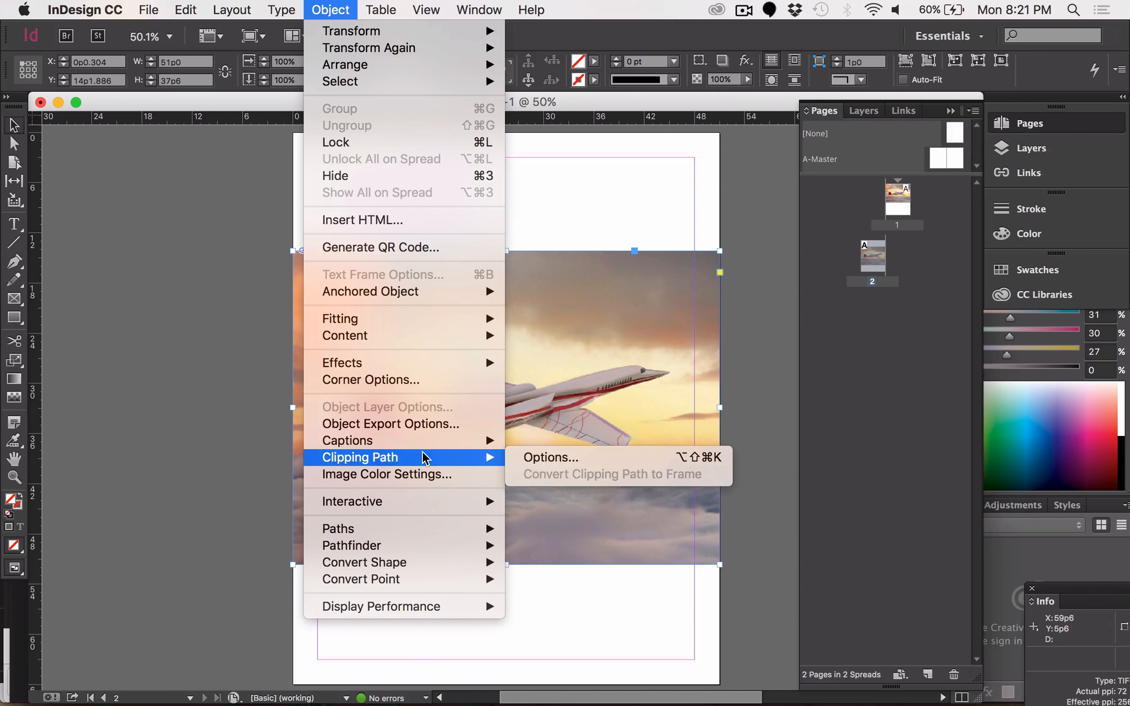
pyautogui.click(599, 457)
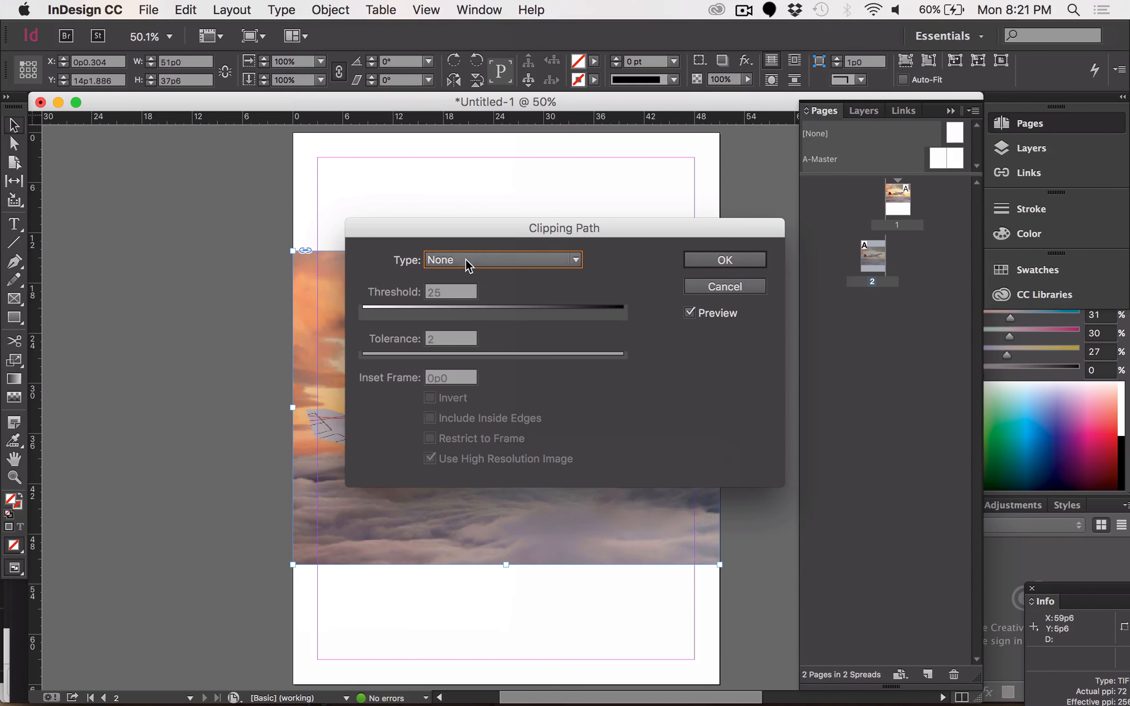
pyautogui.click(465, 259)
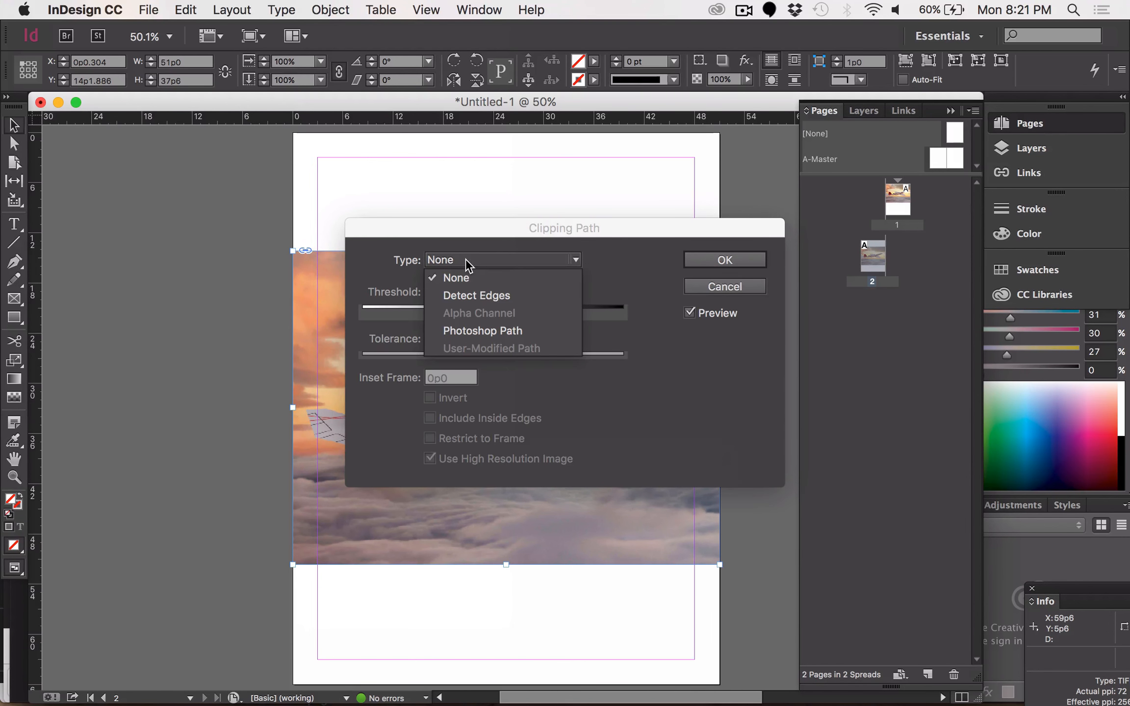
pyautogui.click(480, 330)
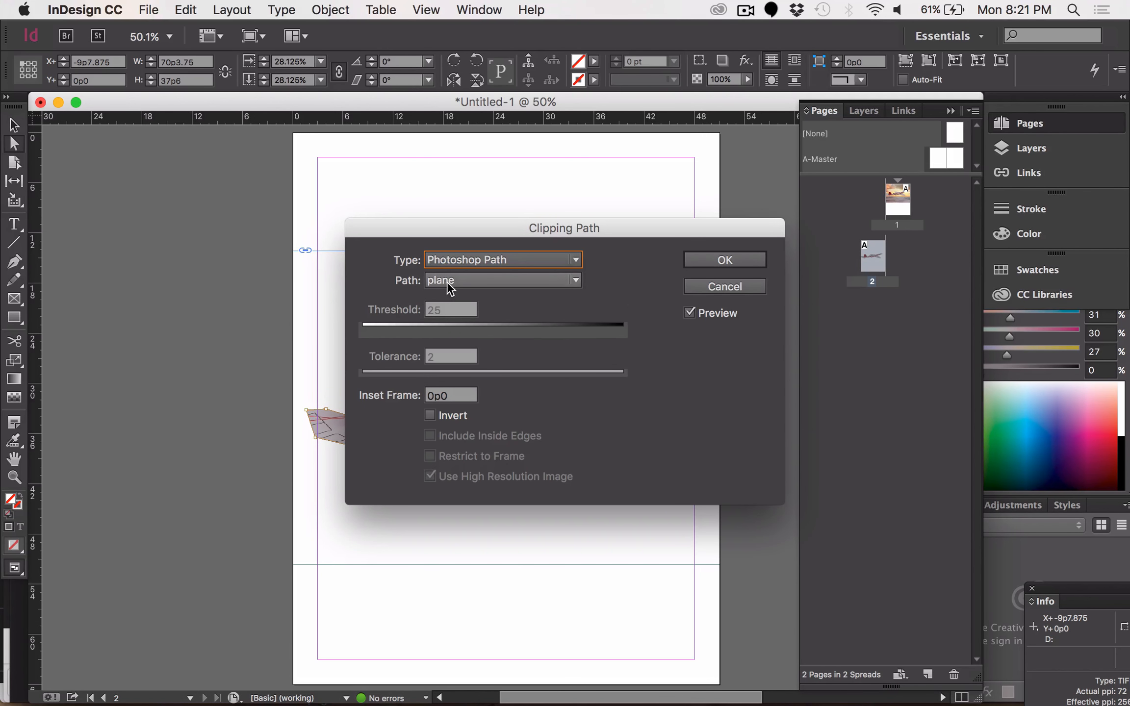
pyautogui.click(714, 258)
pyautogui.click(713, 257)
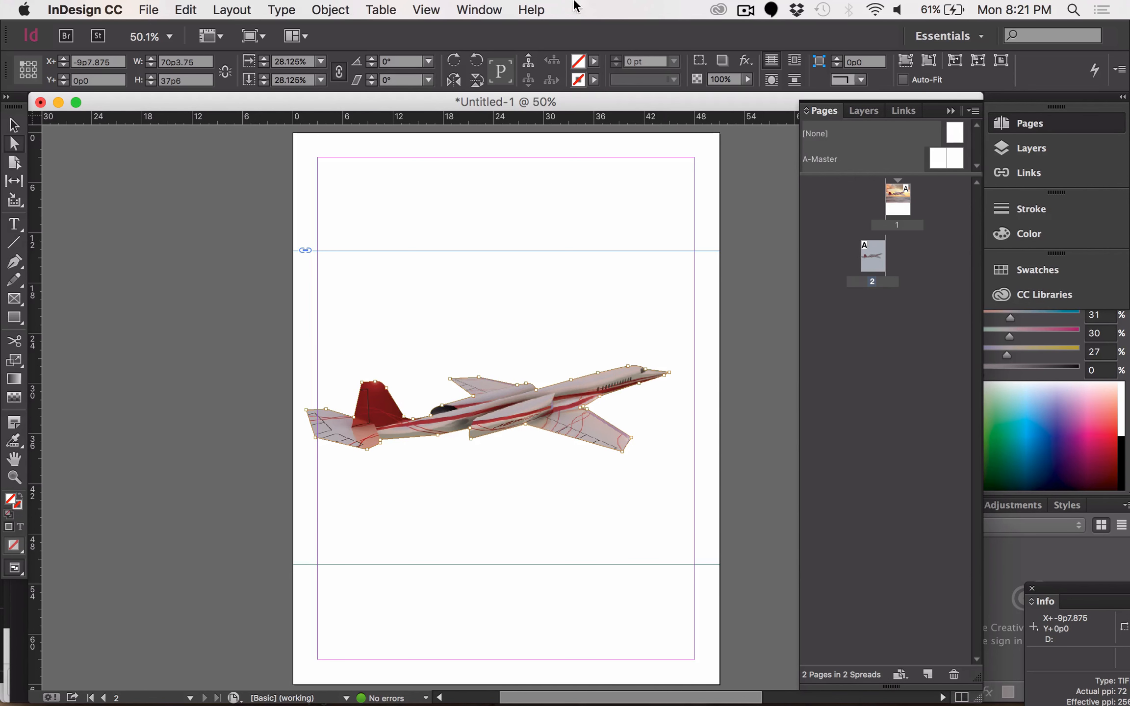
# Inspect the link information of clip_plane.tif on page 2 and review its available clipping path types and paths without applying changes
pyautogui.click(479, 8)
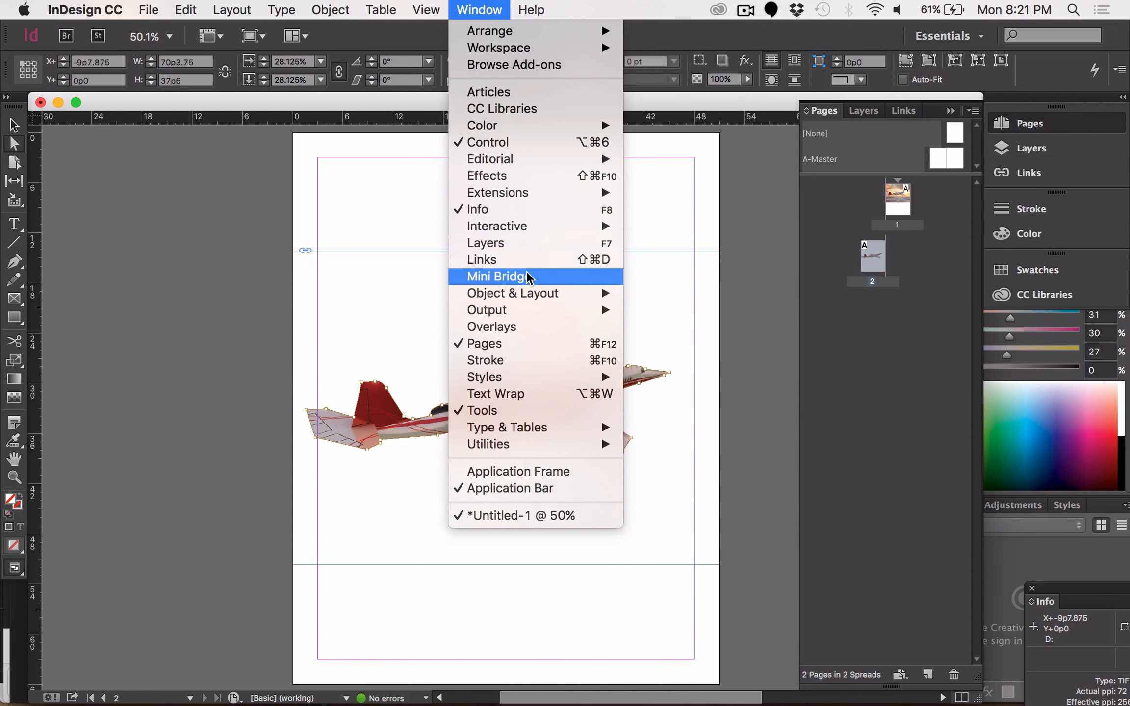
pyautogui.click(537, 259)
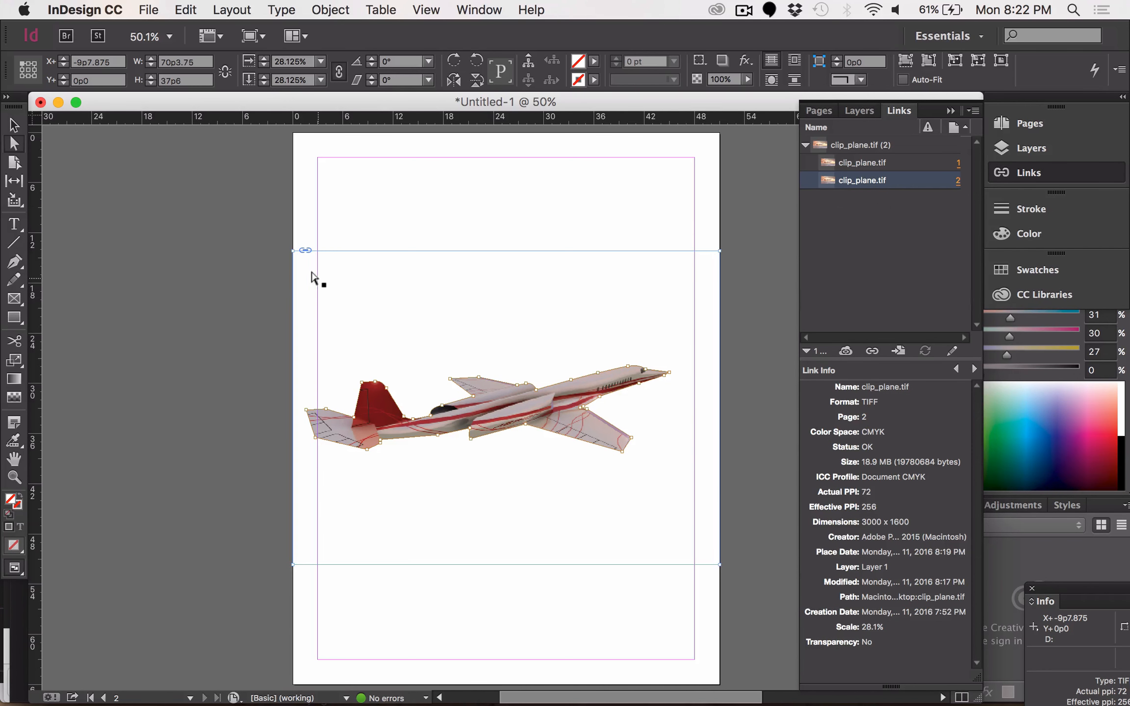
pyautogui.click(330, 10)
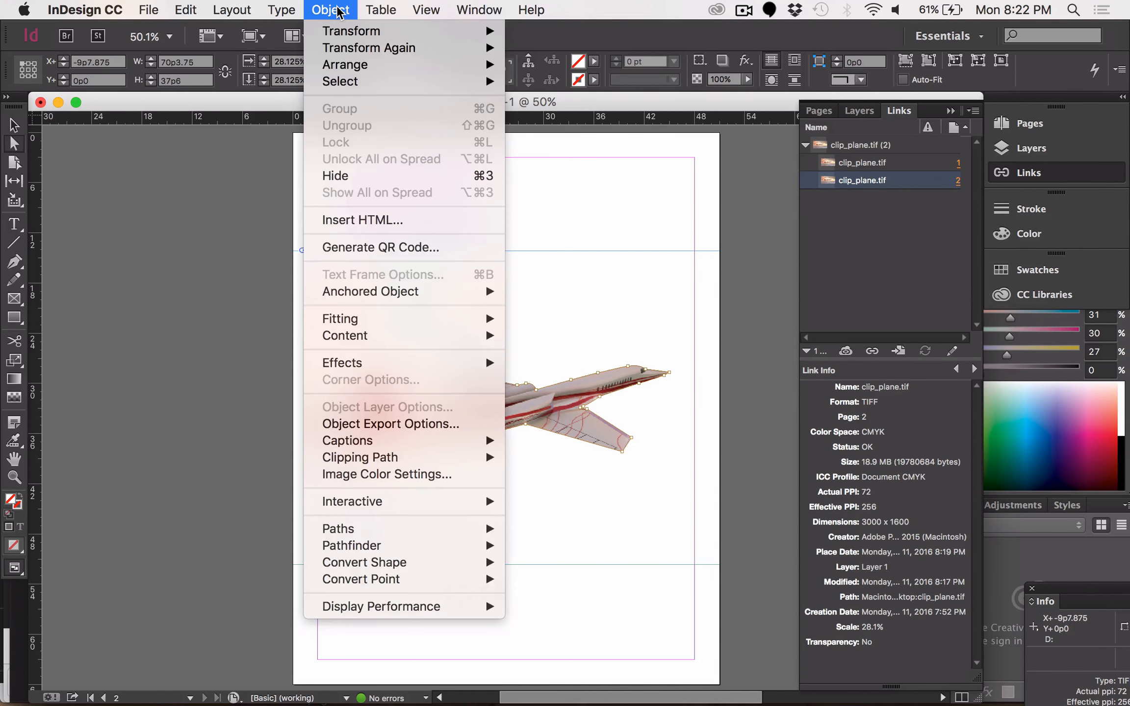
pyautogui.moveTo(420, 459)
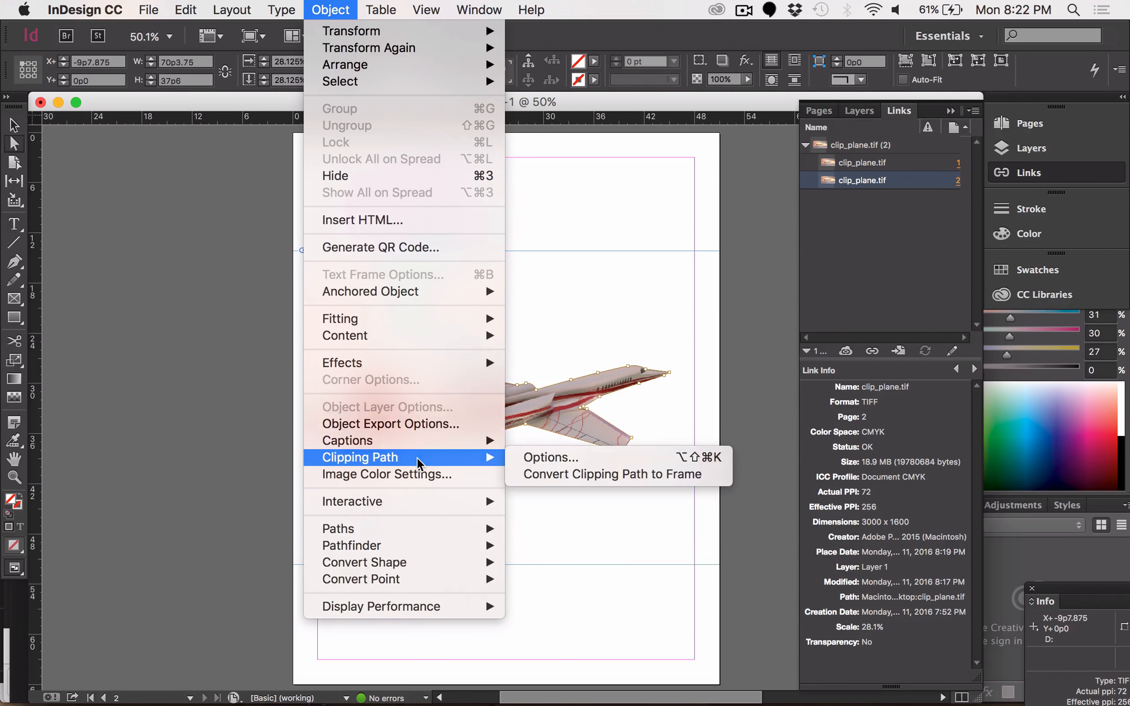
pyautogui.click(587, 462)
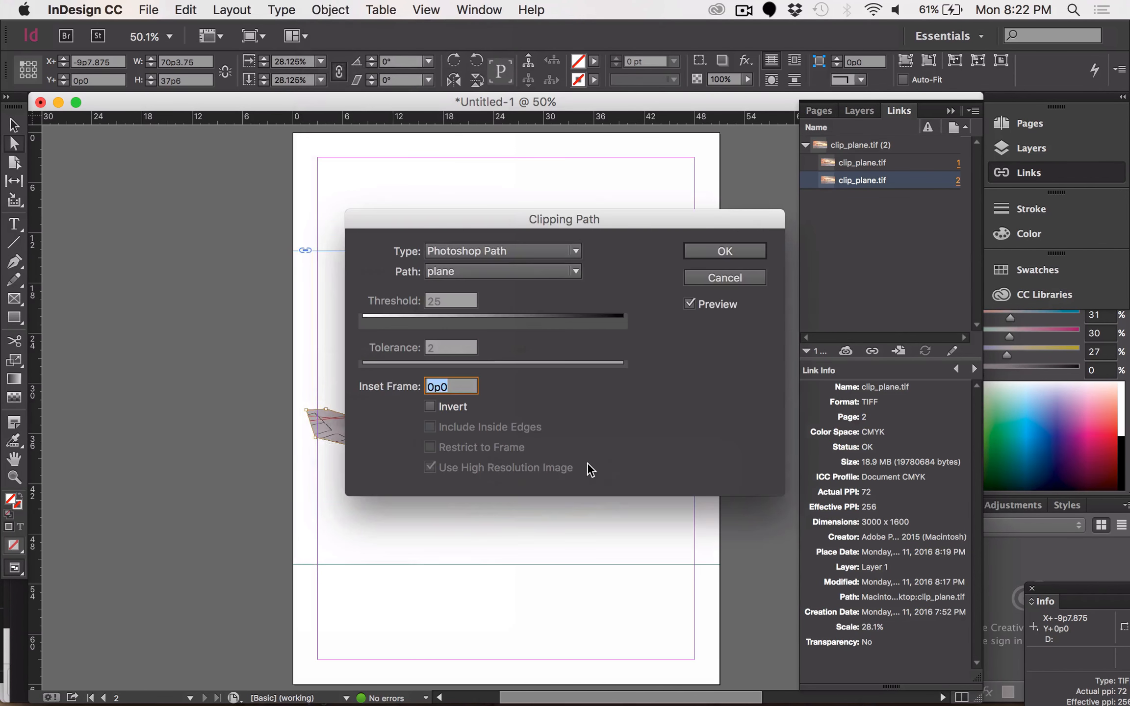
pyautogui.click(445, 271)
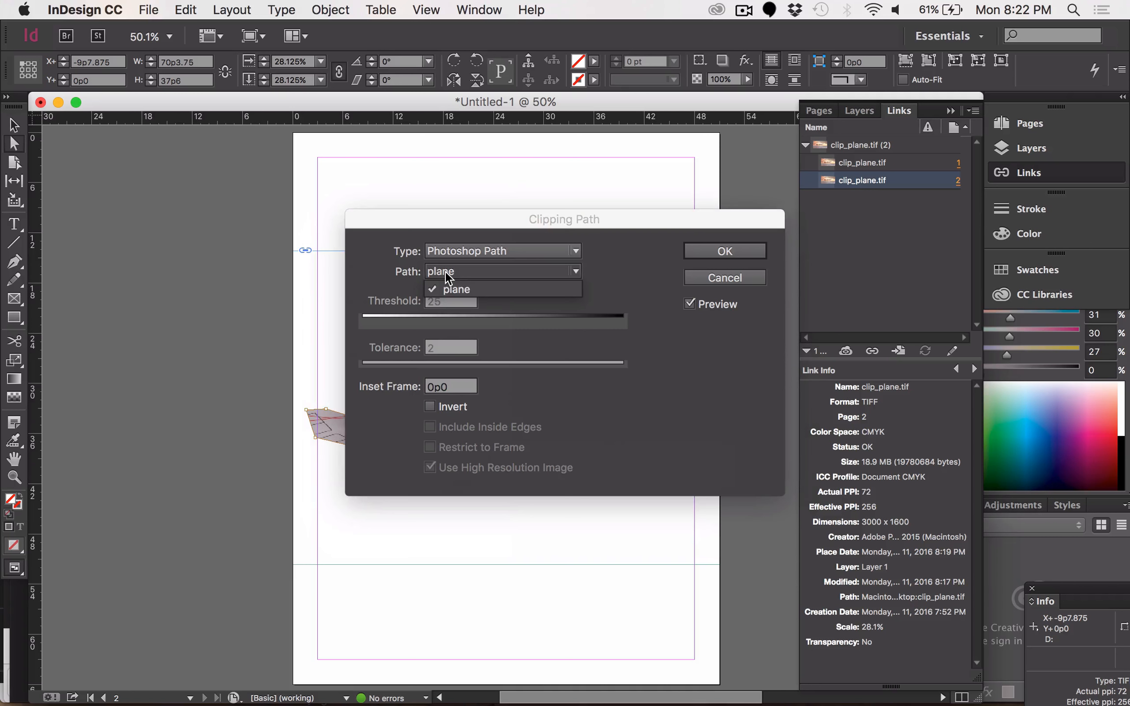
pyautogui.click(453, 253)
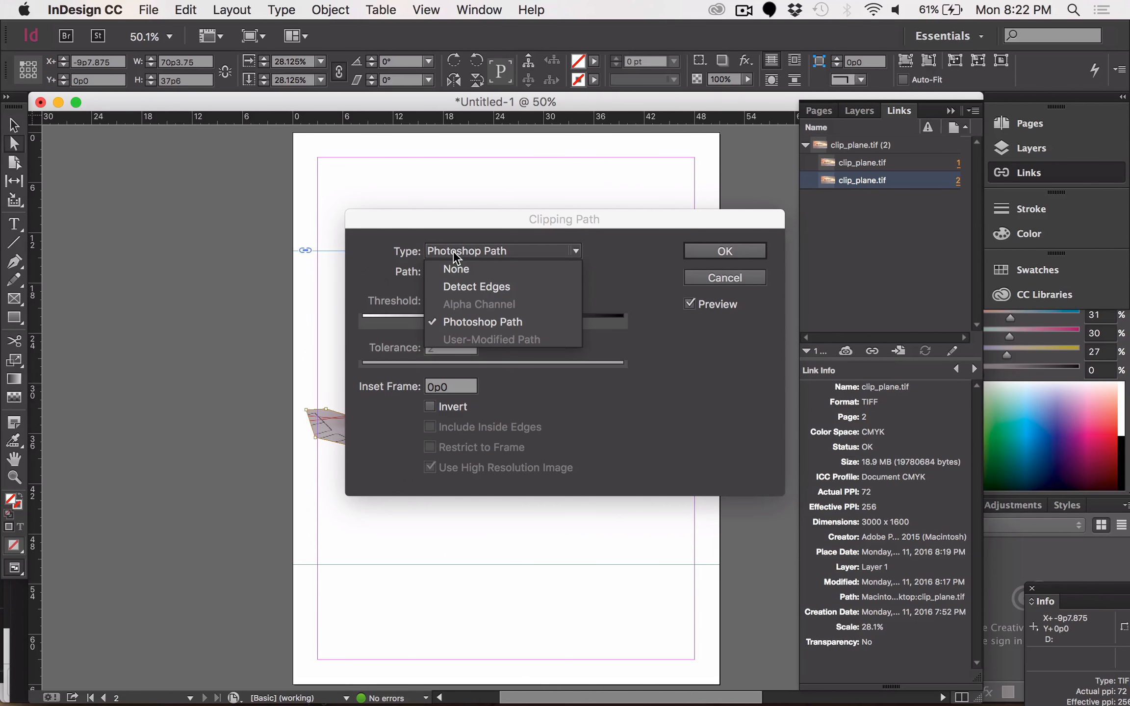
pyautogui.click(729, 404)
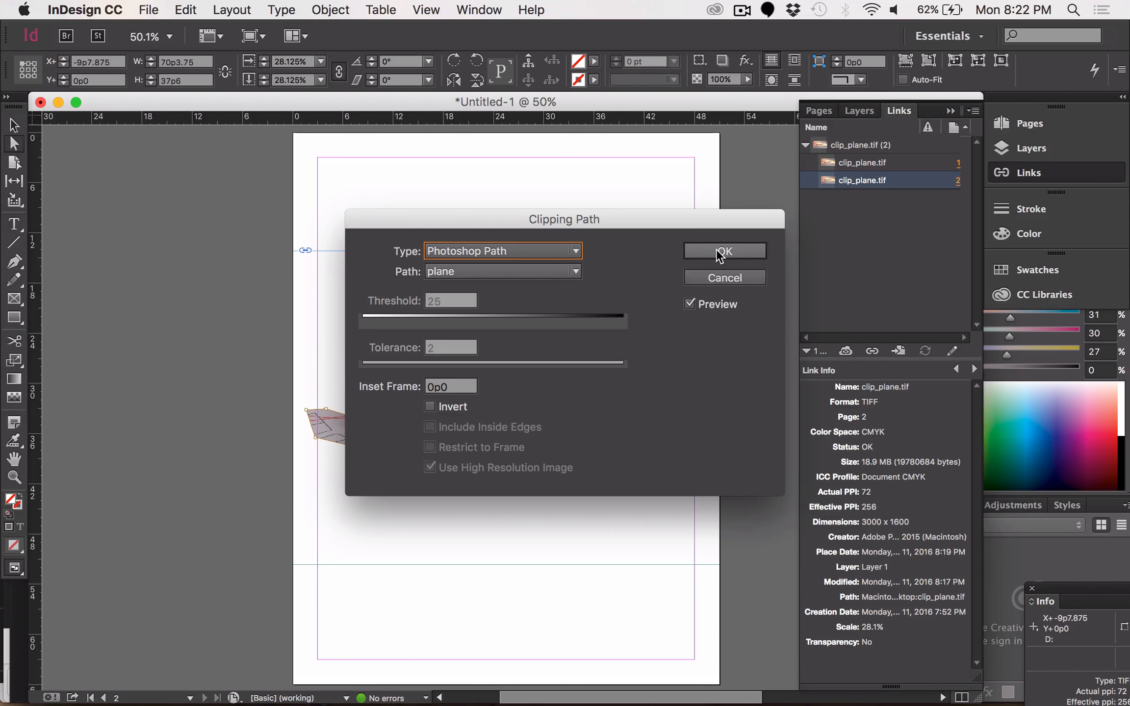
pyautogui.click(721, 281)
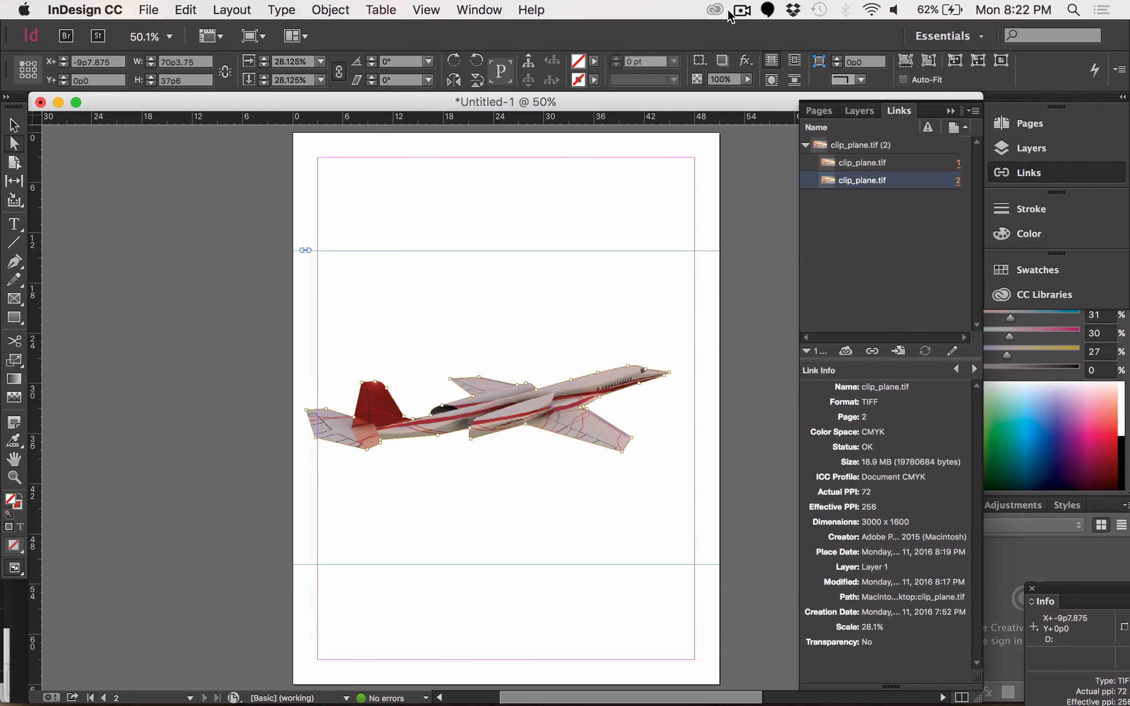